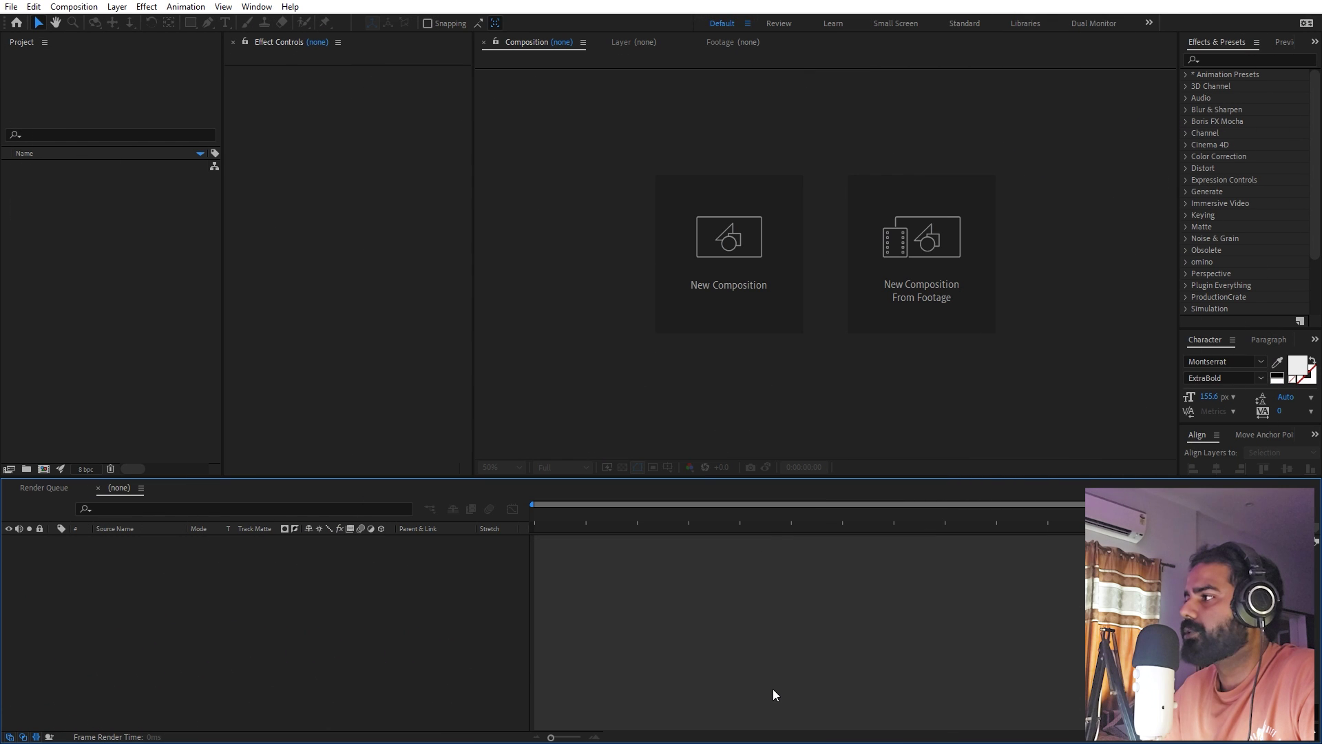
# Step: Create a 1920x1080 composition named Main at 30 fps with a 30-second duration
pyautogui.click(74, 6)
pyautogui.click(89, 24)
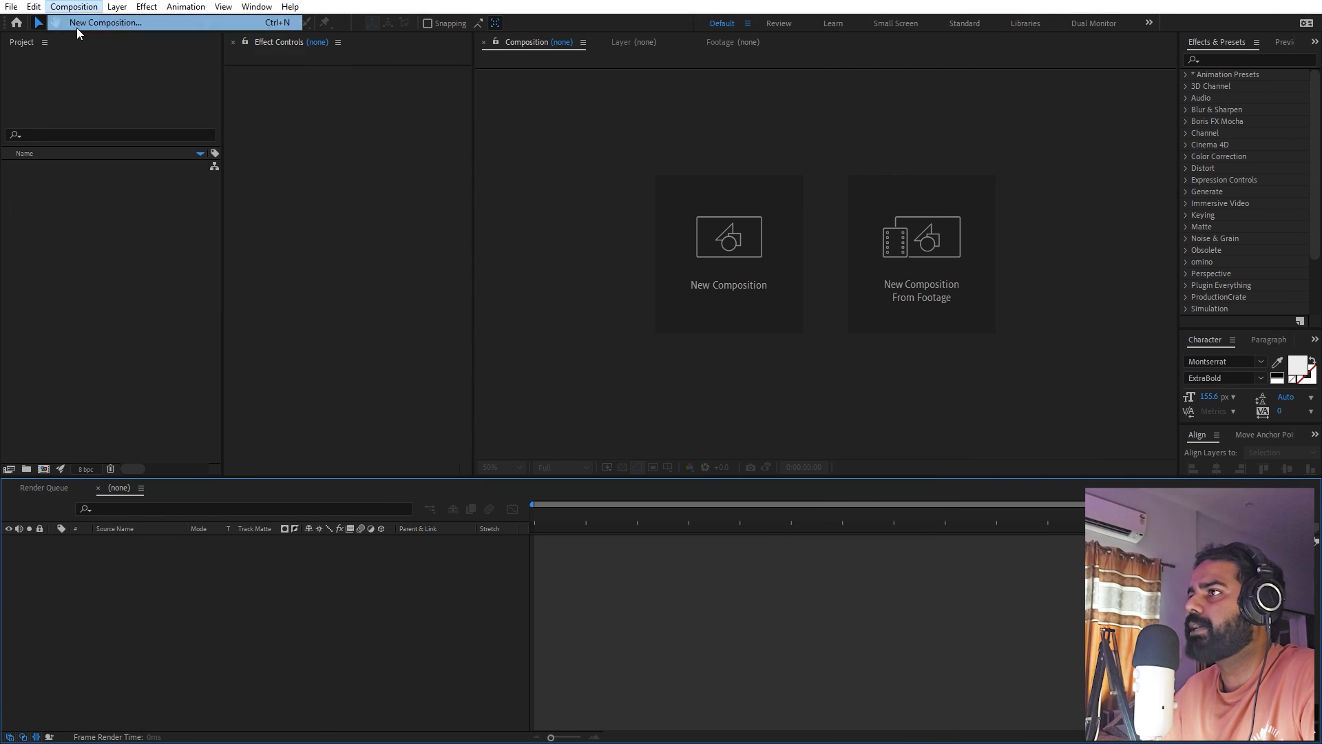
pyautogui.write('Main')
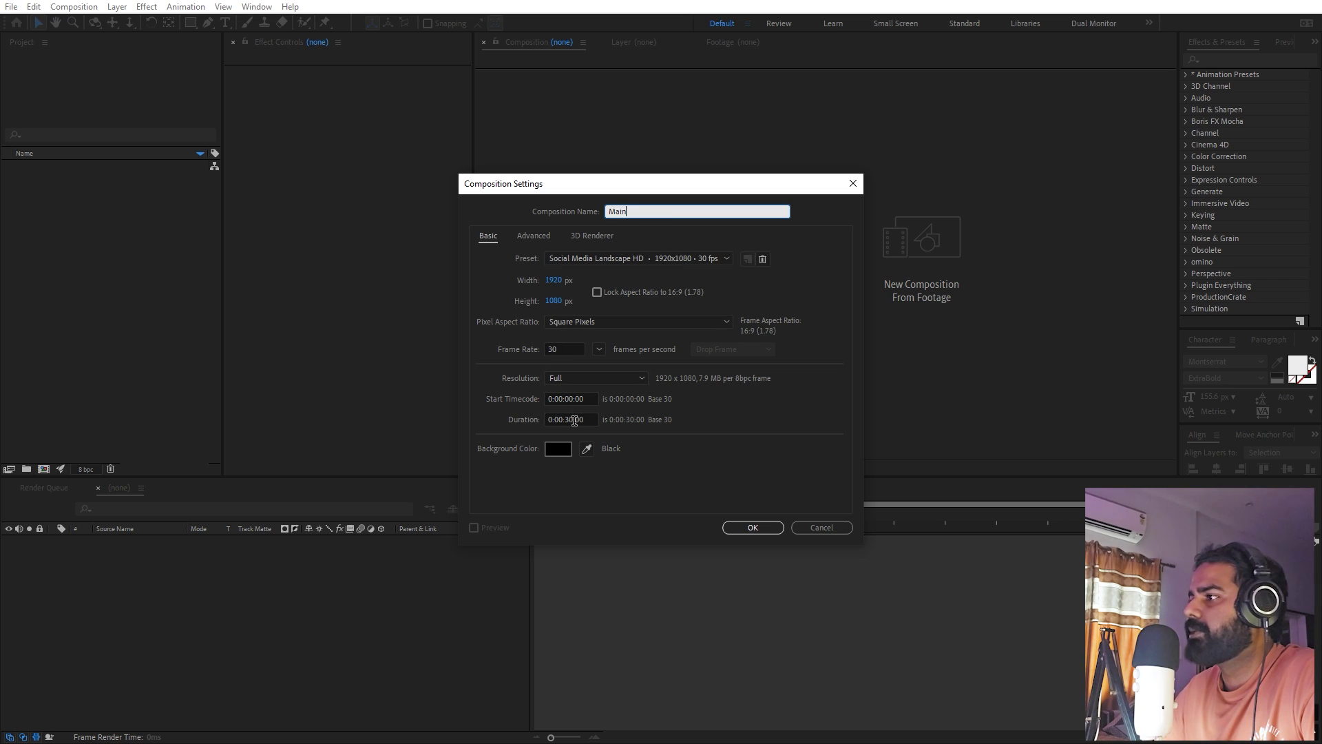
pyautogui.click(755, 529)
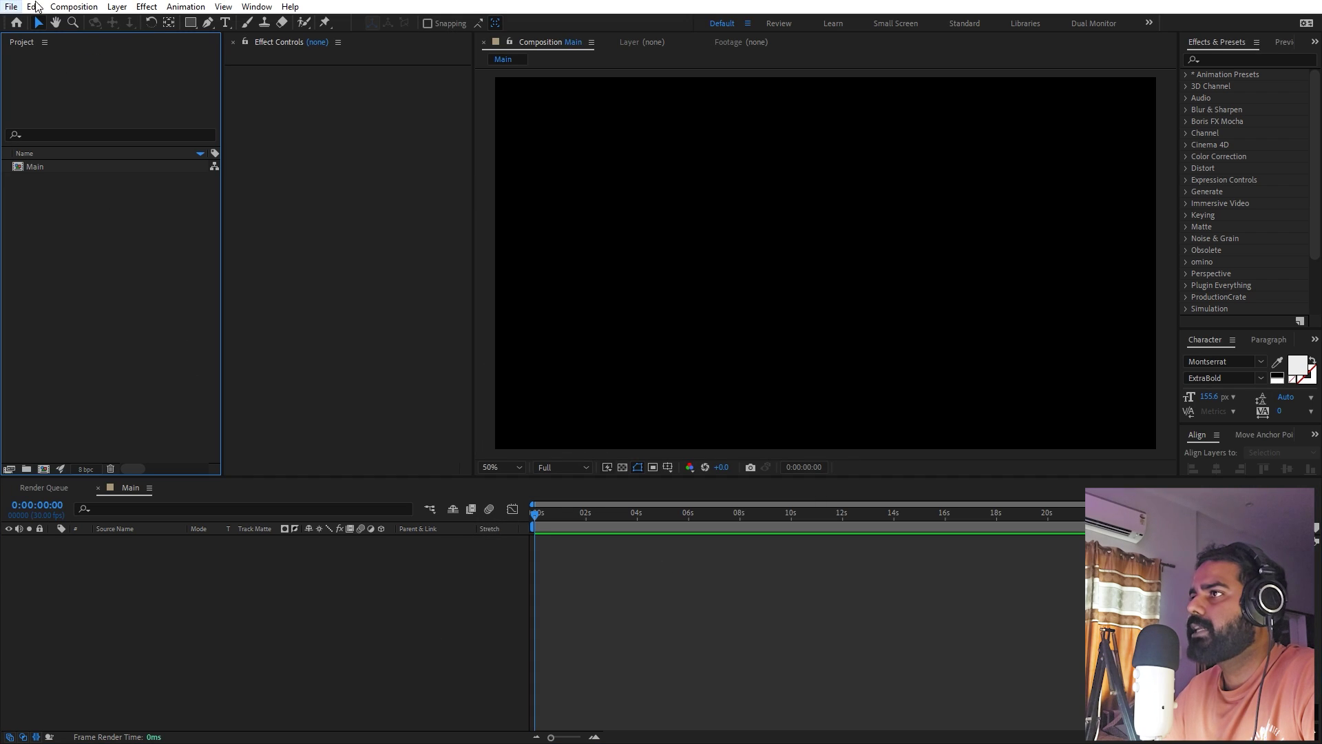
# Step: Create a second composition named Vertical, 1920 px wide, with its height multiplied by 3 to 3240 px
pyautogui.click(73, 6)
pyautogui.click(97, 26)
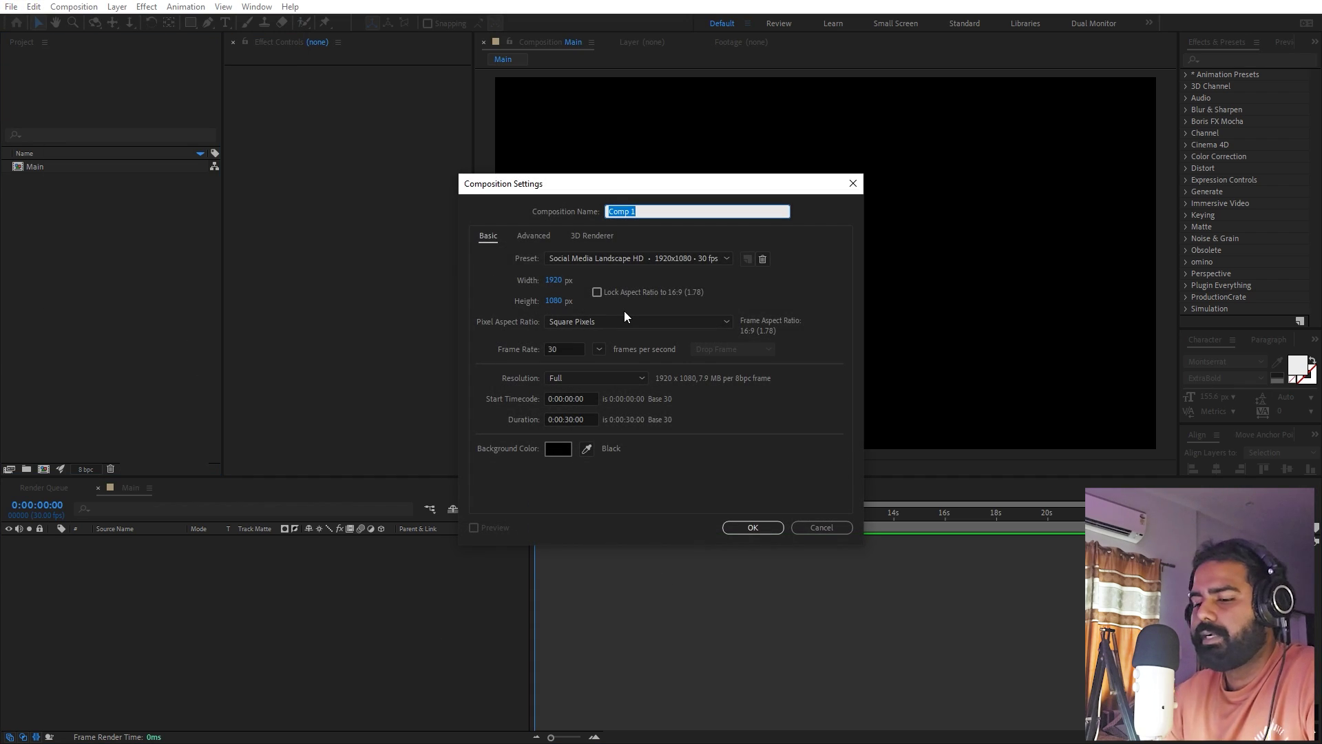
pyautogui.write('Vertical')
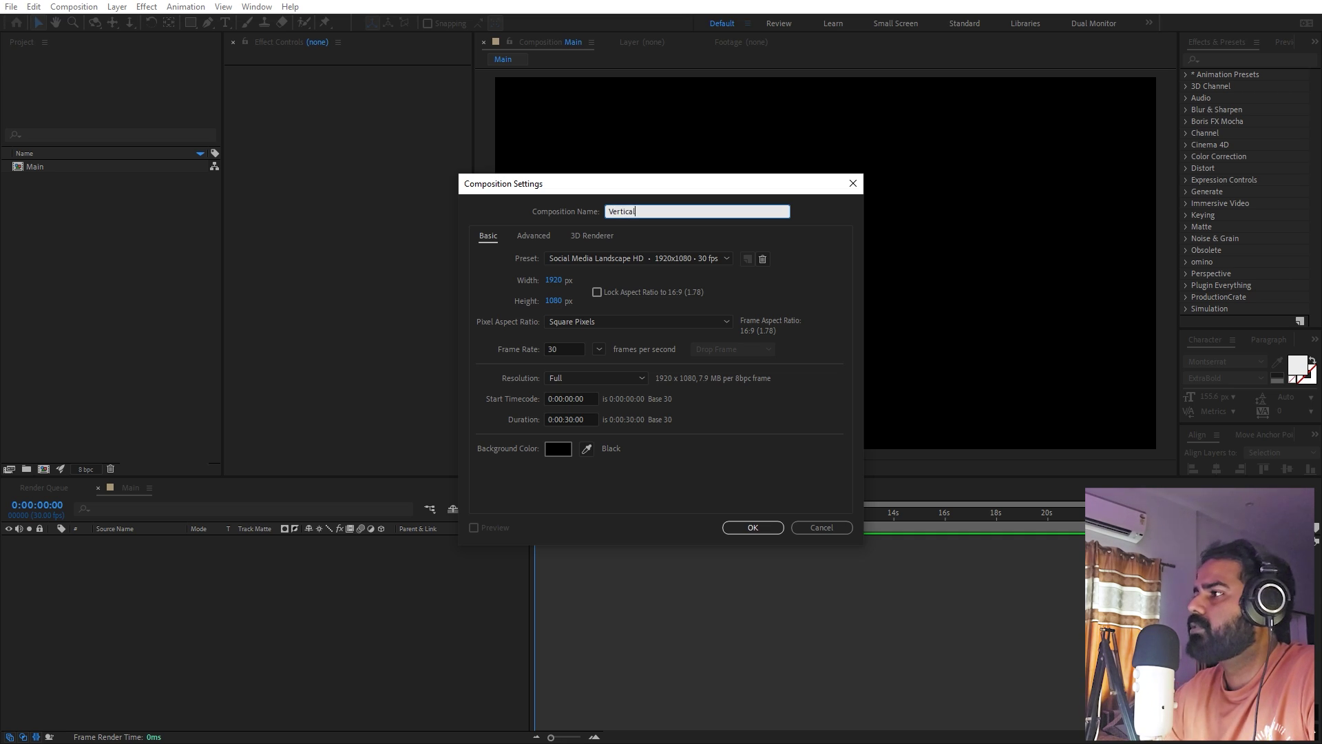
pyautogui.click(556, 300)
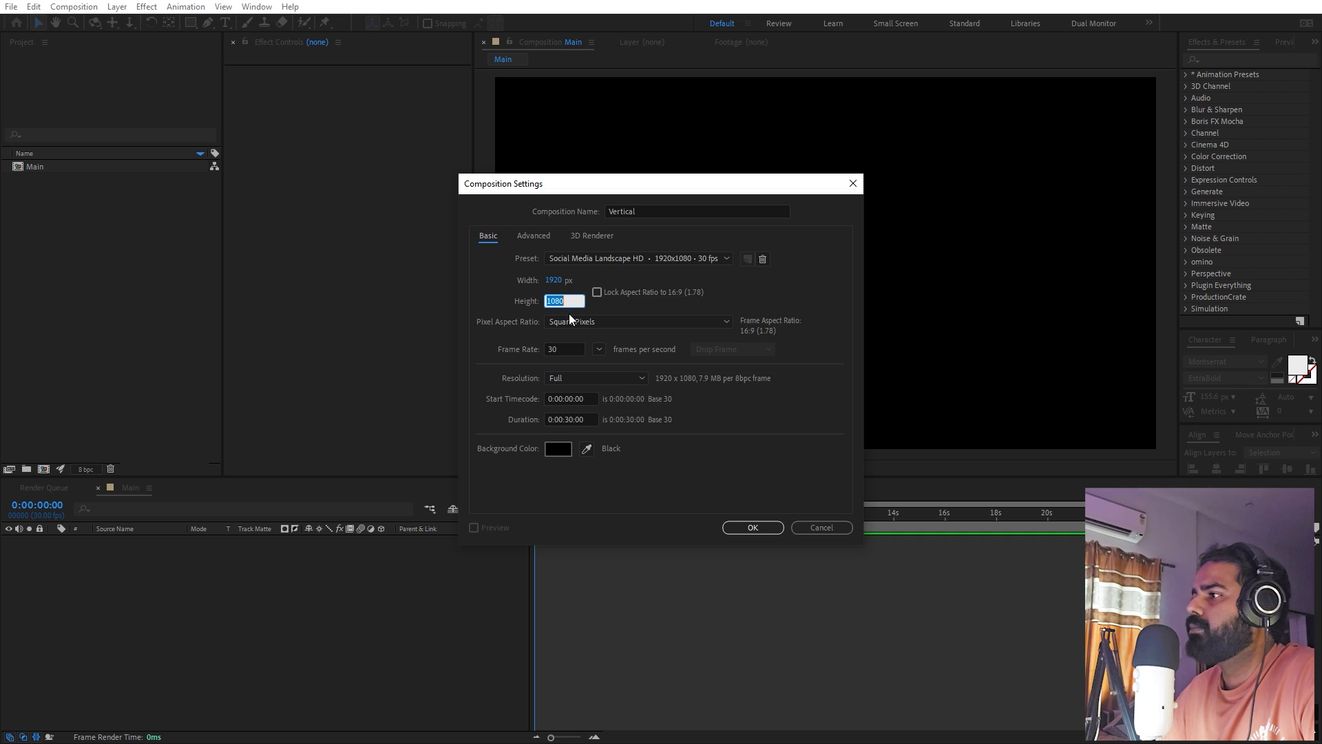
pyautogui.write('*')
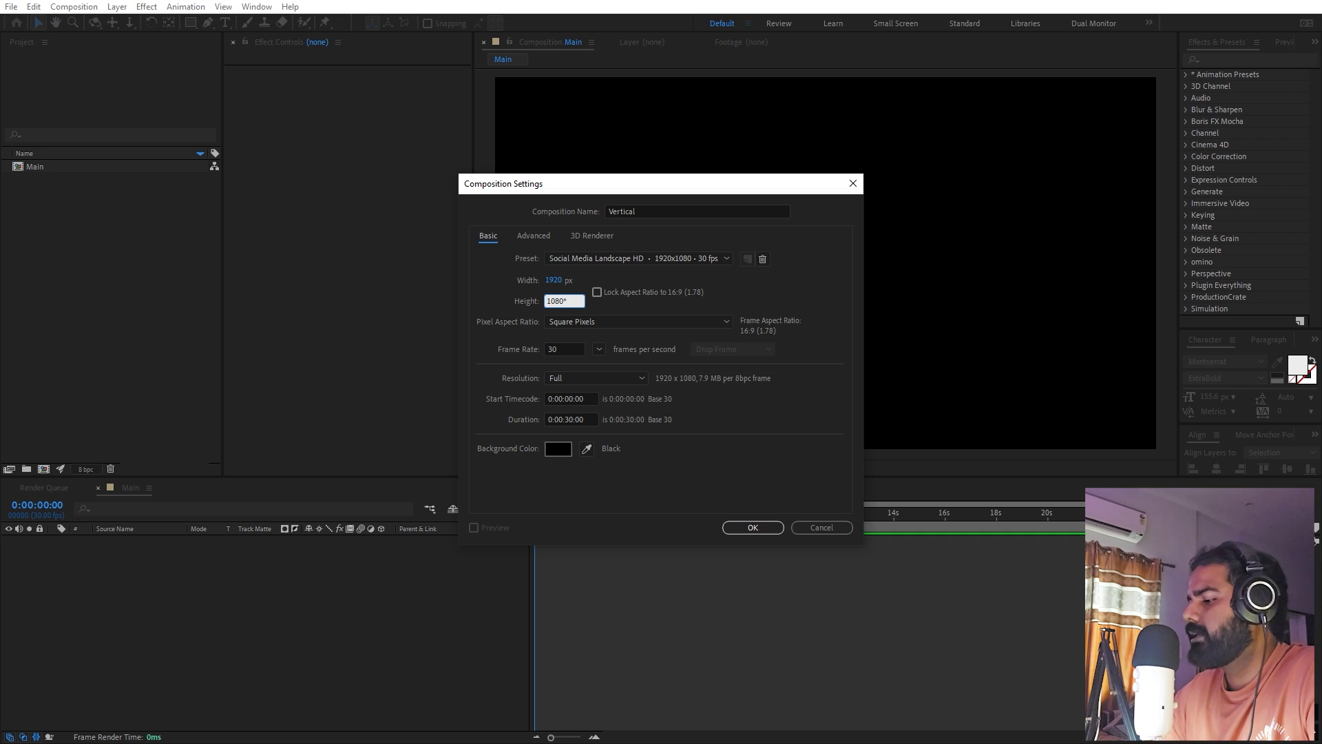
pyautogui.write('*3')
pyautogui.click(824, 496)
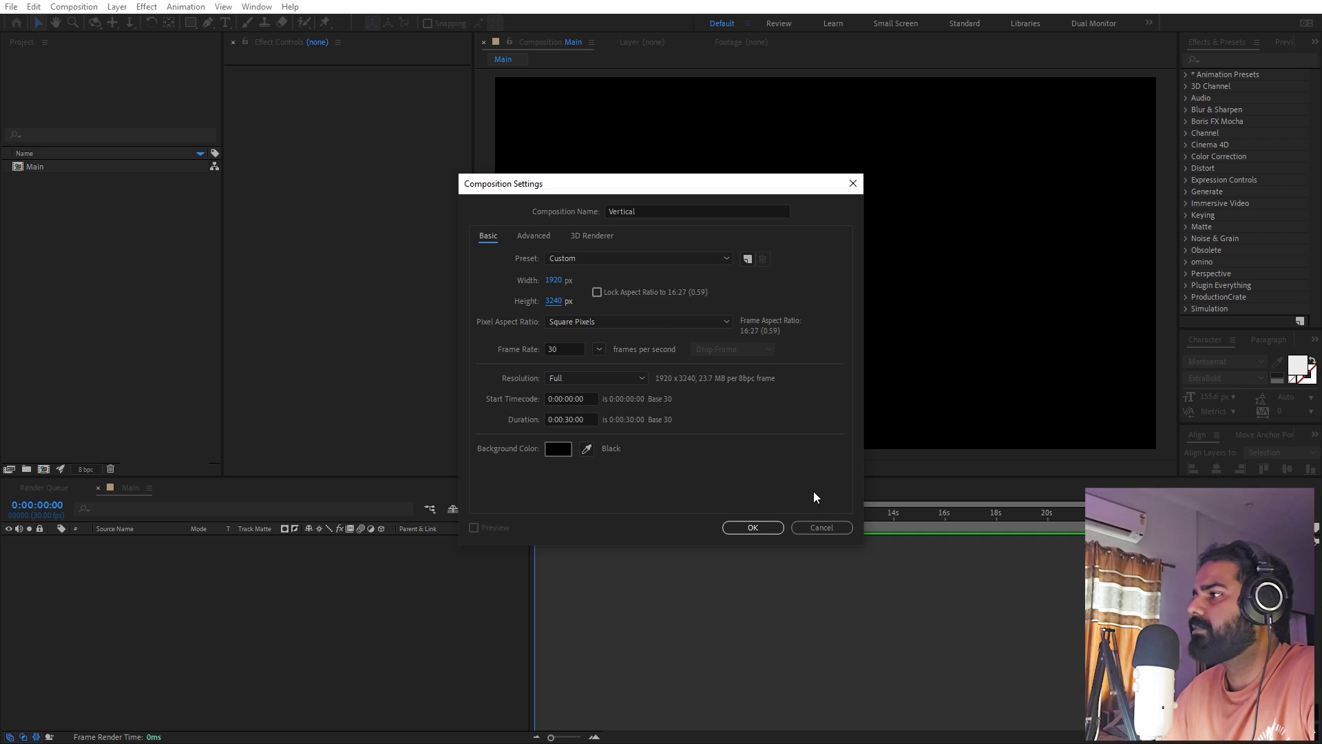
pyautogui.click(758, 527)
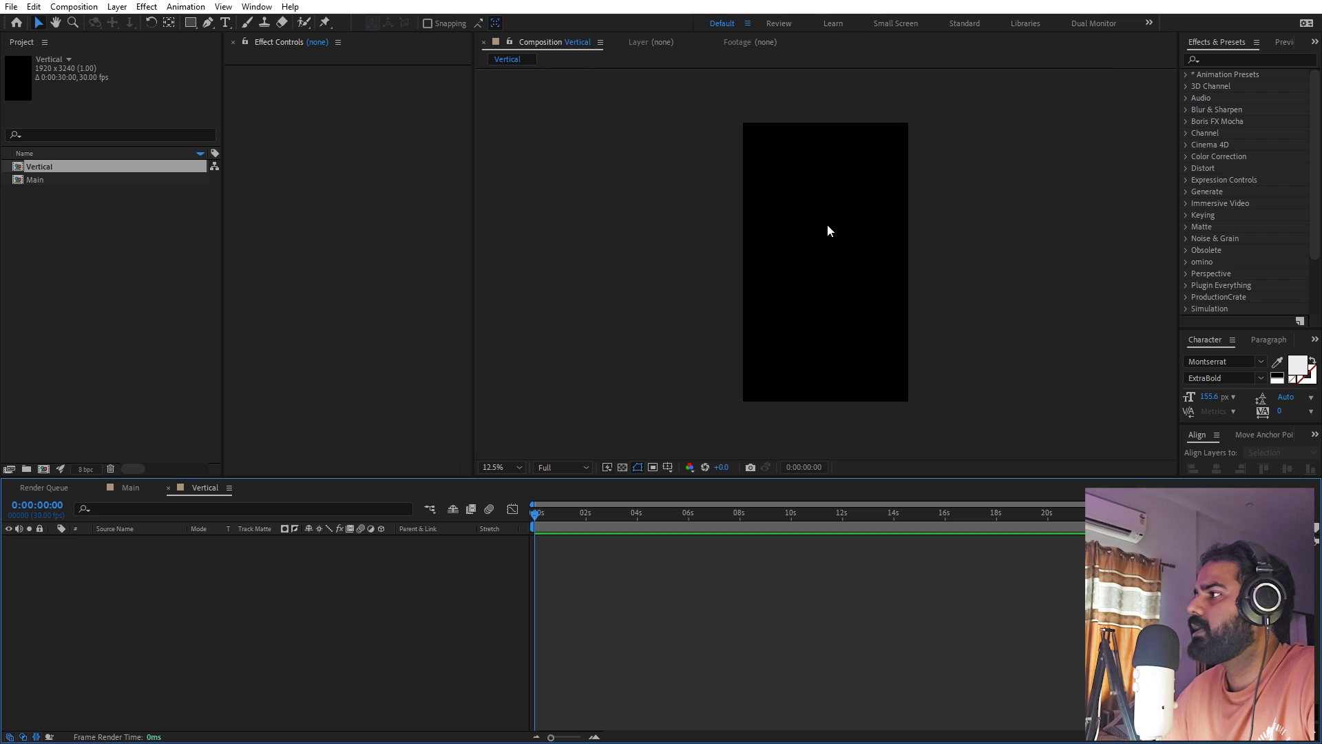
# Step: Add a full-size solid in very pale blue (F0F6FD) to the Vertical composition as its background
pyautogui.rightClick(175, 600)
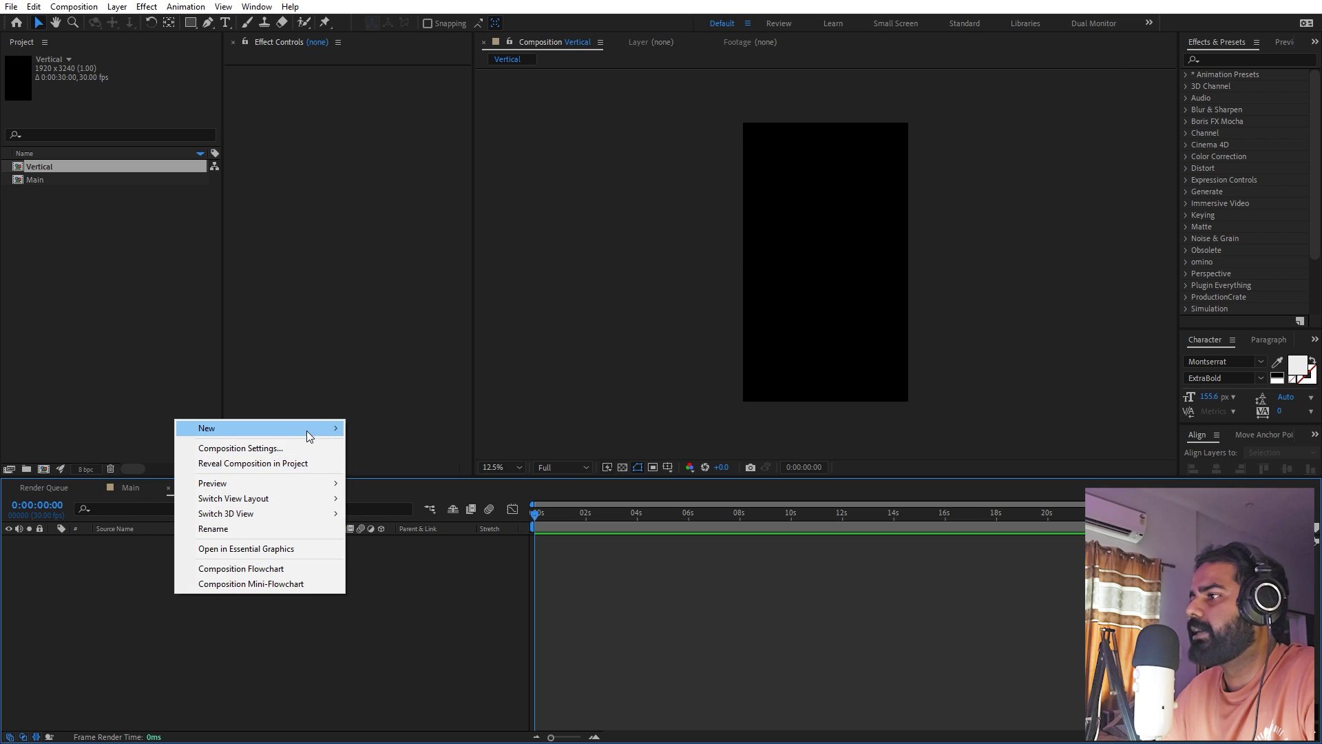
pyautogui.moveTo(310, 433)
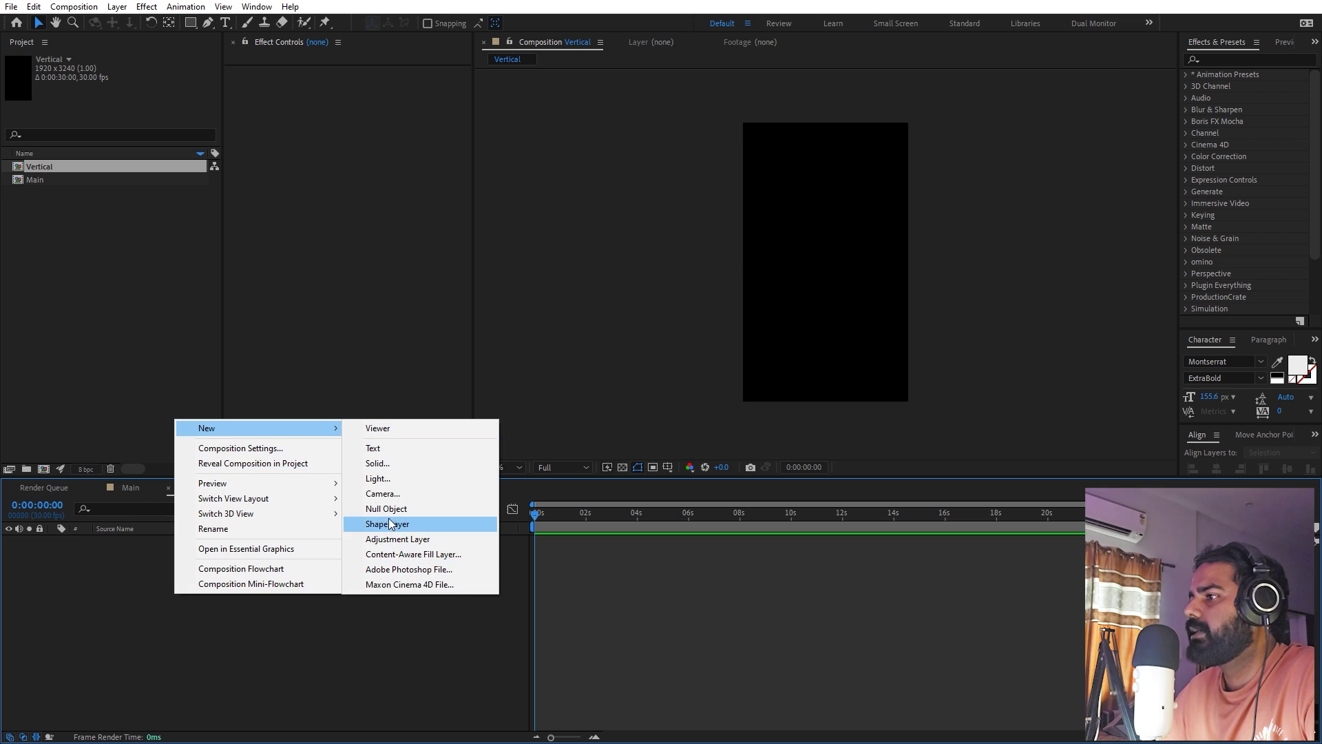
pyautogui.click(391, 464)
pyautogui.click(653, 454)
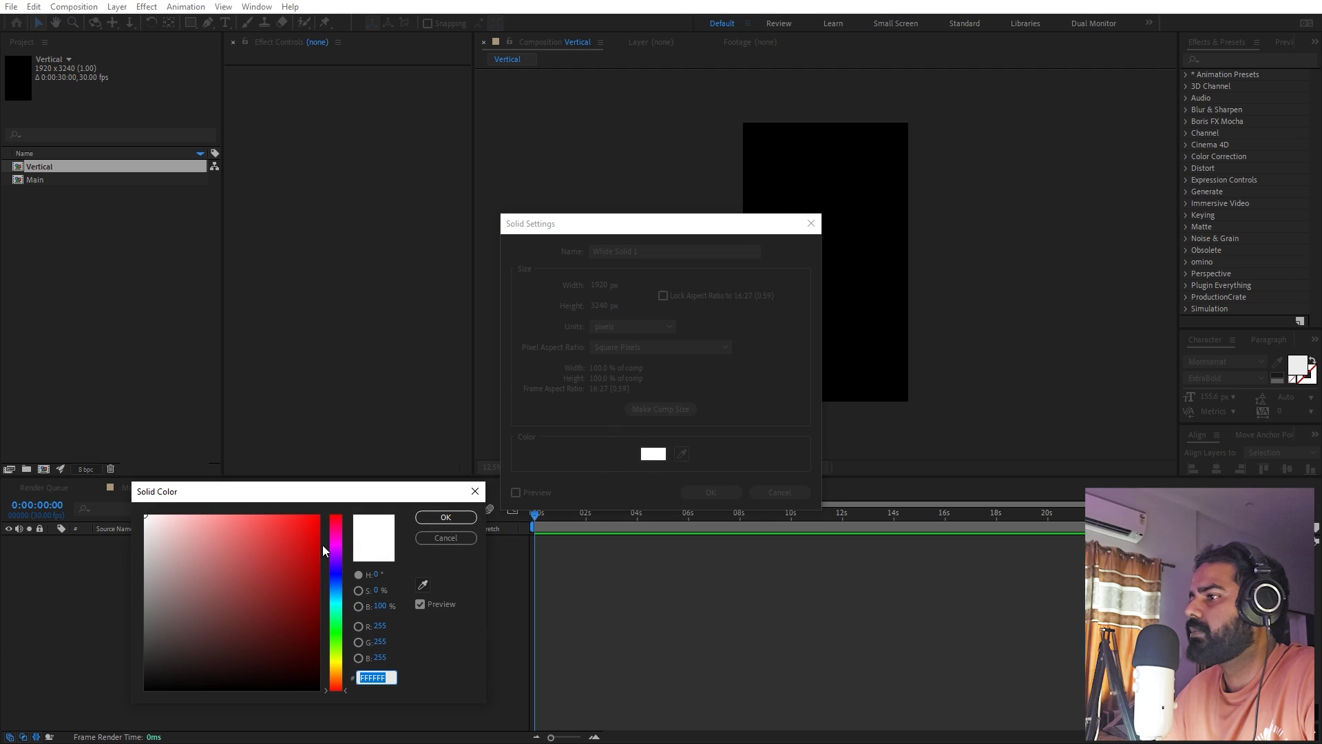
pyautogui.moveTo(328, 585)
pyautogui.mouseDown()
pyautogui.moveTo(337, 603)
pyautogui.moveTo(344, 591)
pyautogui.mouseUp()
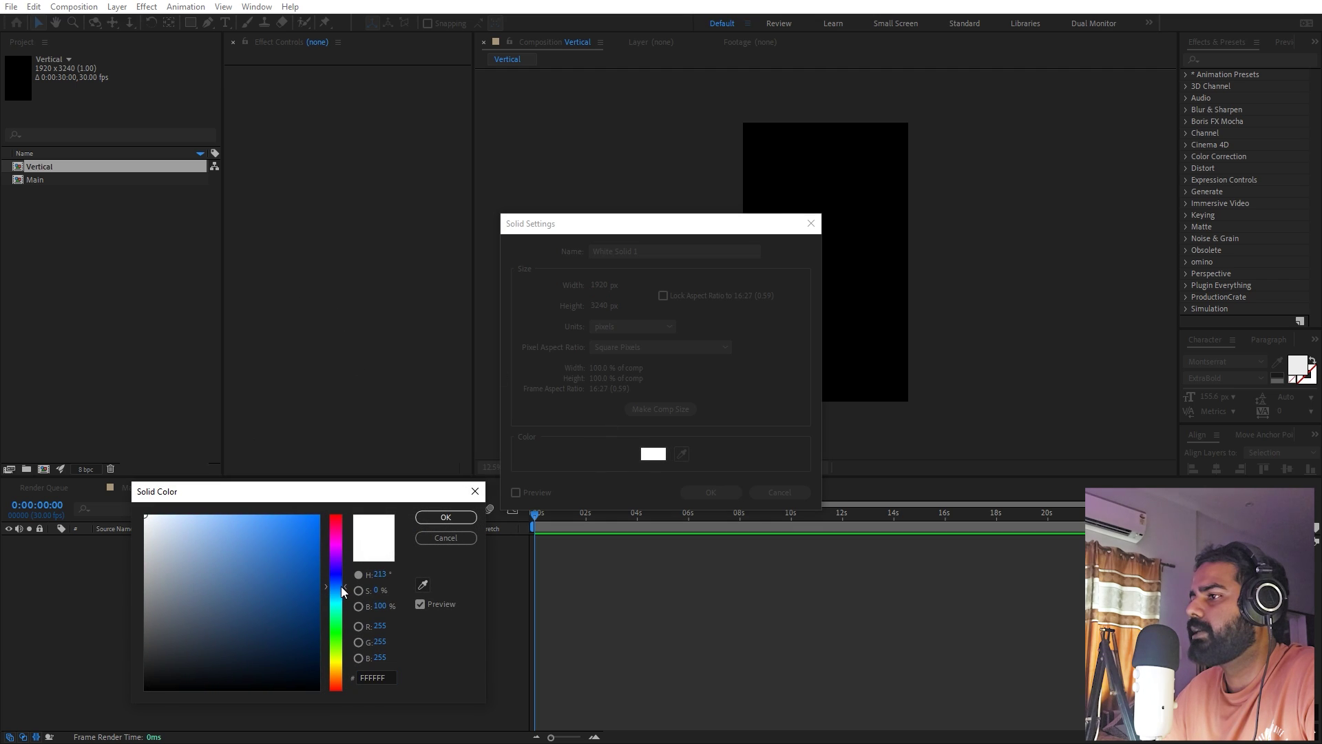
pyautogui.moveTo(167, 526); pyautogui.dragTo(153, 516)
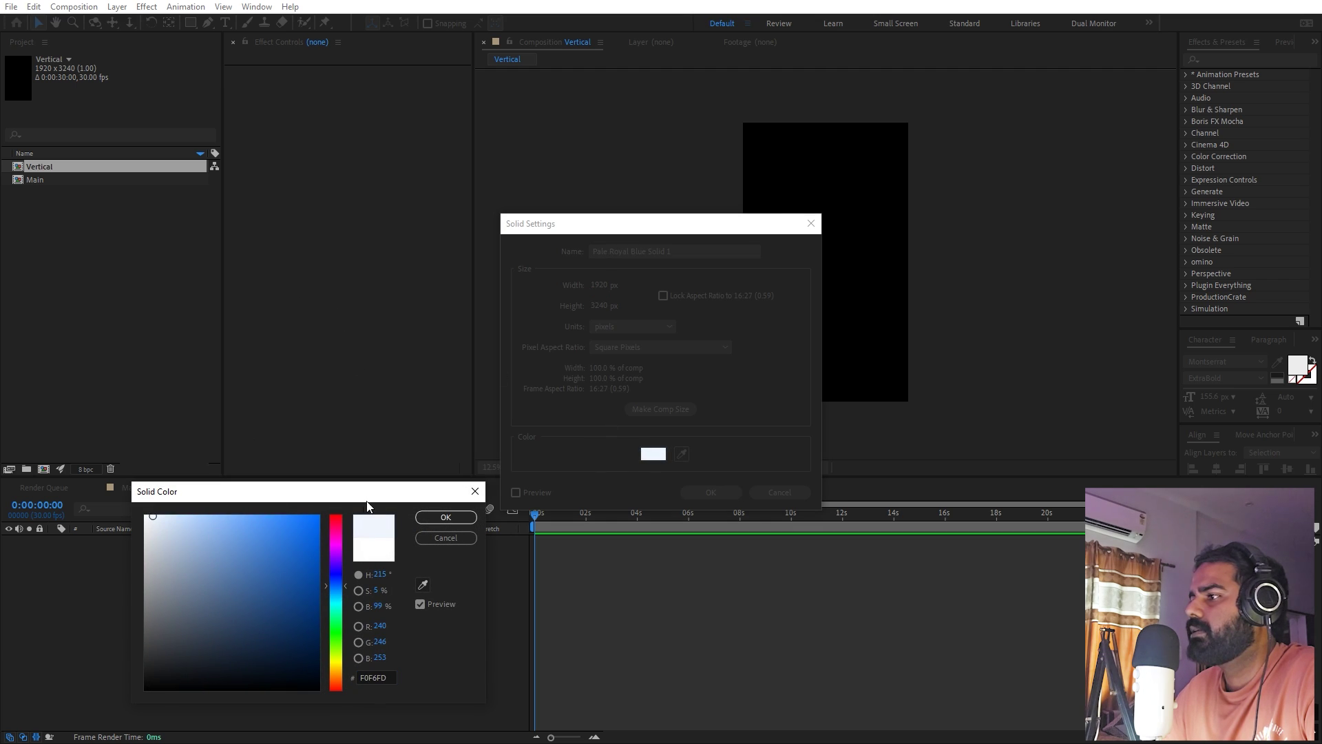
pyautogui.click(446, 517)
pyautogui.click(710, 493)
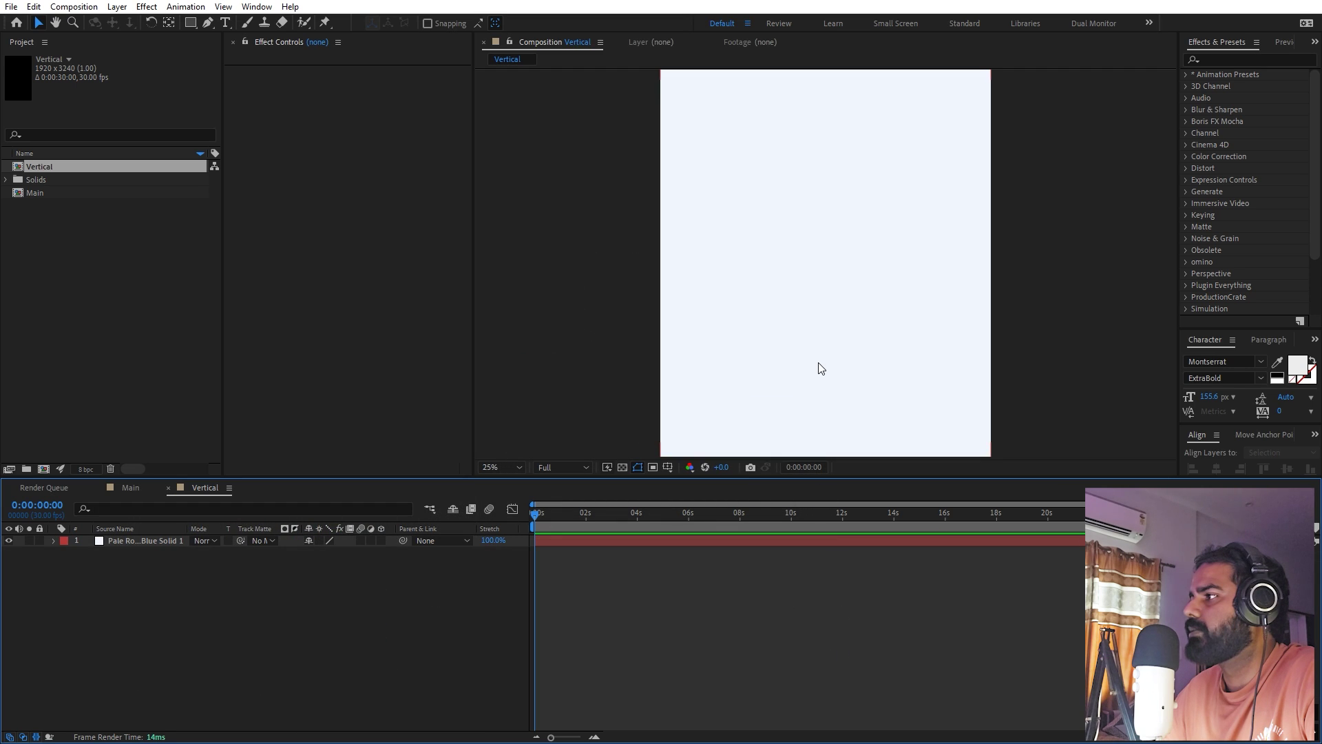
# Step: With no layer selected, draw a wide, short rounded rectangle as a new shape layer over the pale background, left of centre
pyautogui.scroll(-3, 903, 219)
pyautogui.click(74, 368)
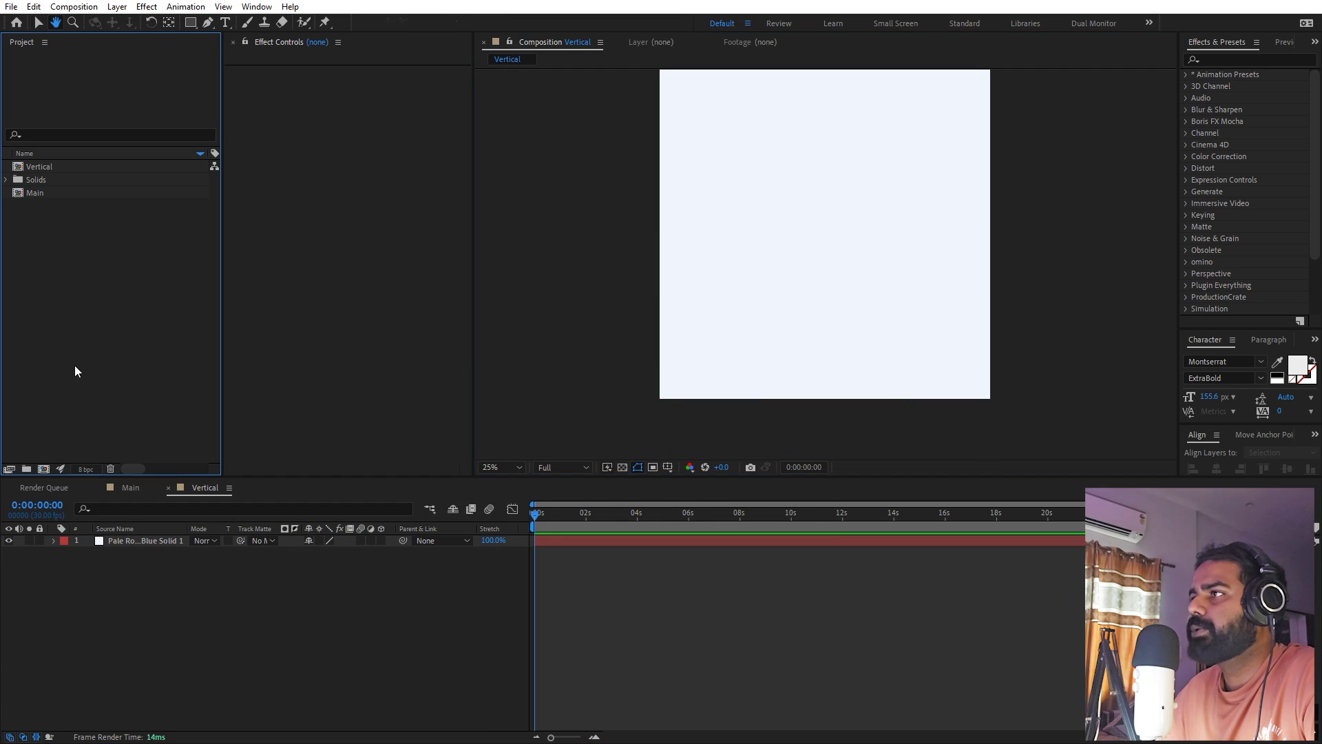
pyautogui.moveTo(190, 23); pyautogui.dragTo(243, 46)
pyautogui.click(615, 590)
pyautogui.moveTo(695, 282); pyautogui.dragTo(843, 318)
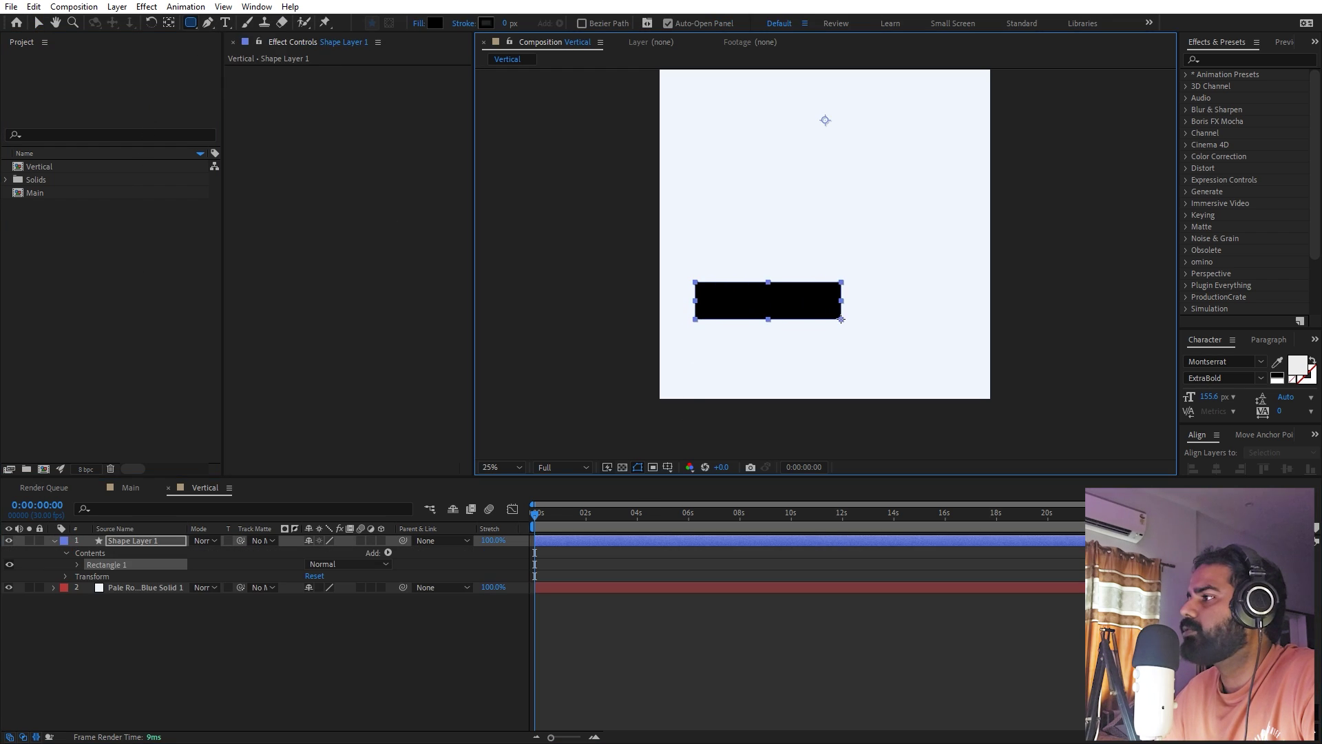
# Step: Set the rectangle path's roundness to 173 so its ends are fully rounded
pyautogui.click(133, 505)
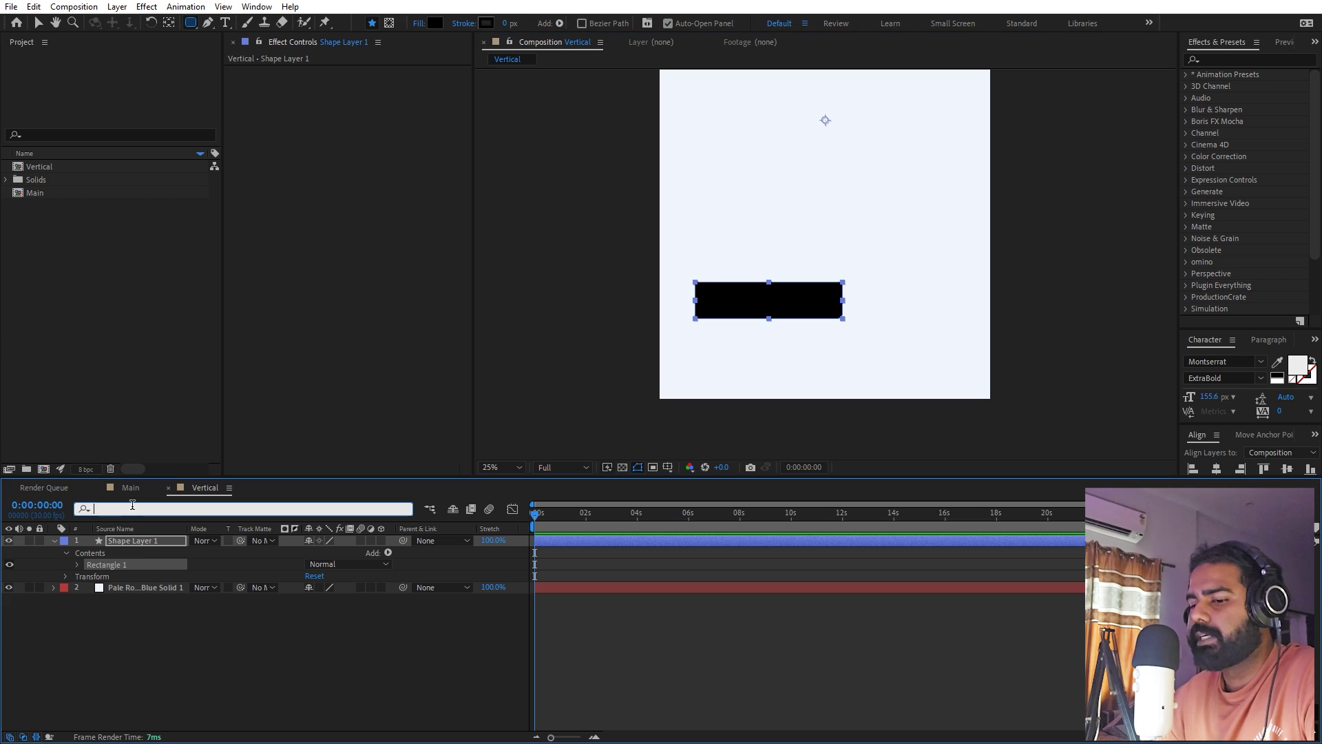
pyautogui.write('round')
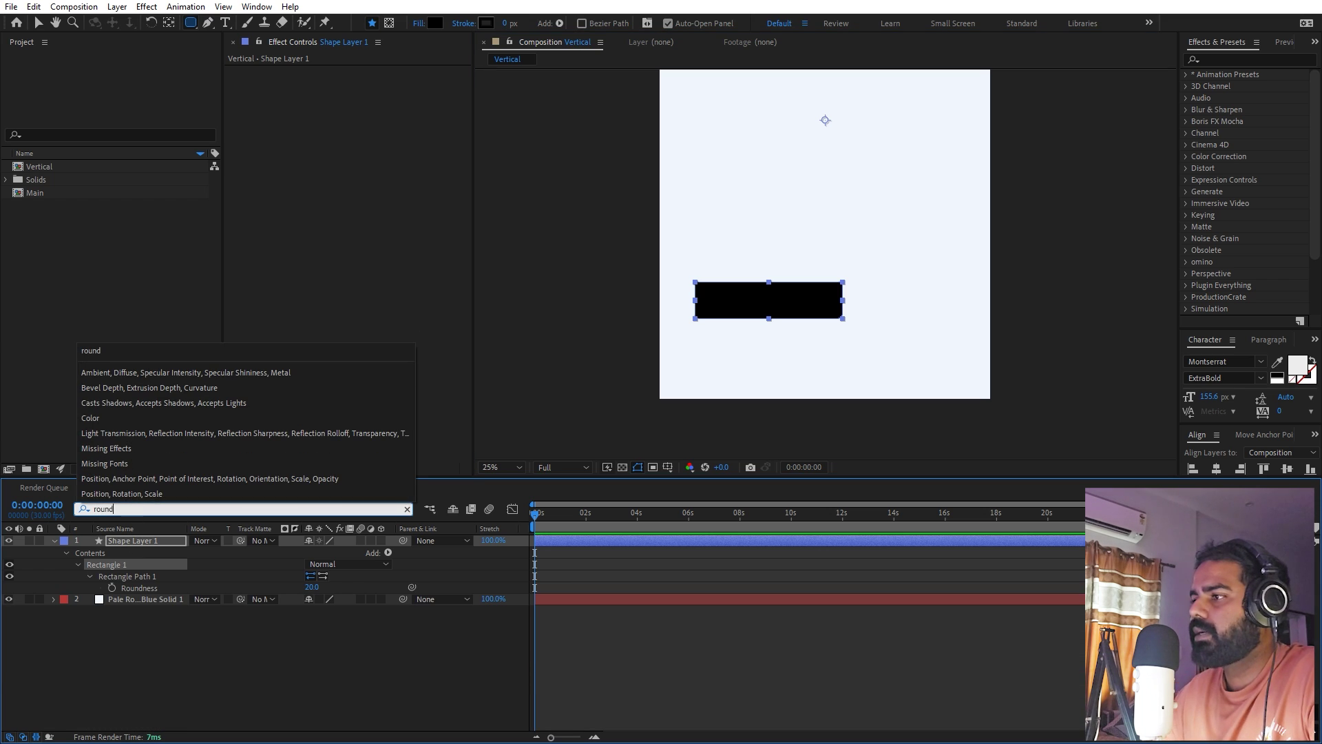
pyautogui.moveTo(312, 587); pyautogui.dragTo(421, 589)
pyautogui.click(792, 655)
# Step: Centre the shape layer's anchor point on the pill and clear the layer property filter
pyautogui.click(157, 541)
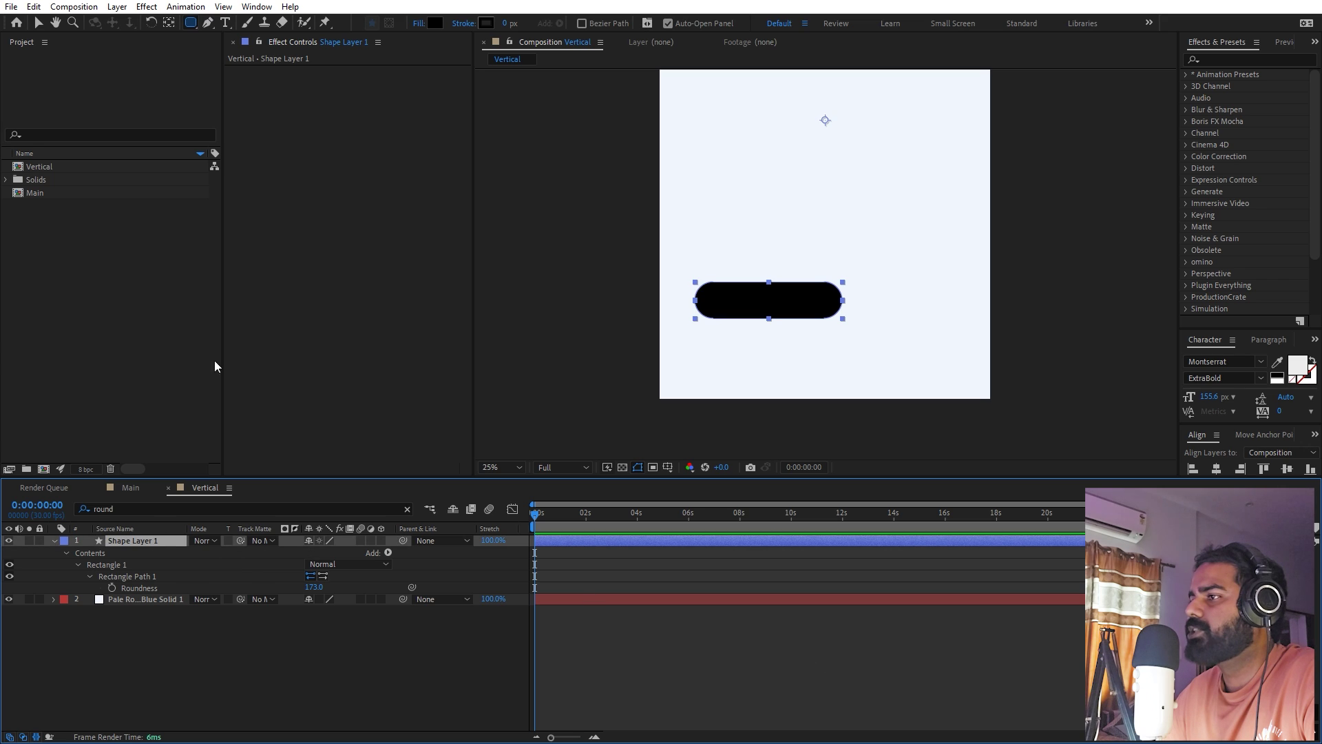
pyautogui.click(168, 23)
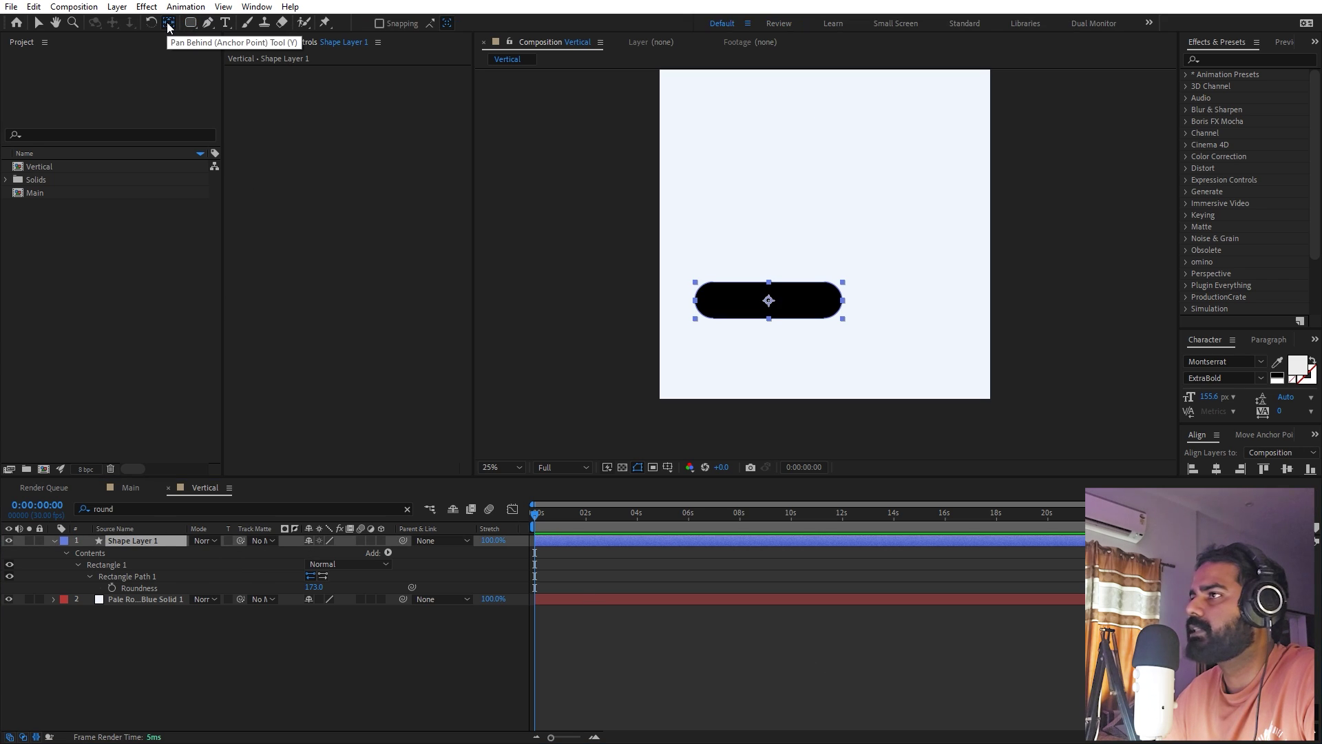
pyautogui.click(407, 510)
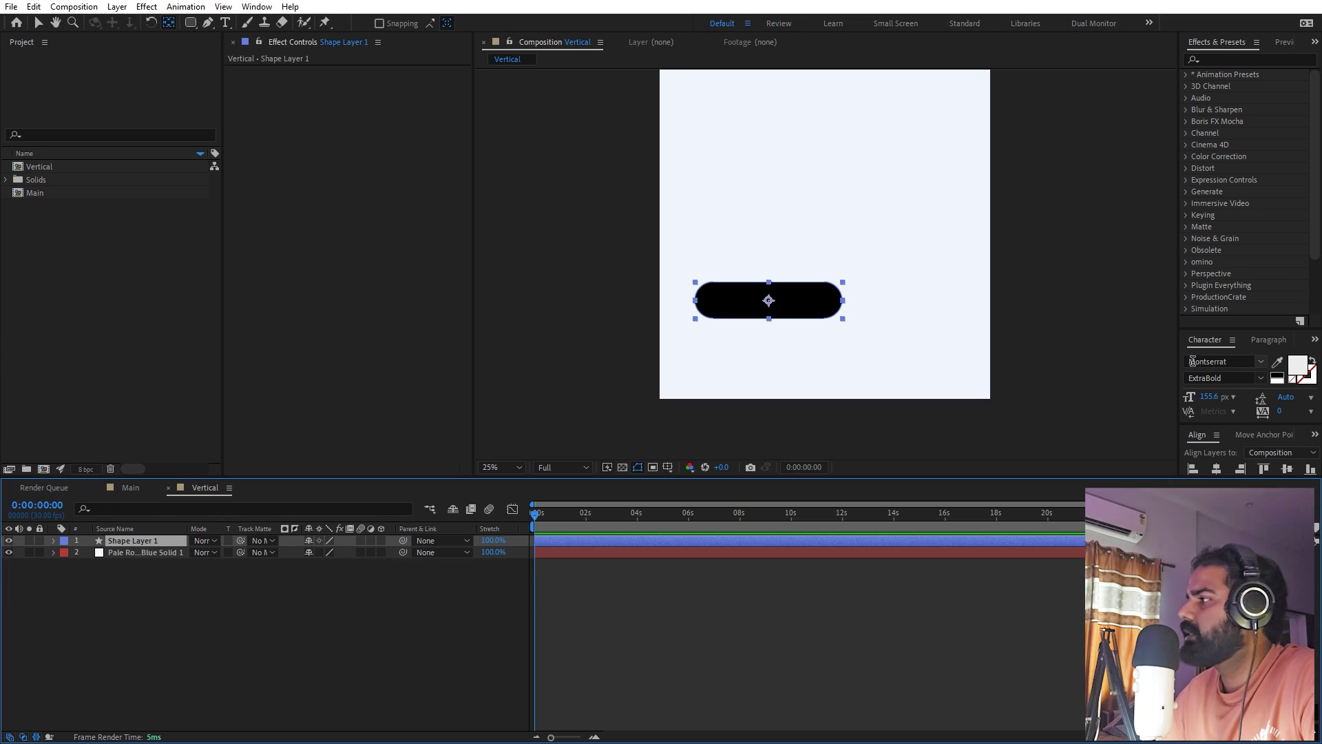
# Step: Apply the Fill effect to the pill's shape layer and set its colour to bright blue (007EFF)
pyautogui.click(1241, 54)
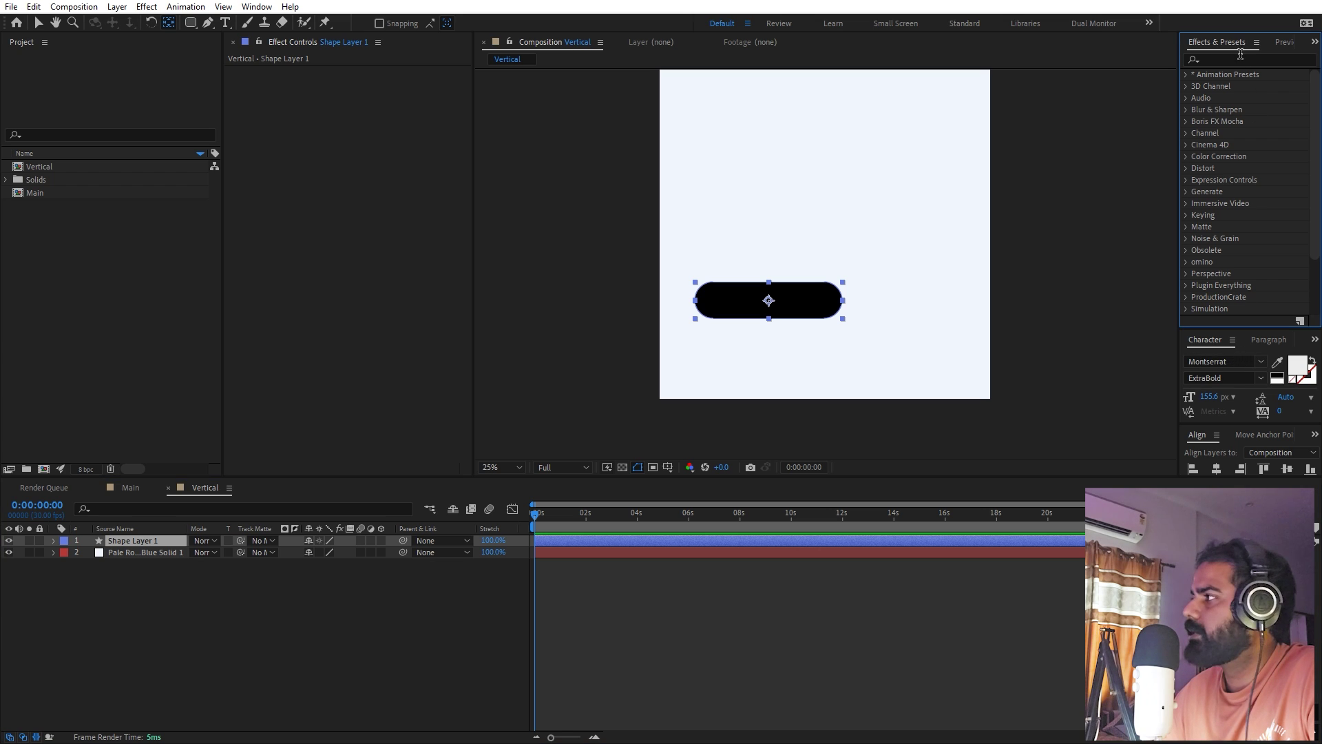
pyautogui.write('fill')
pyautogui.moveTo(1235, 157); pyautogui.dragTo(142, 544)
pyautogui.click(366, 106)
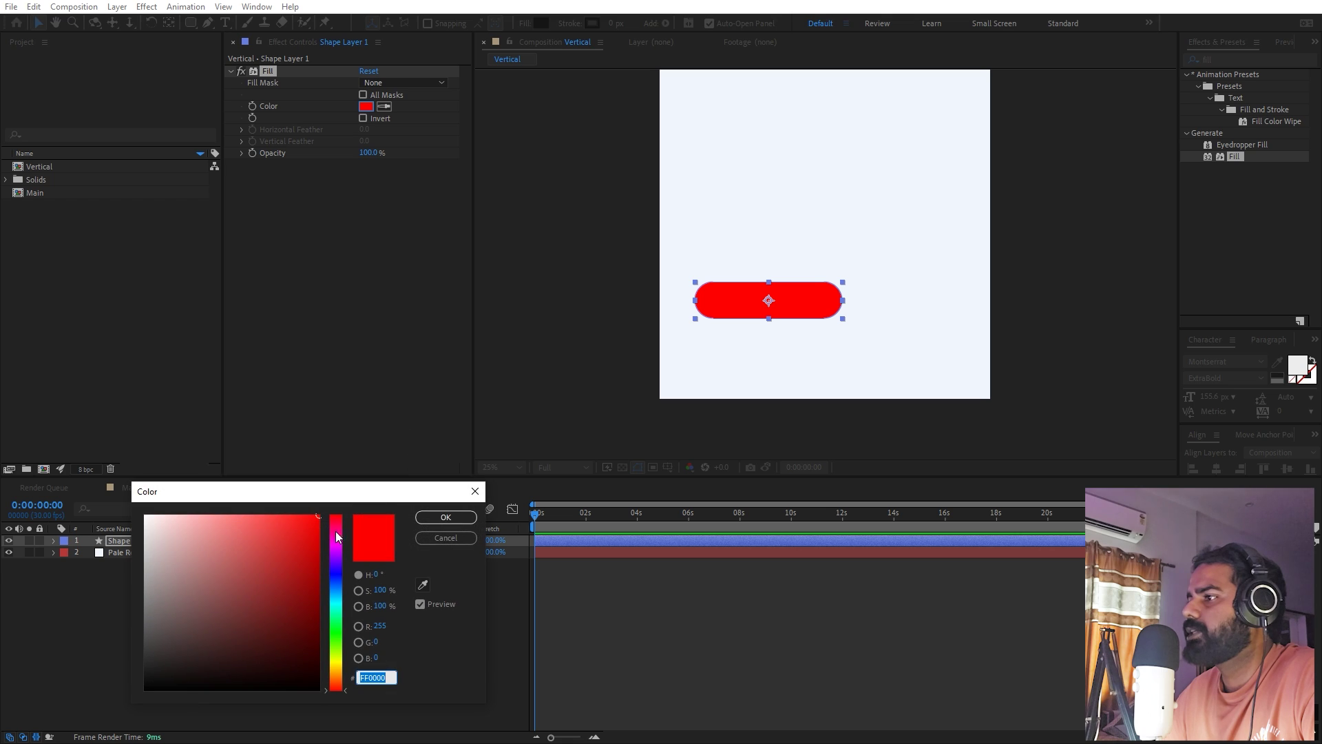
pyautogui.click(338, 570)
pyautogui.moveTo(346, 500); pyautogui.dragTo(377, 424)
pyautogui.click(370, 513)
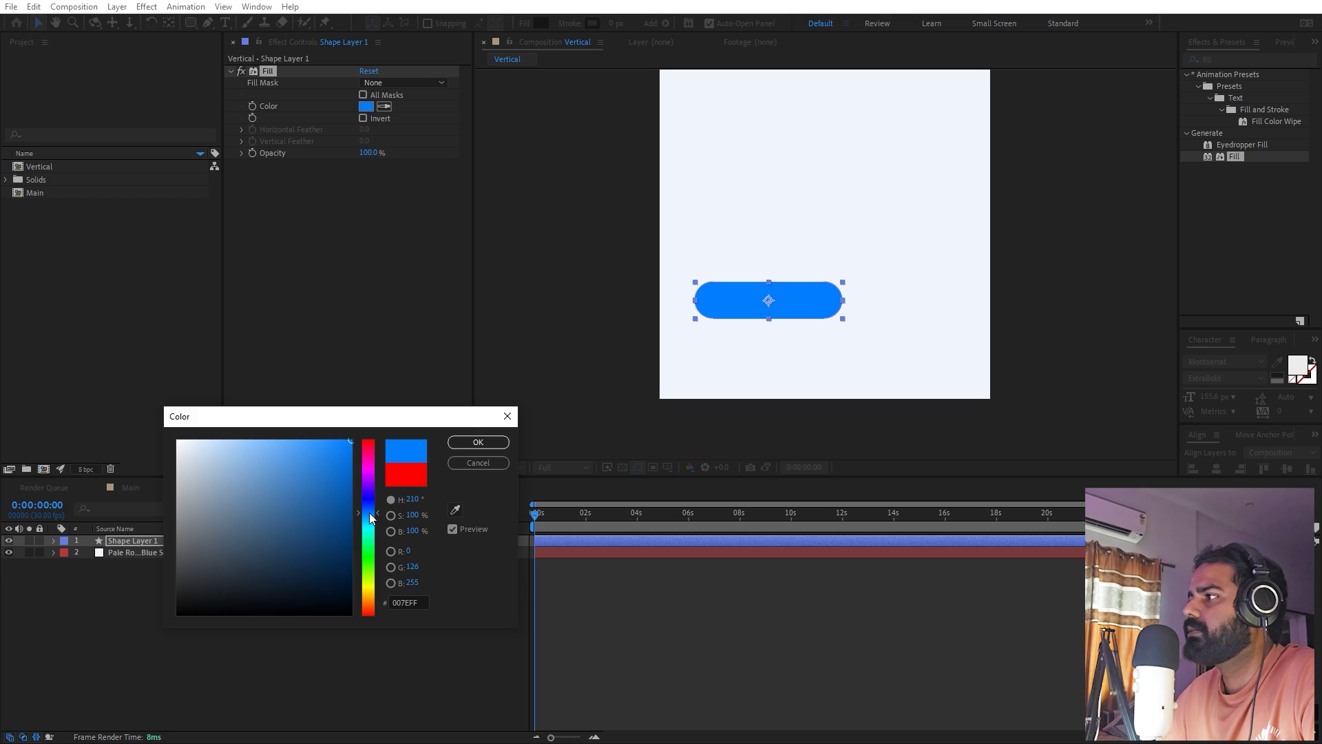
pyautogui.click(496, 446)
pyautogui.click(805, 724)
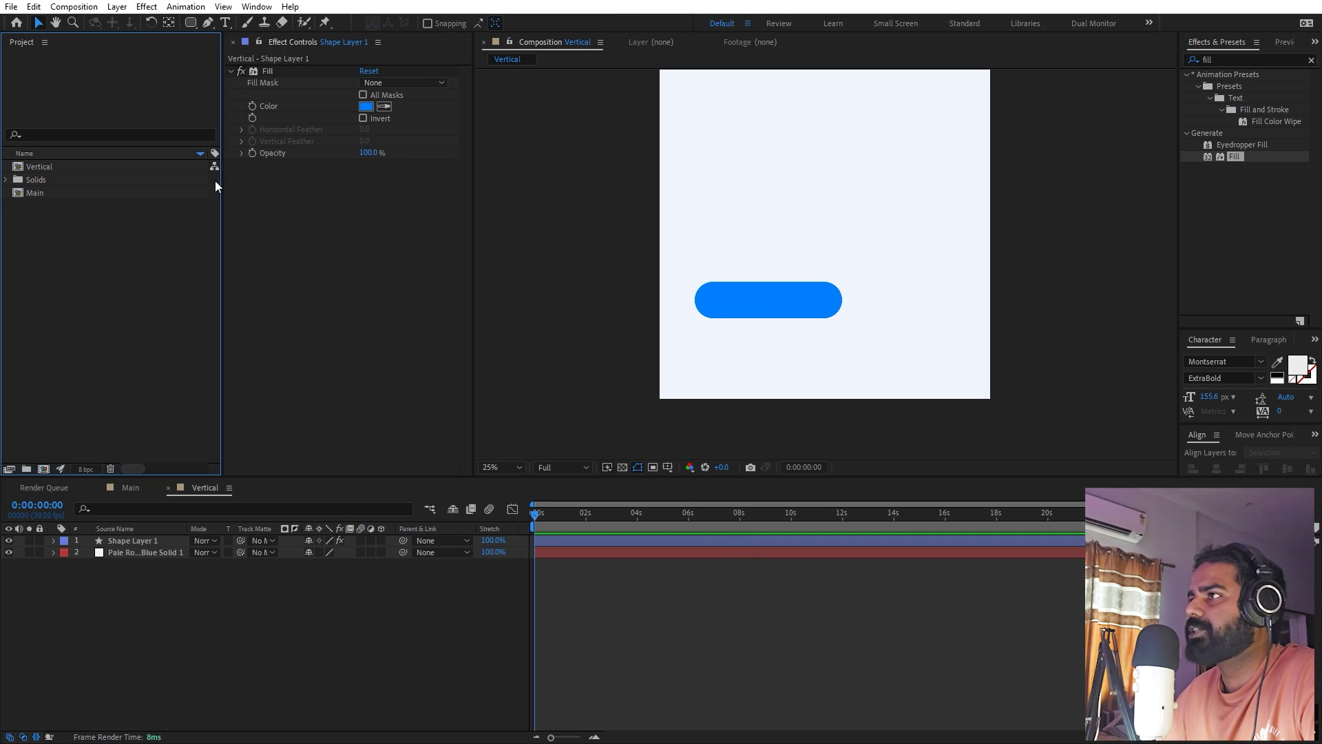
# Step: Add a text layer reading "motion graphics" over the pill and set its colour to white (FFFFFF)
pyautogui.click(224, 22)
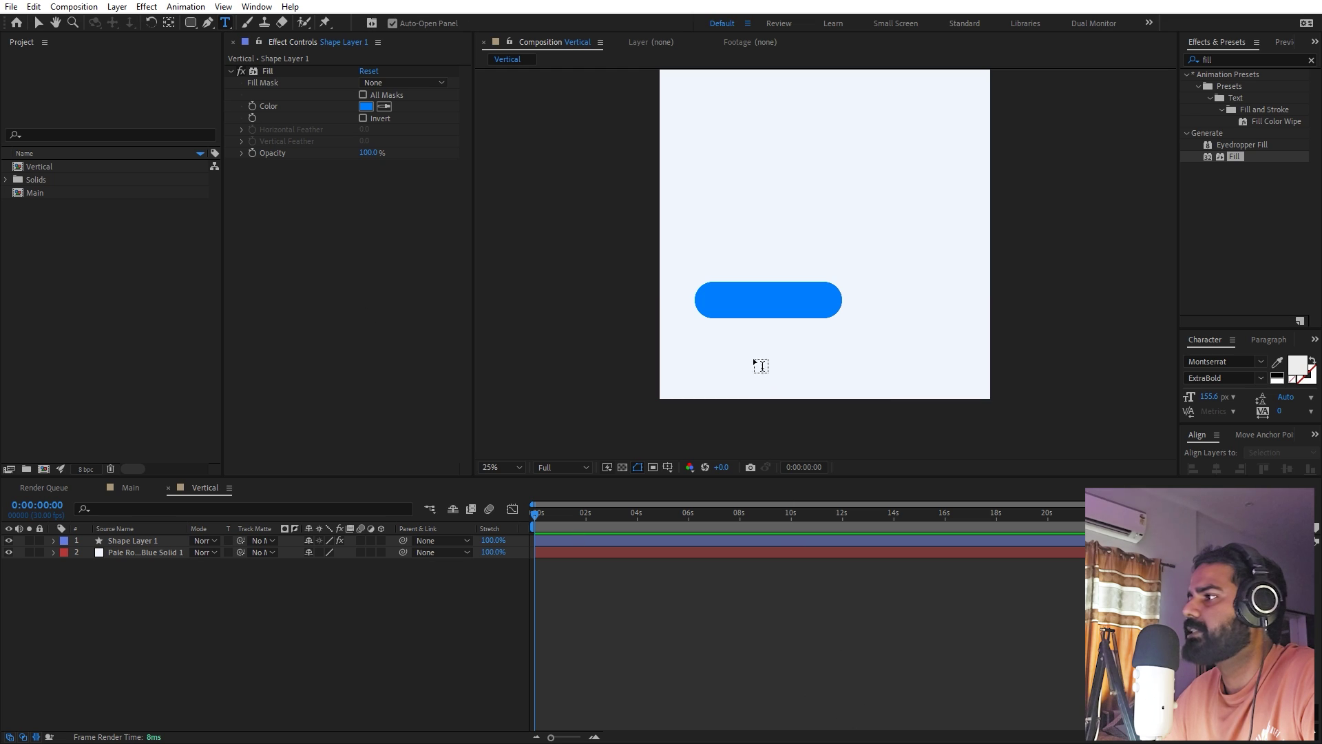
pyautogui.click(716, 294)
pyautogui.write('motion graphics')
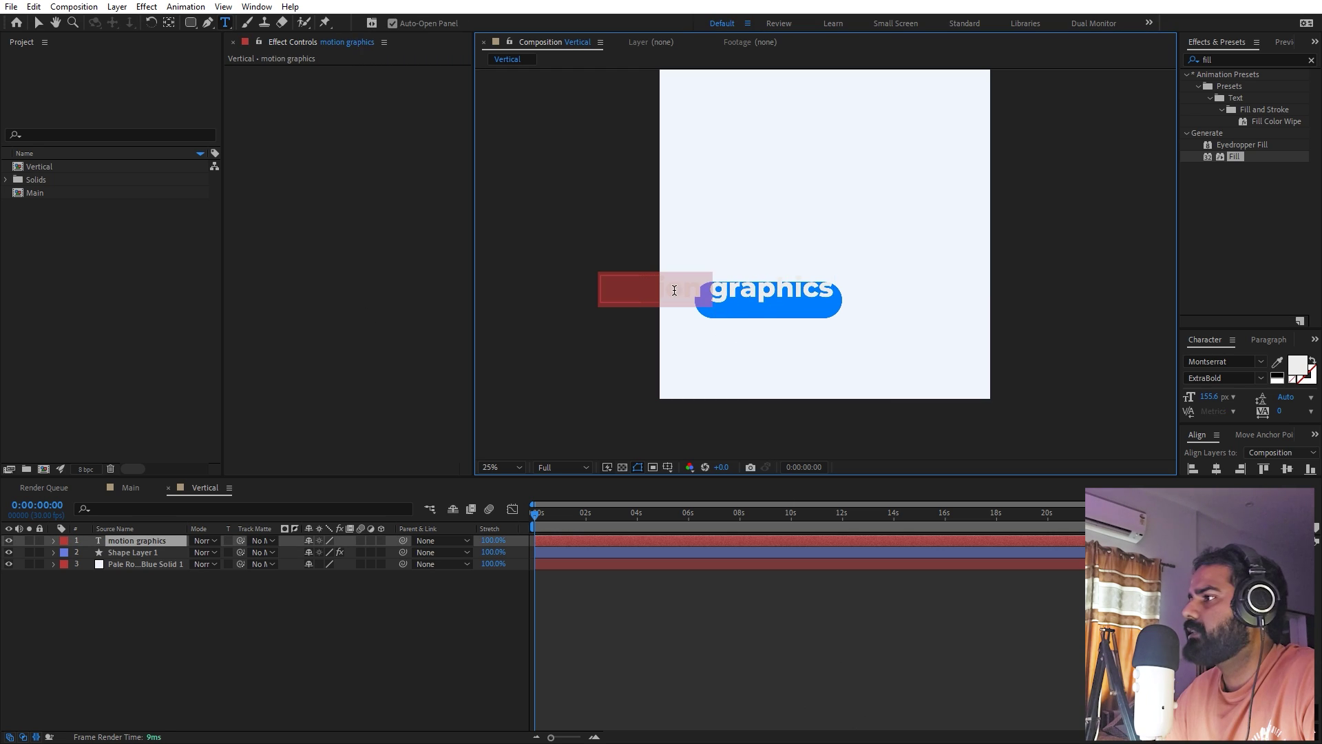
pyautogui.hotkey('ctrl', 'a')
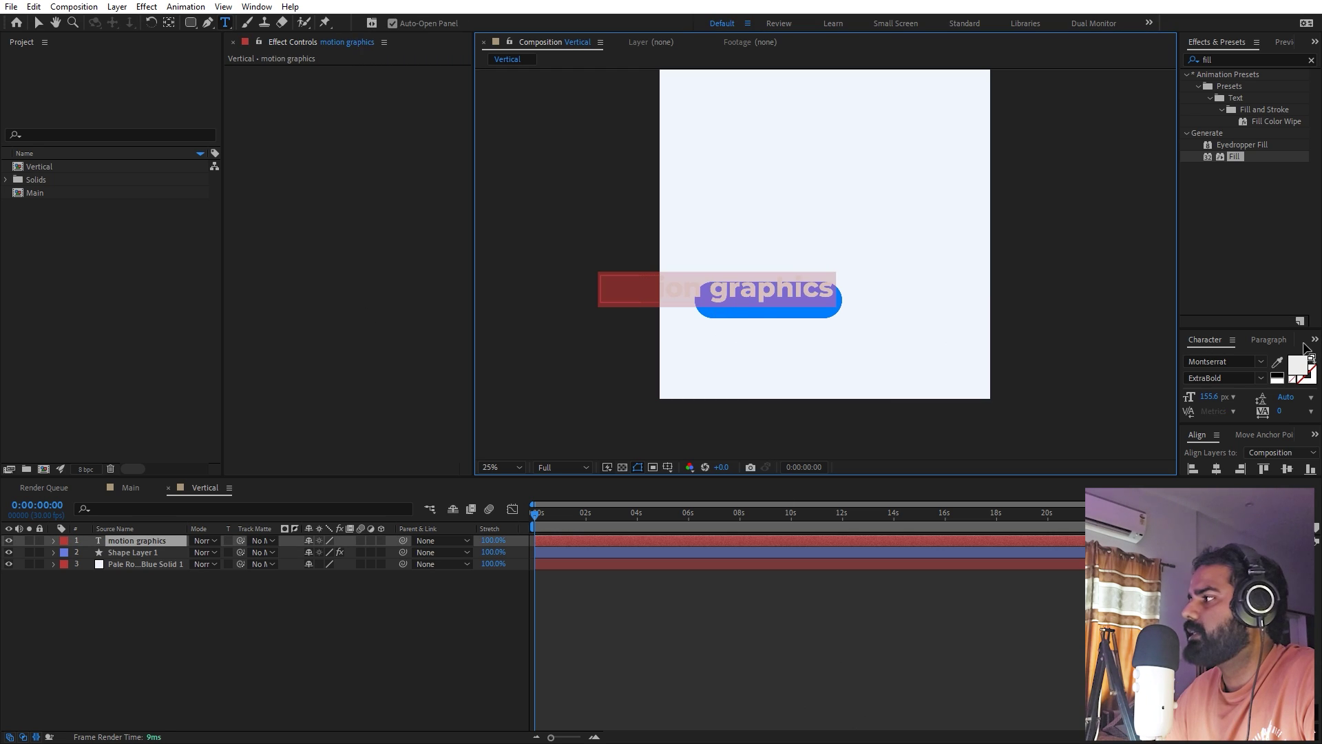
pyautogui.click(1298, 365)
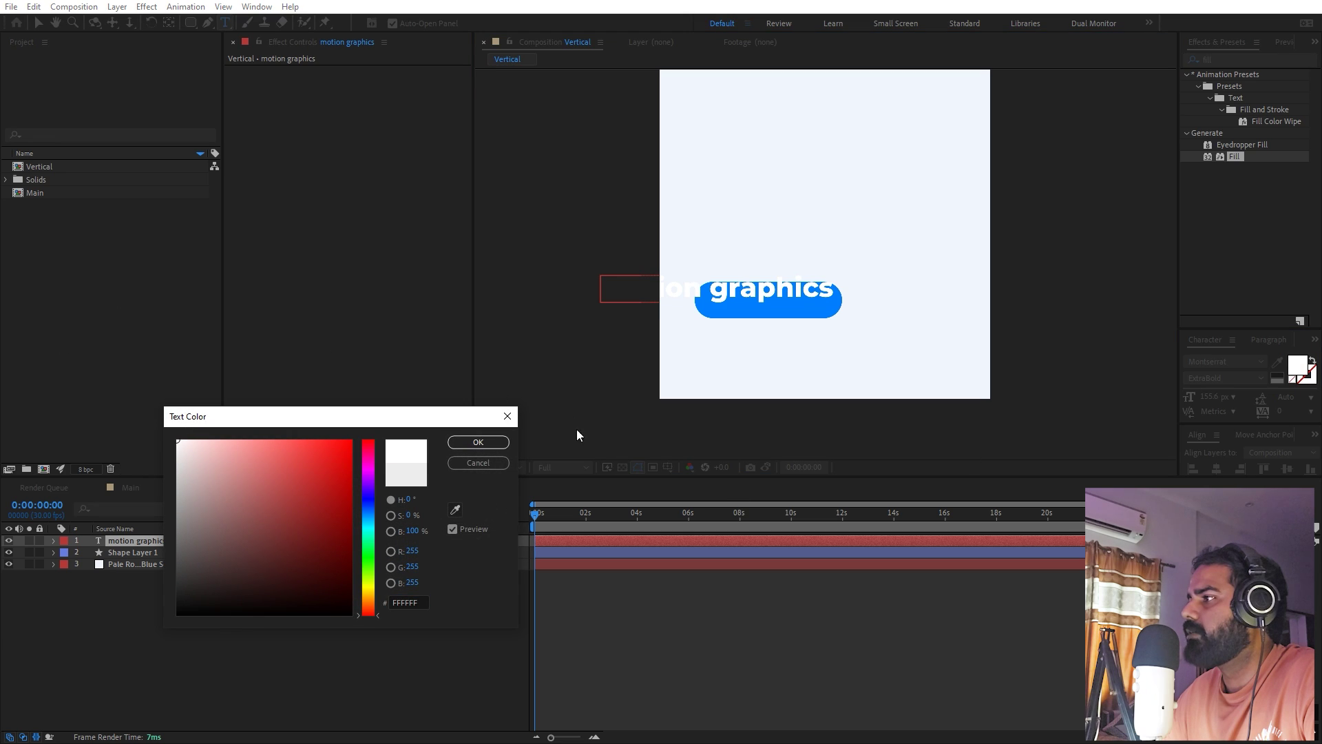
pyautogui.click(478, 441)
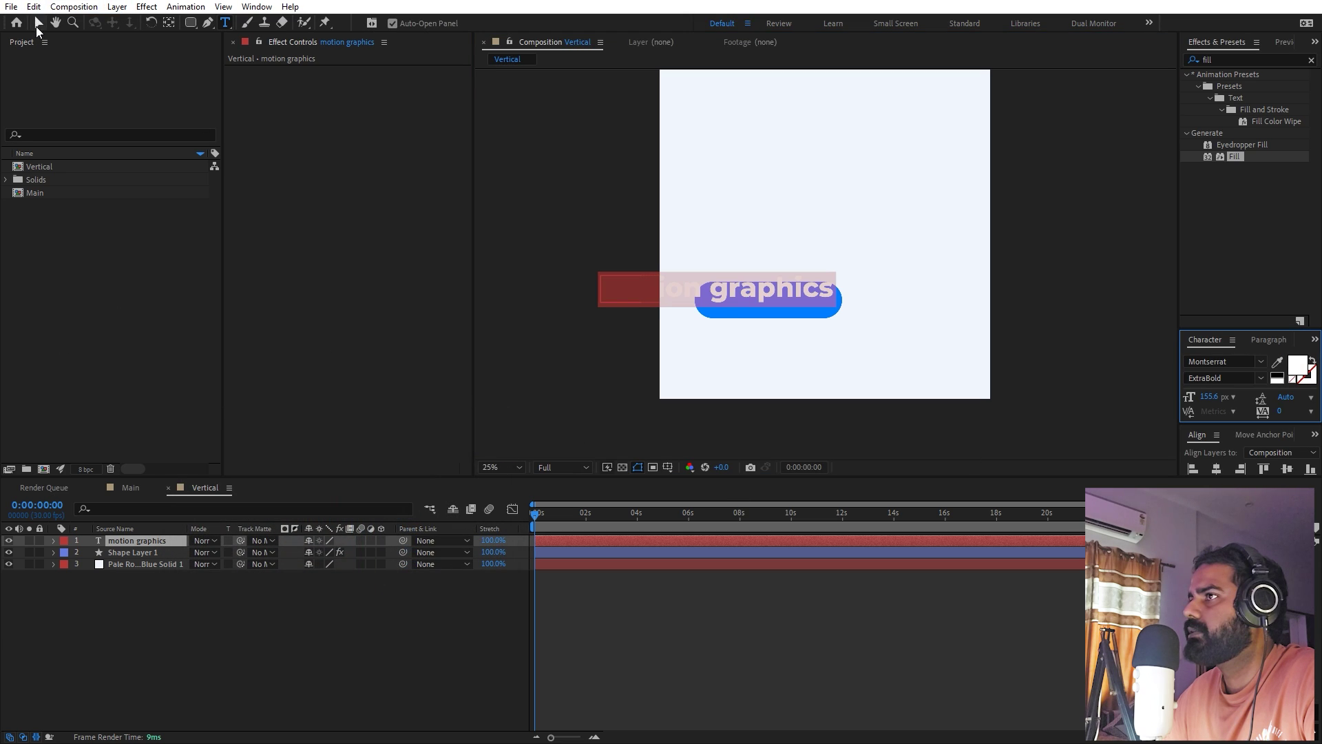
# Step: Centre the text layer's anchor point and align the text to the composition's centre horizontally and vertically
pyautogui.click(38, 22)
pyautogui.doubleClick(170, 24)
pyautogui.click(1216, 471)
pyautogui.click(1287, 470)
# Step: Align the blue pill's shape layer to the composition's centre horizontally and vertically
pyautogui.click(152, 555)
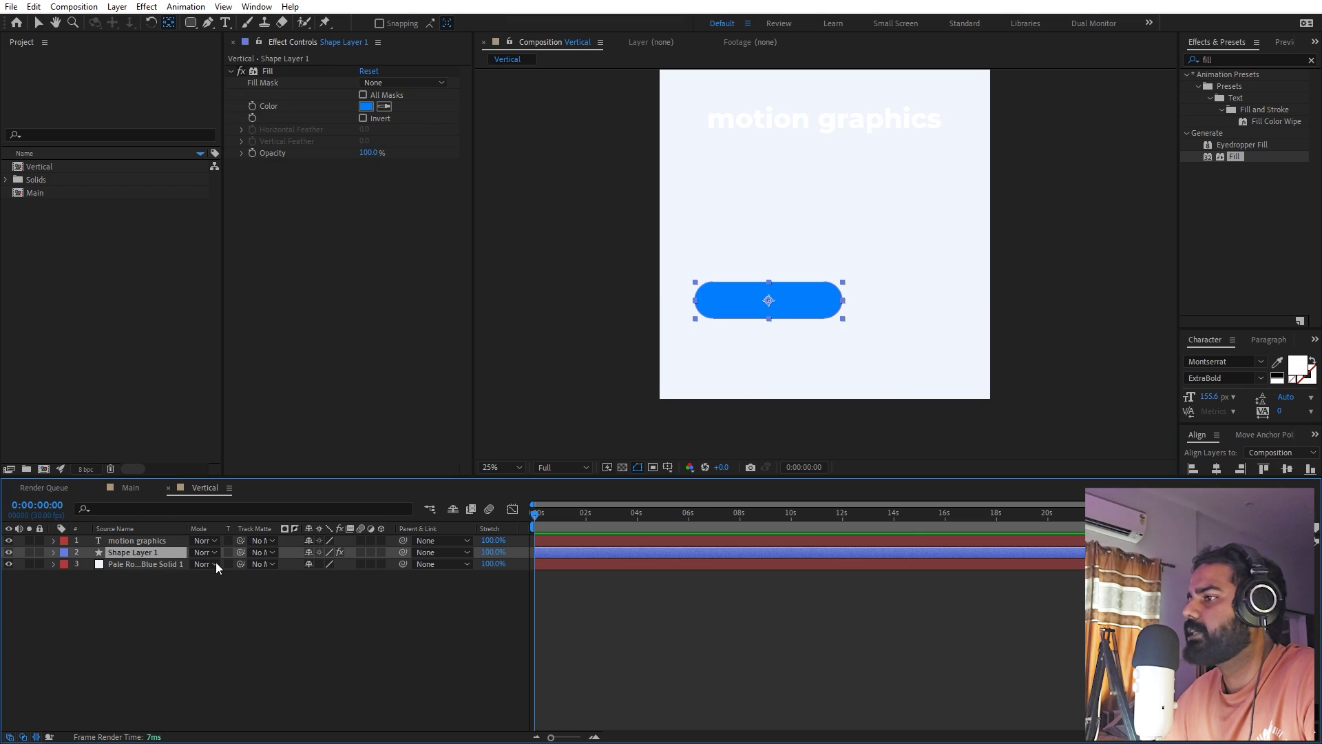
pyautogui.click(1218, 470)
pyautogui.click(1287, 470)
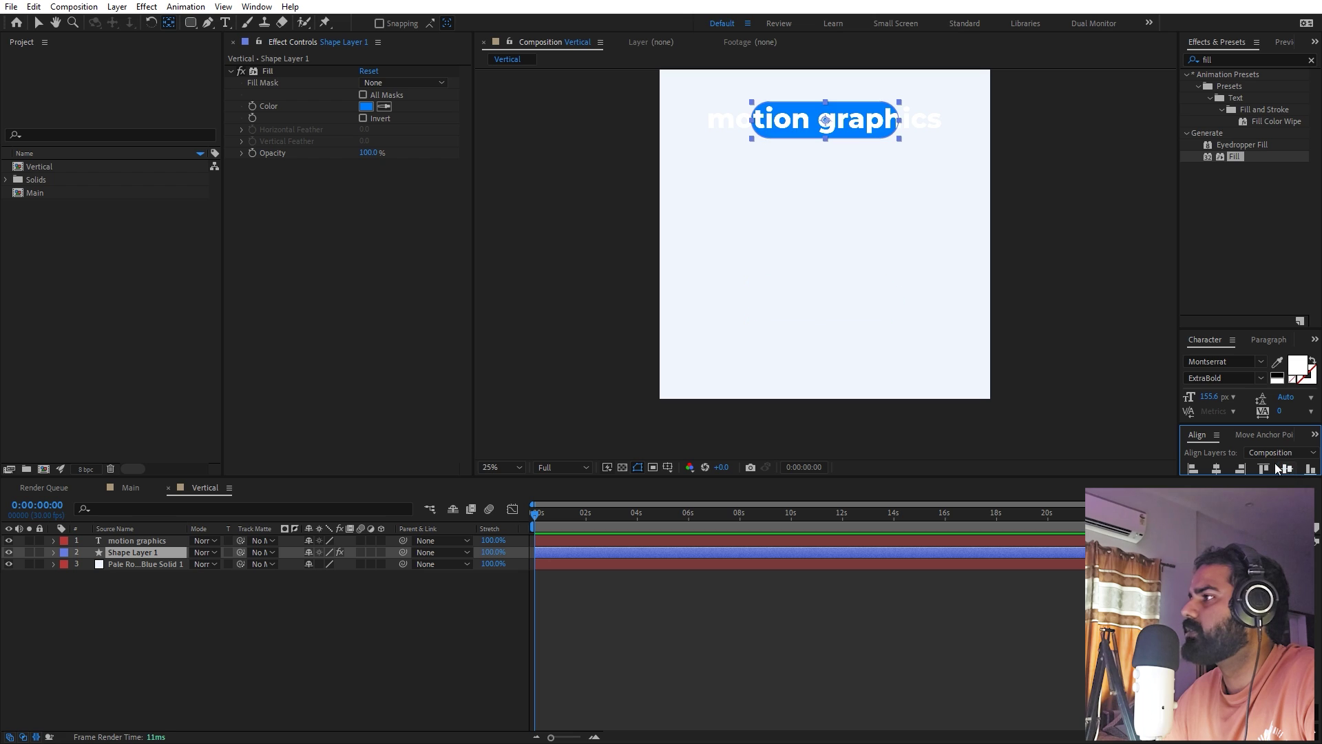
# Step: Scale the "motion graphics" text down to 49.5% so it fits inside the pill
pyautogui.click(148, 541)
pyautogui.press('s')
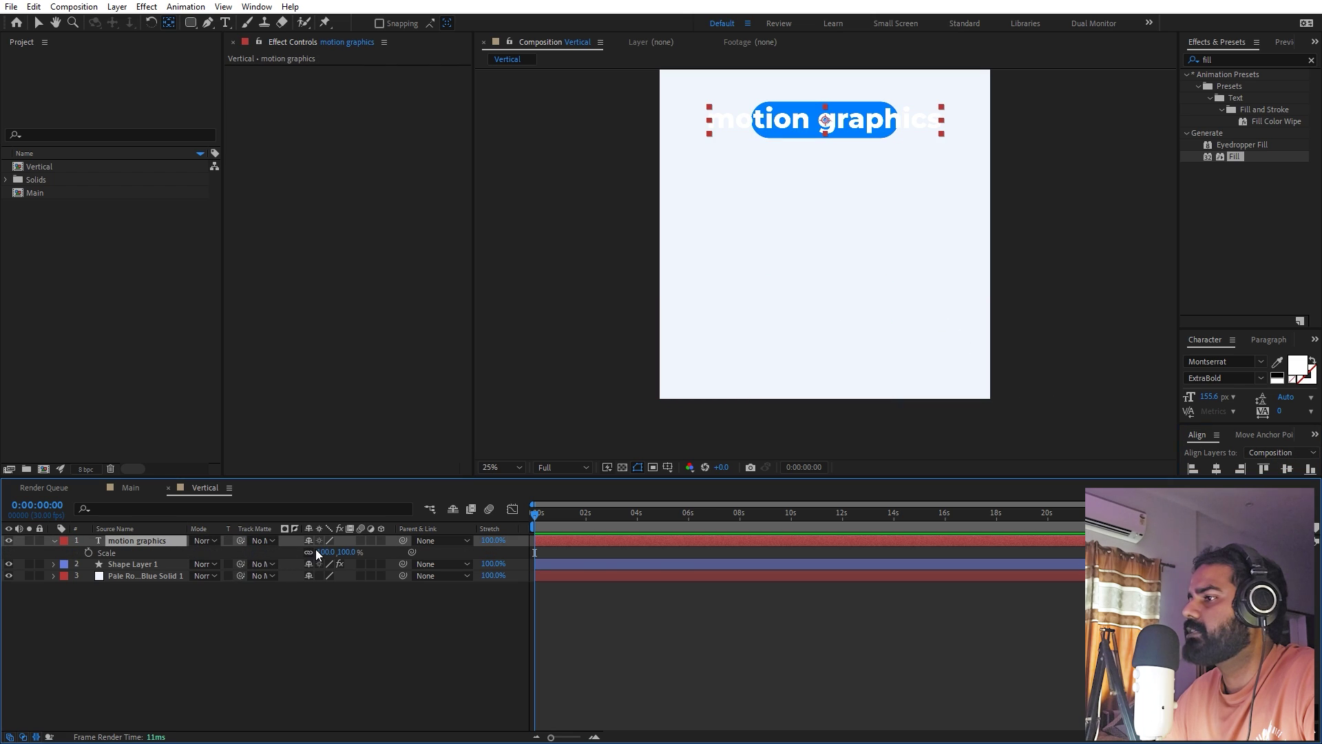
pyautogui.moveTo(318, 552); pyautogui.dragTo(283, 552)
pyautogui.click(809, 663)
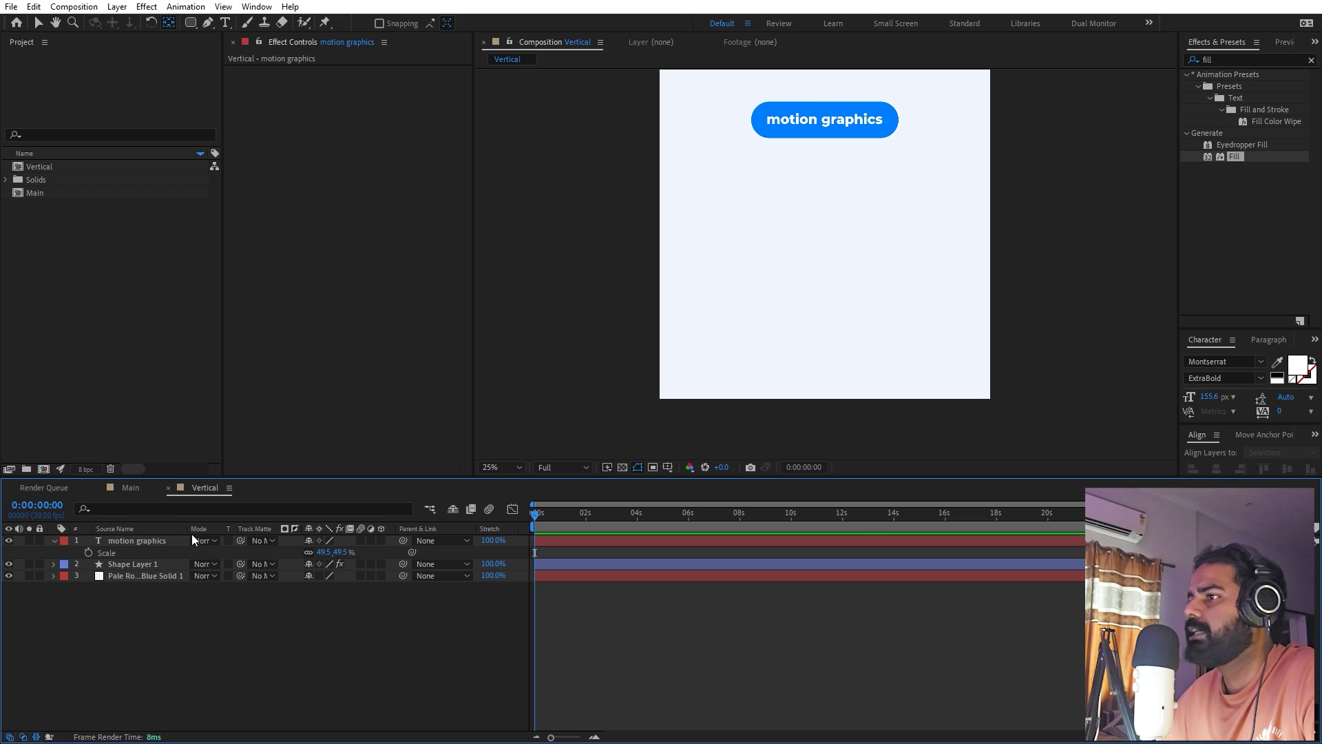
# Step: Parent the "motion graphics" text layer to Shape Layer 1 and collapse its properties
pyautogui.click(130, 543)
pyautogui.moveTo(403, 541); pyautogui.dragTo(154, 564)
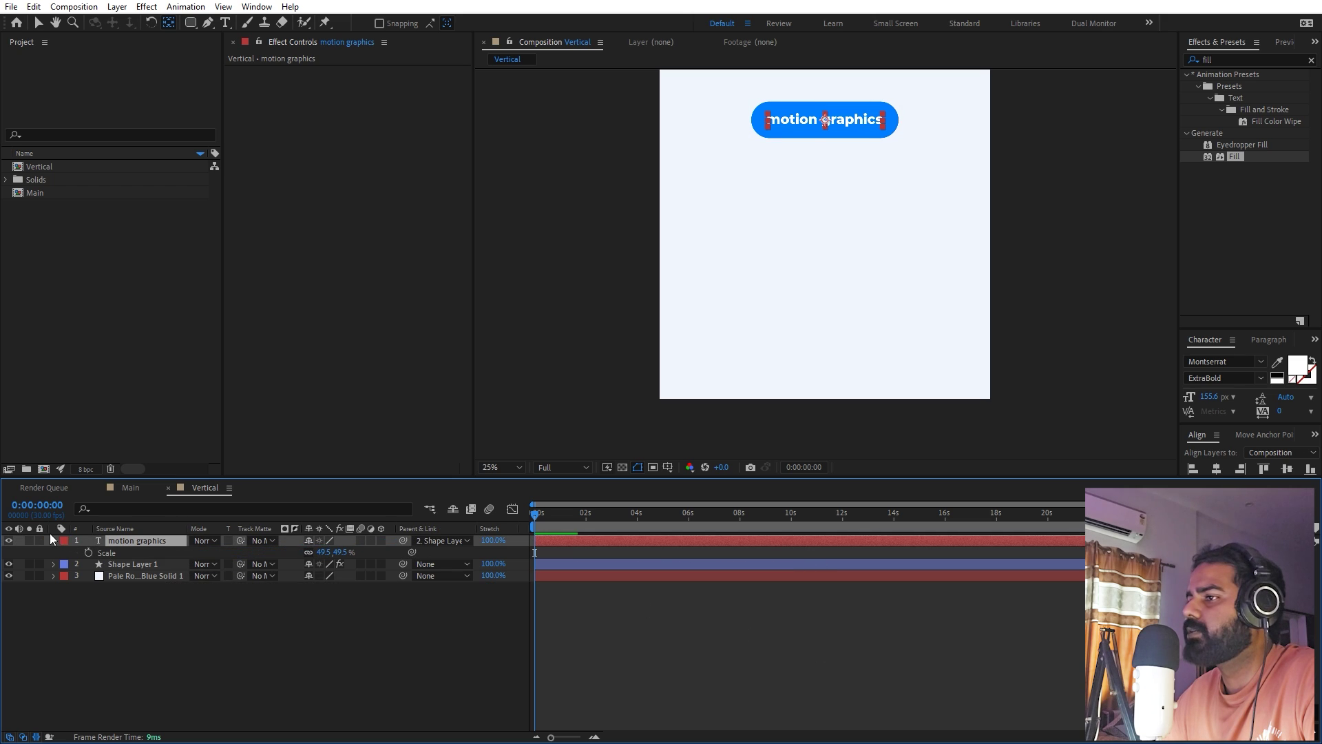
pyautogui.click(55, 540)
# Step: Move the pill to the lower-left corner of the composition
pyautogui.click(132, 551)
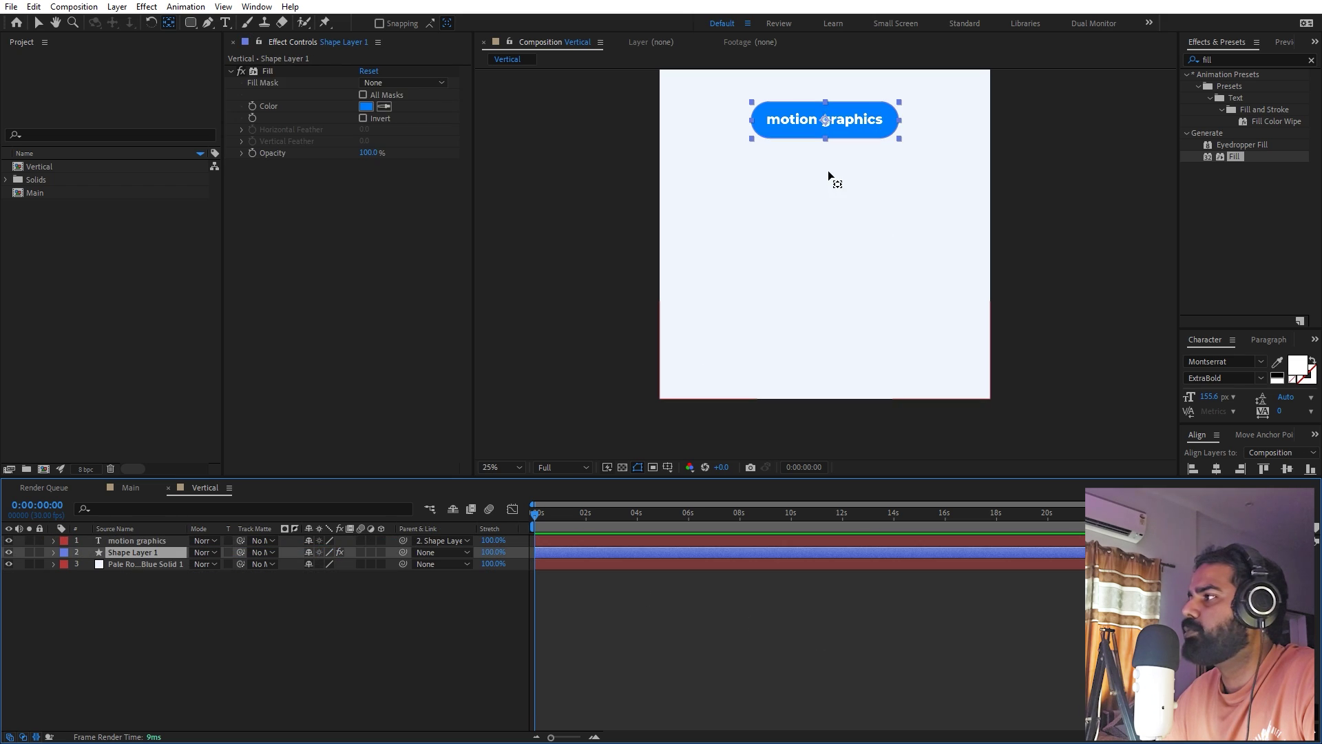
pyautogui.press('v')
pyautogui.moveTo(820, 129); pyautogui.dragTo(842, 272)
pyautogui.hotkey('ctrl', 'z')
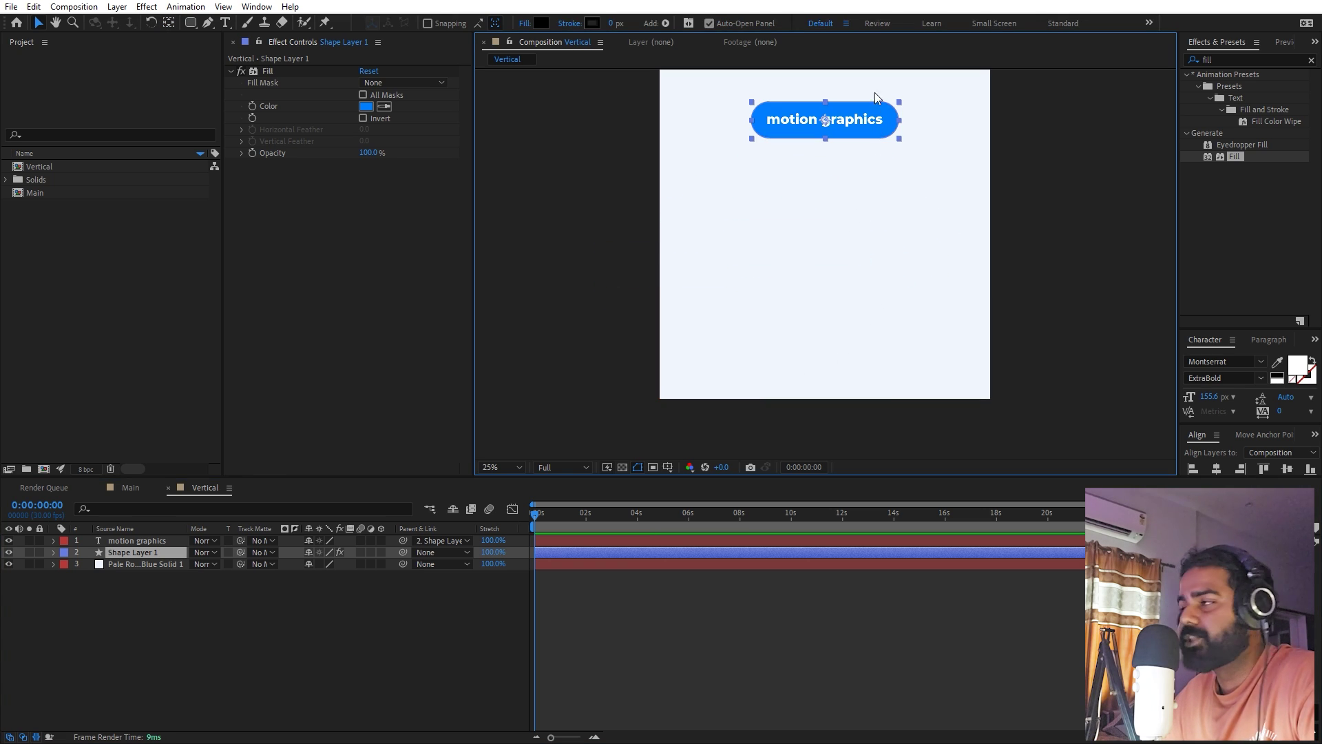
pyautogui.moveTo(801, 131); pyautogui.dragTo(717, 379)
# Step: Rotate the pill to 10.2° and nudge it against the canvas's lower-left edges, at position 424, 3076
pyautogui.press('r')
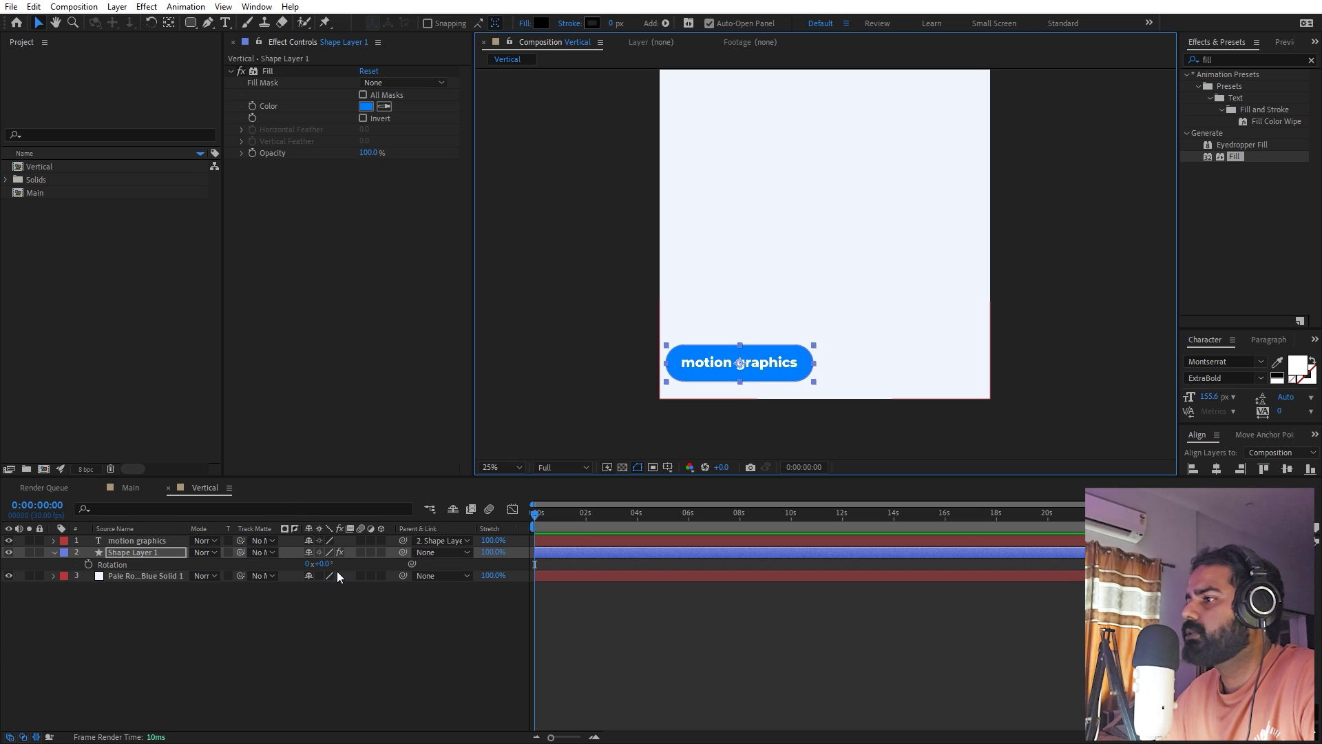
pyautogui.moveTo(329, 562); pyautogui.dragTo(365, 562)
pyautogui.scroll(2, 857, 331)
pyautogui.press('h')
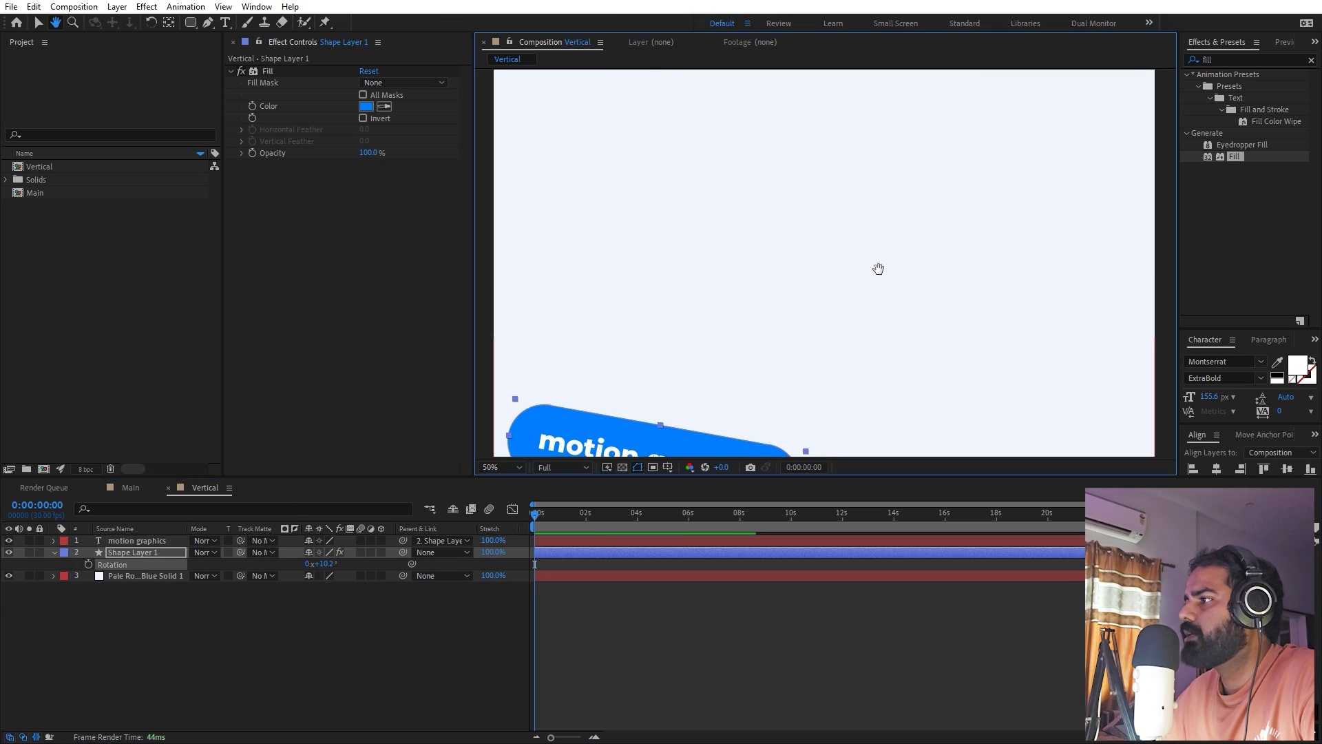
pyautogui.moveTo(877, 268); pyautogui.dragTo(970, 127)
pyautogui.moveTo(792, 279); pyautogui.dragTo(798, 254)
pyautogui.press('v')
pyautogui.moveTo(731, 316); pyautogui.dragTo(715, 330)
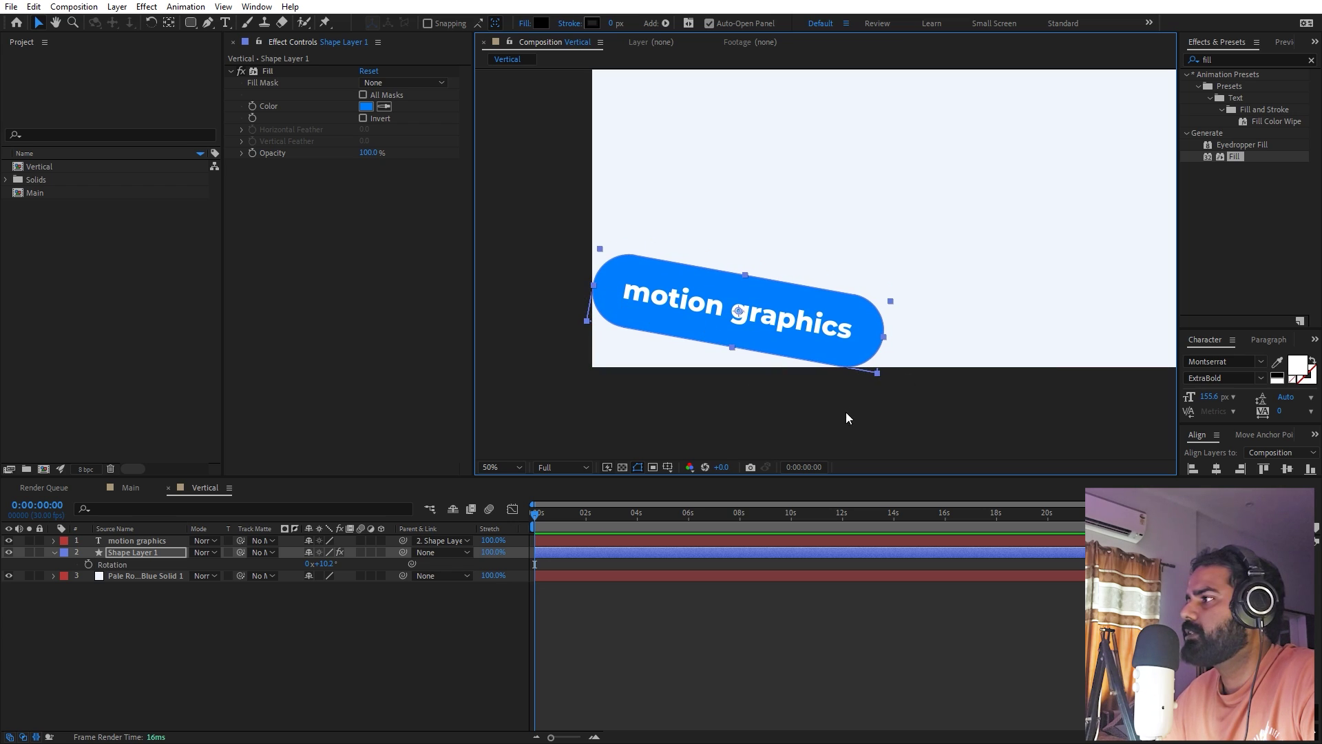
# Step: Keyframe the pill's position from 424, 2919 at frame 0 down to 424, 3076 at frame 14
pyautogui.click(173, 555)
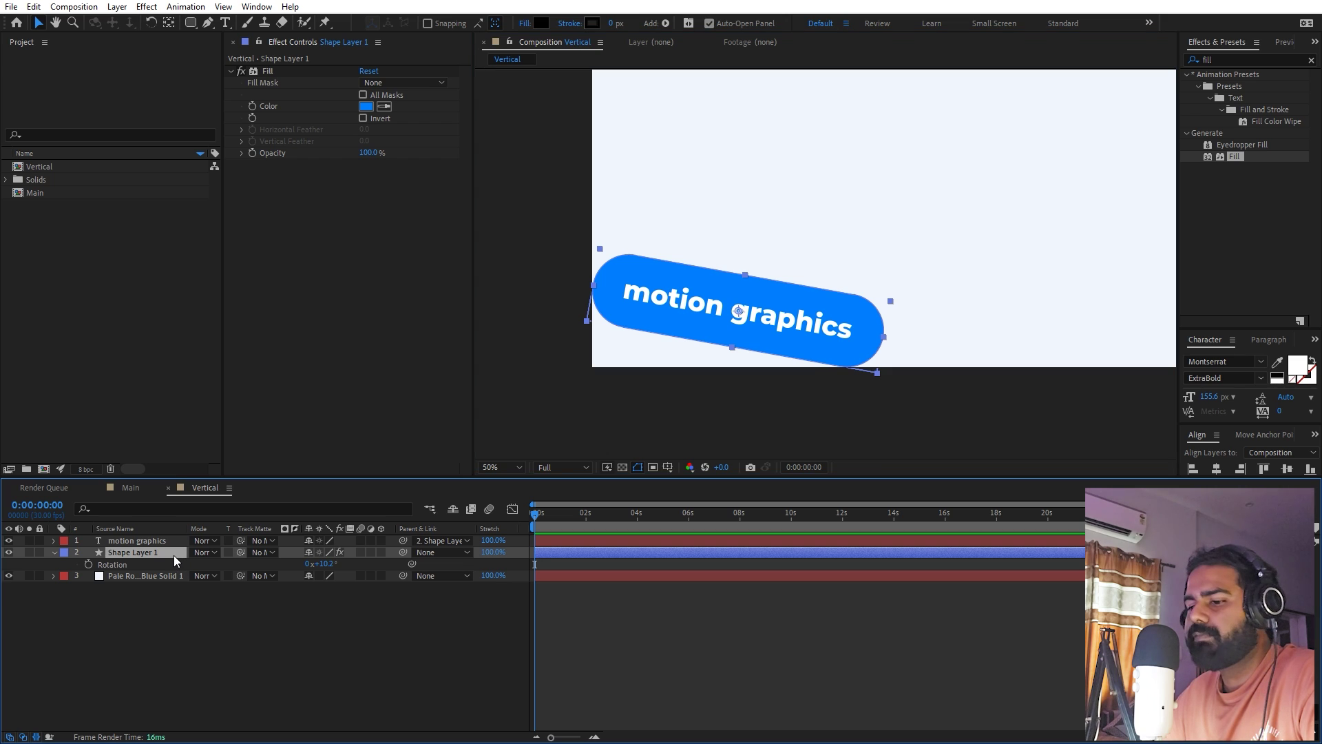
pyautogui.press('p')
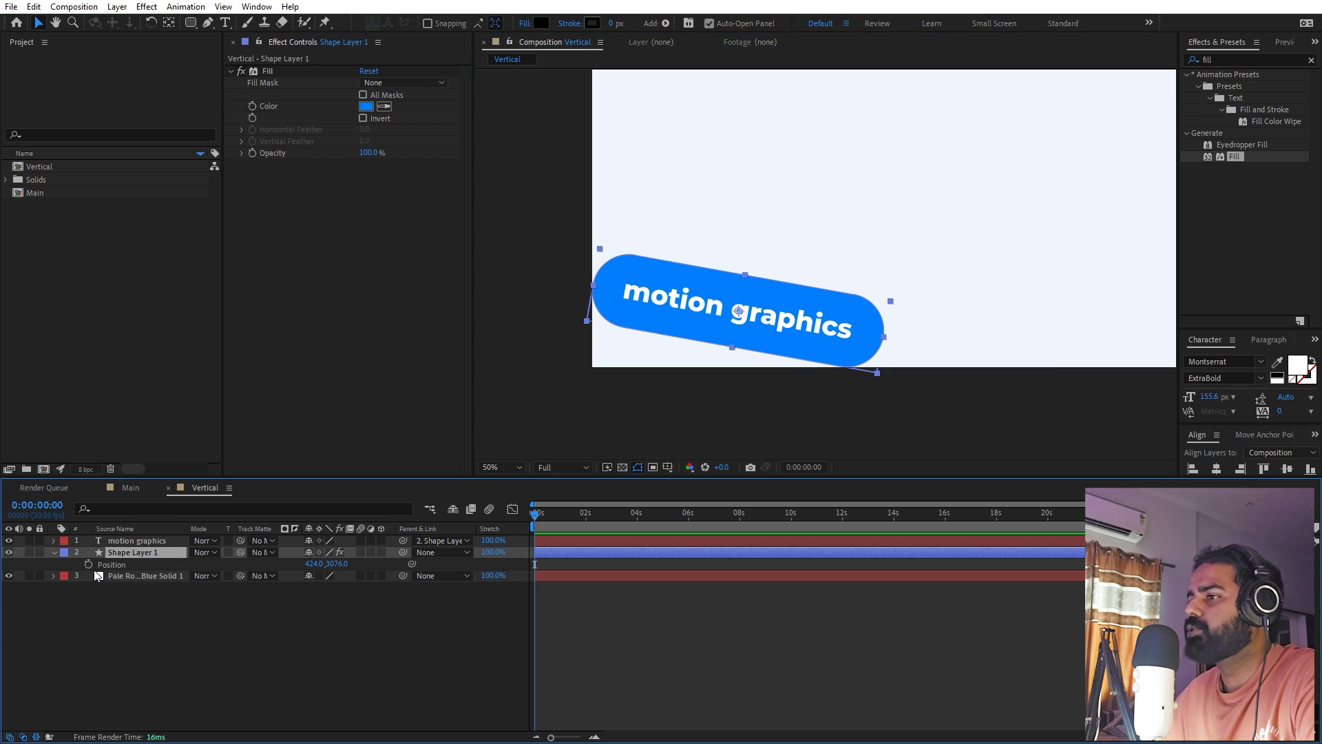
pyautogui.click(88, 564)
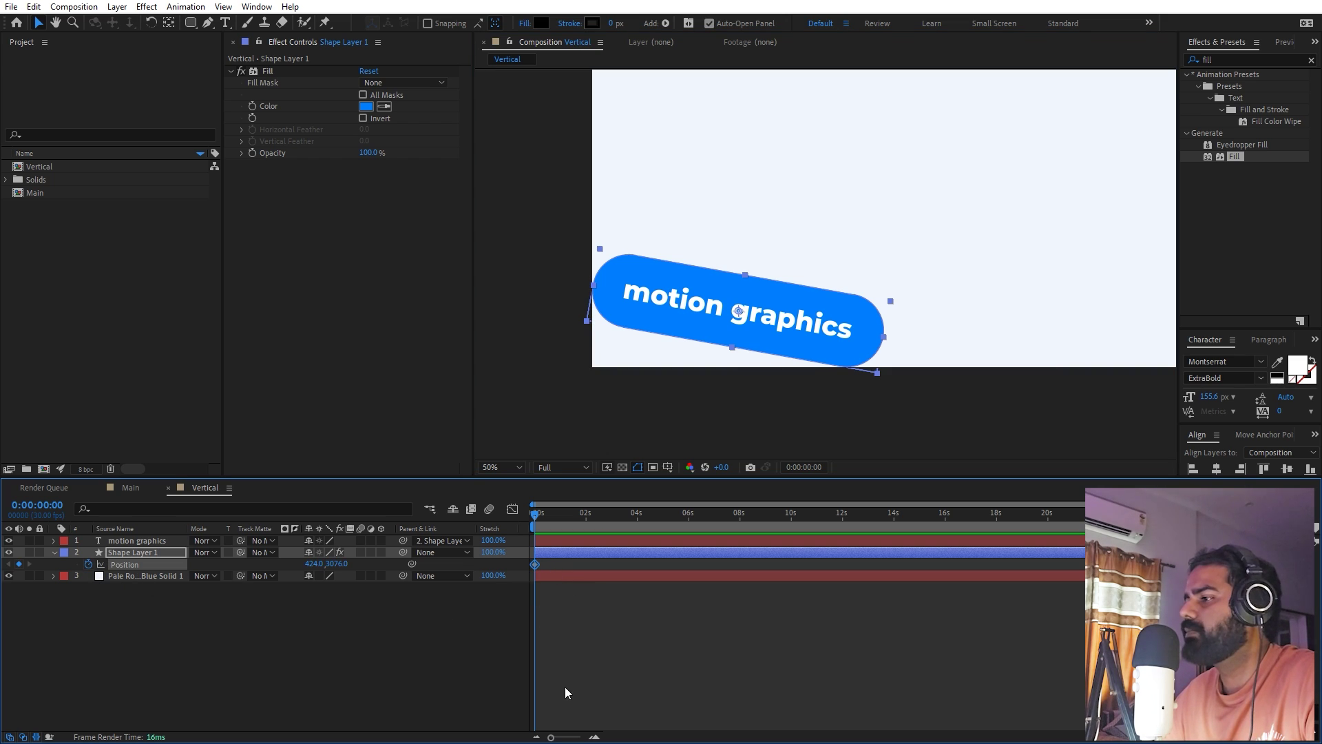
pyautogui.moveTo(553, 737); pyautogui.dragTo(574, 737)
pyautogui.moveTo(535, 567); pyautogui.dragTo(590, 569)
pyautogui.moveTo(344, 567); pyautogui.dragTo(225, 556)
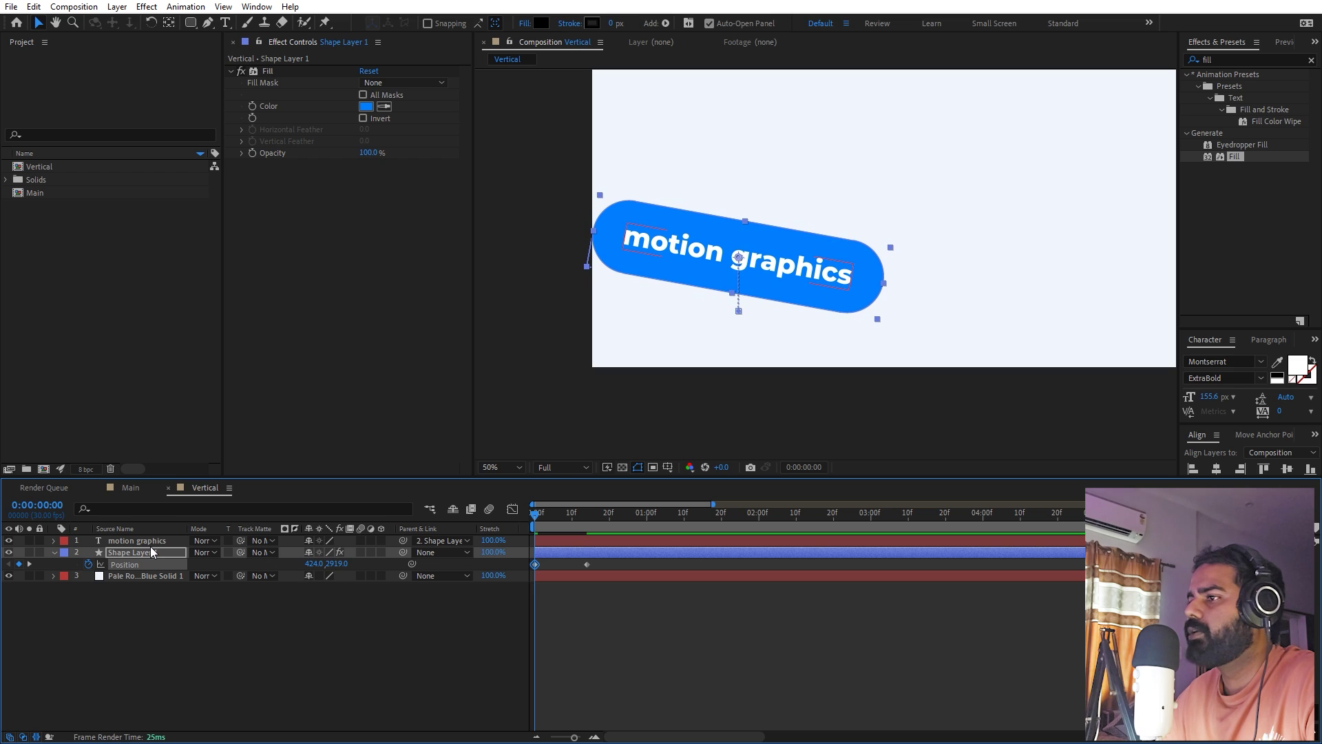
# Step: Keyframe the pill's scale from 0% at frame 0 to 100% at frame 14 and preview the animation
pyautogui.press('s')
pyautogui.click(88, 565)
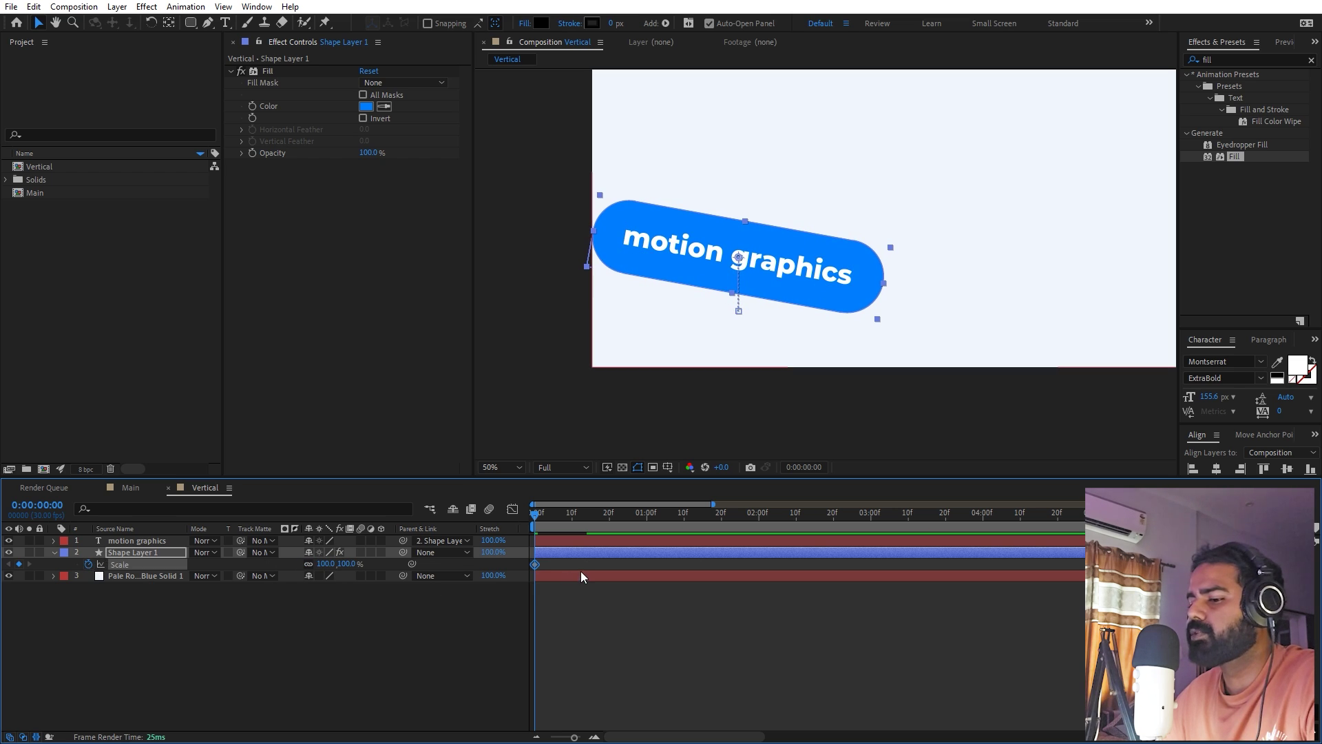
pyautogui.press('u')
pyautogui.moveTo(535, 576); pyautogui.dragTo(590, 579)
pyautogui.click(325, 575)
pyautogui.write('0')
pyautogui.press('Return')
pyautogui.press('space')
pyautogui.press('space')
pyautogui.moveTo(587, 517); pyautogui.dragTo(569, 552)
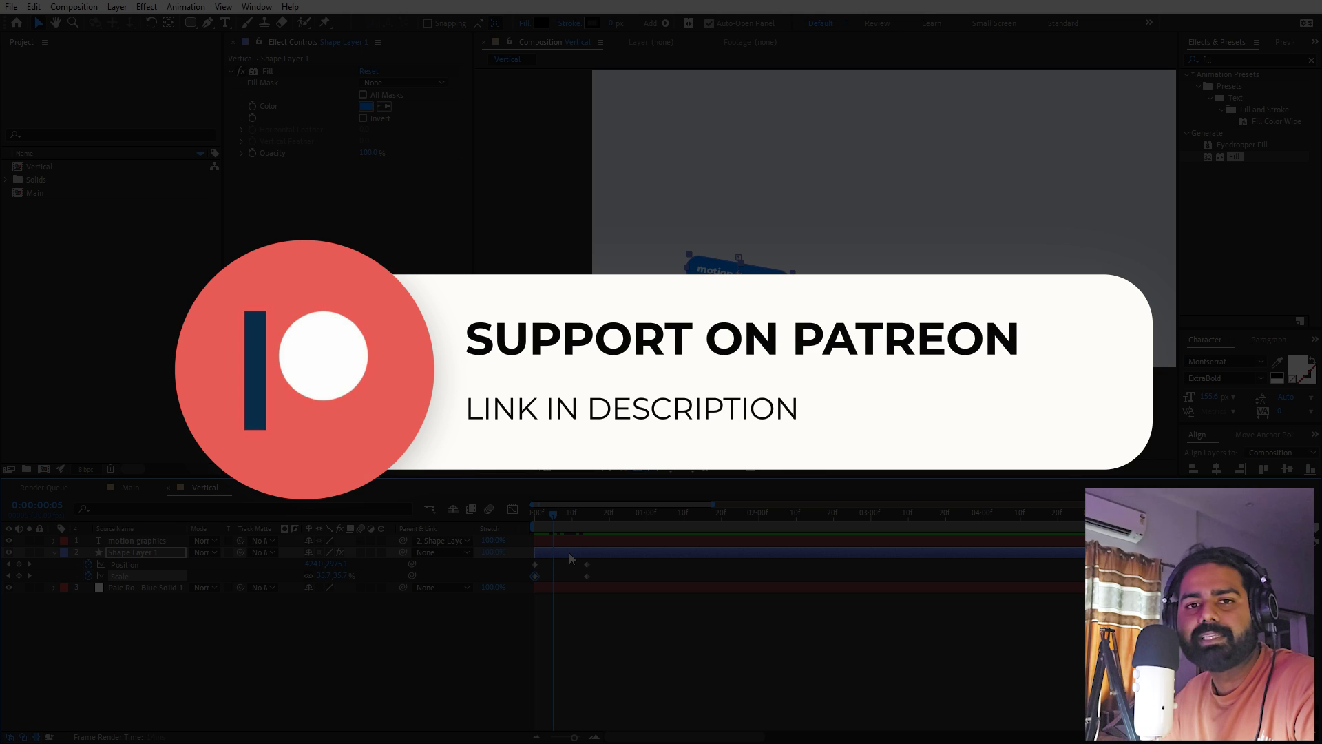
pyautogui.press('space')
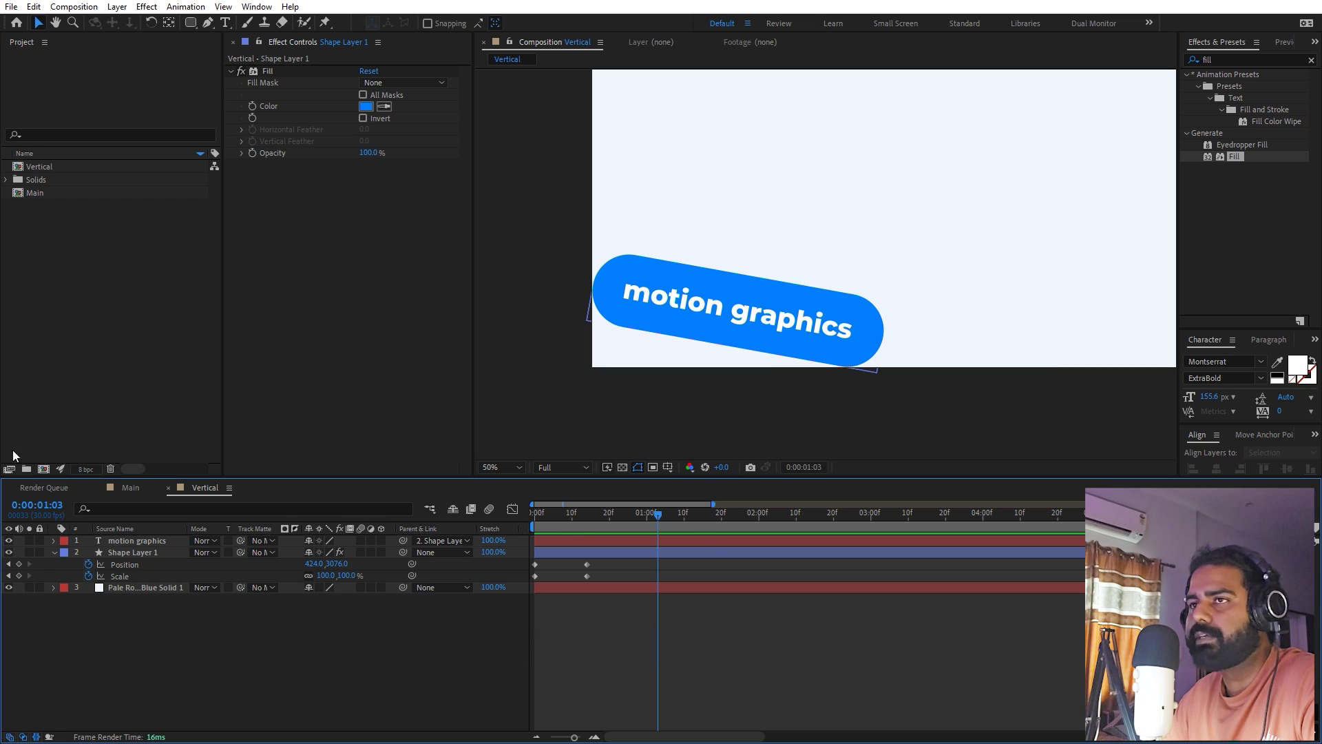
# Step: Switch to the browser and copy the whole Keyframe Bounce Back expression from MotionScript.com's Realistic Bounce and Overshoot article
pyautogui.moveTo(707, 730); pyautogui.dragTo(992, 2)
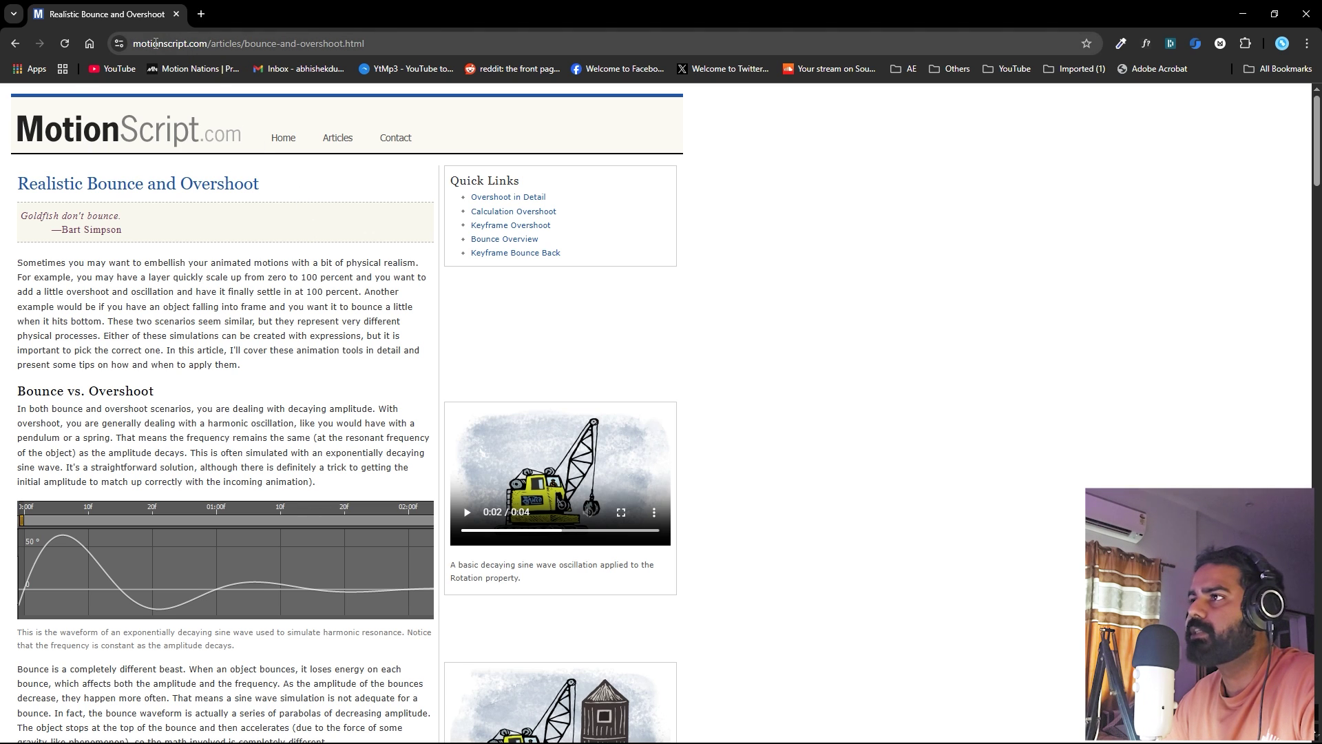
pyautogui.scroll(-6, 316, 344)
pyautogui.scroll(-20, 317, 344)
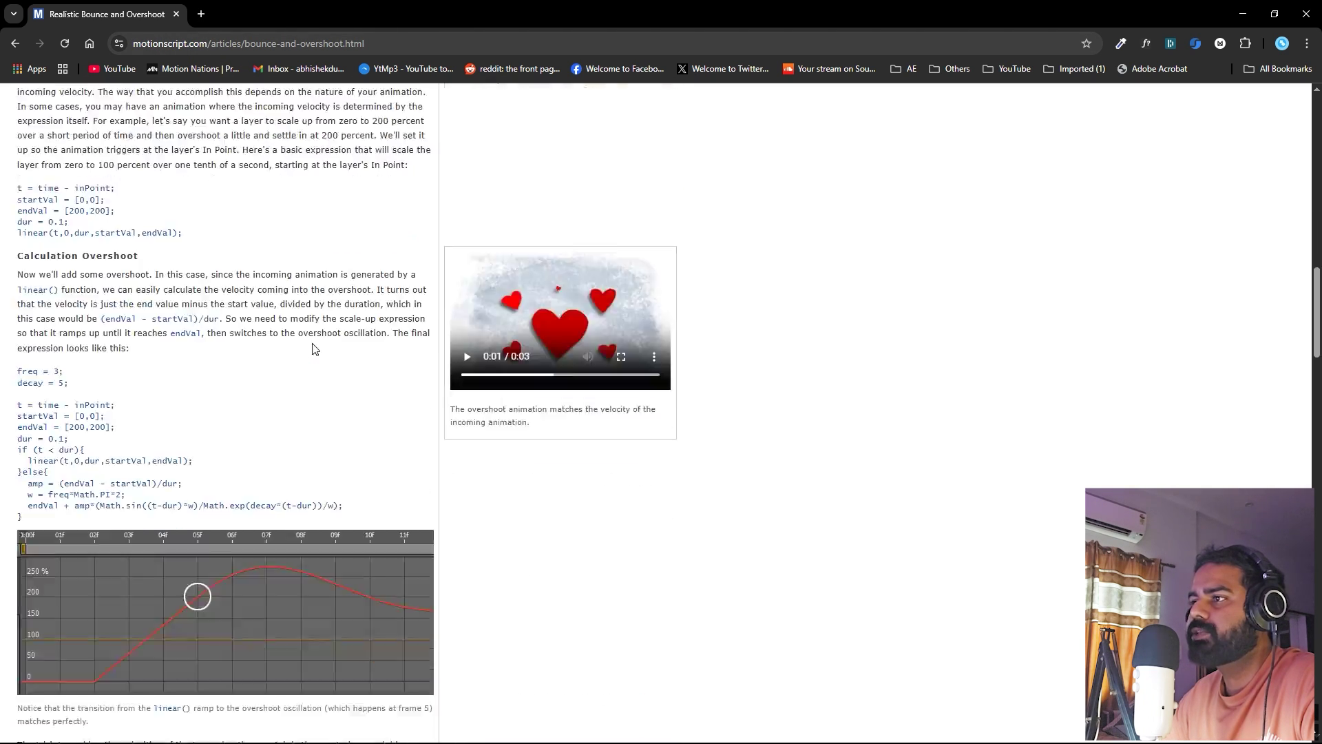
pyautogui.scroll(-15, 310, 352)
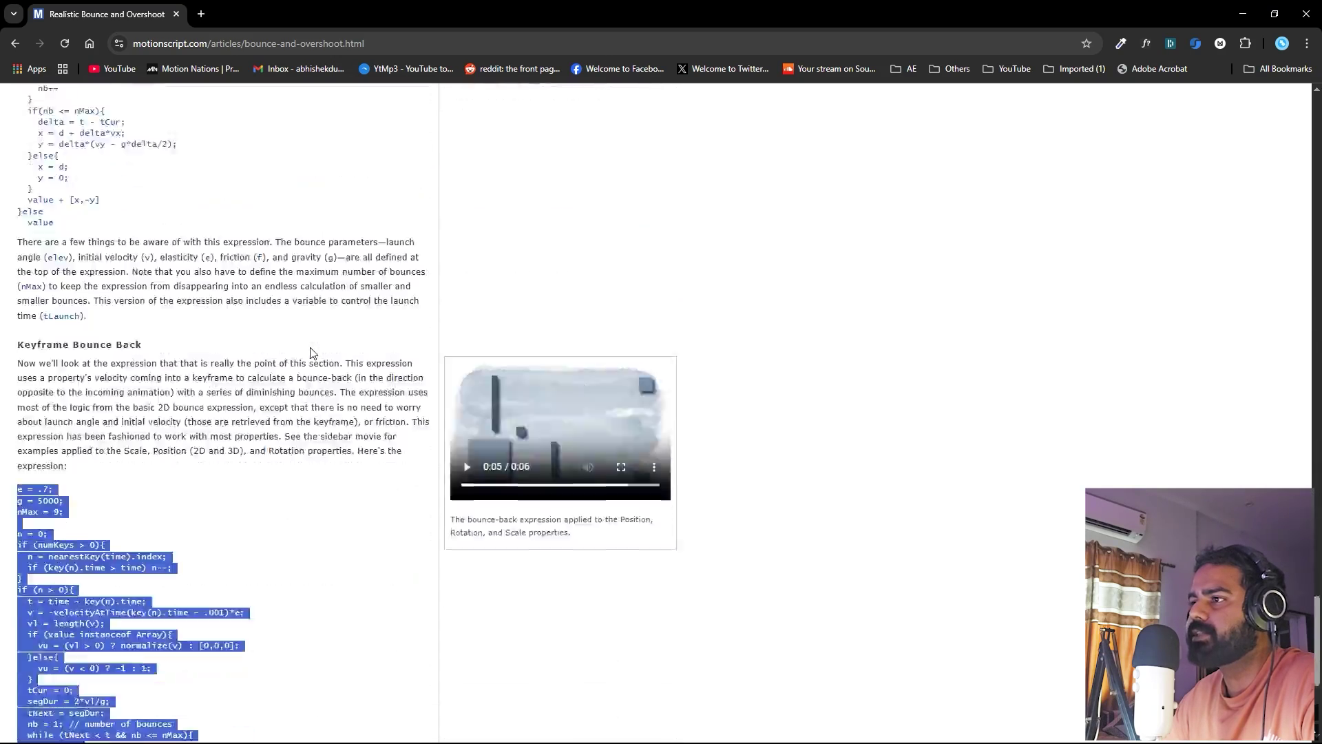
pyautogui.scroll(3, 117, 246)
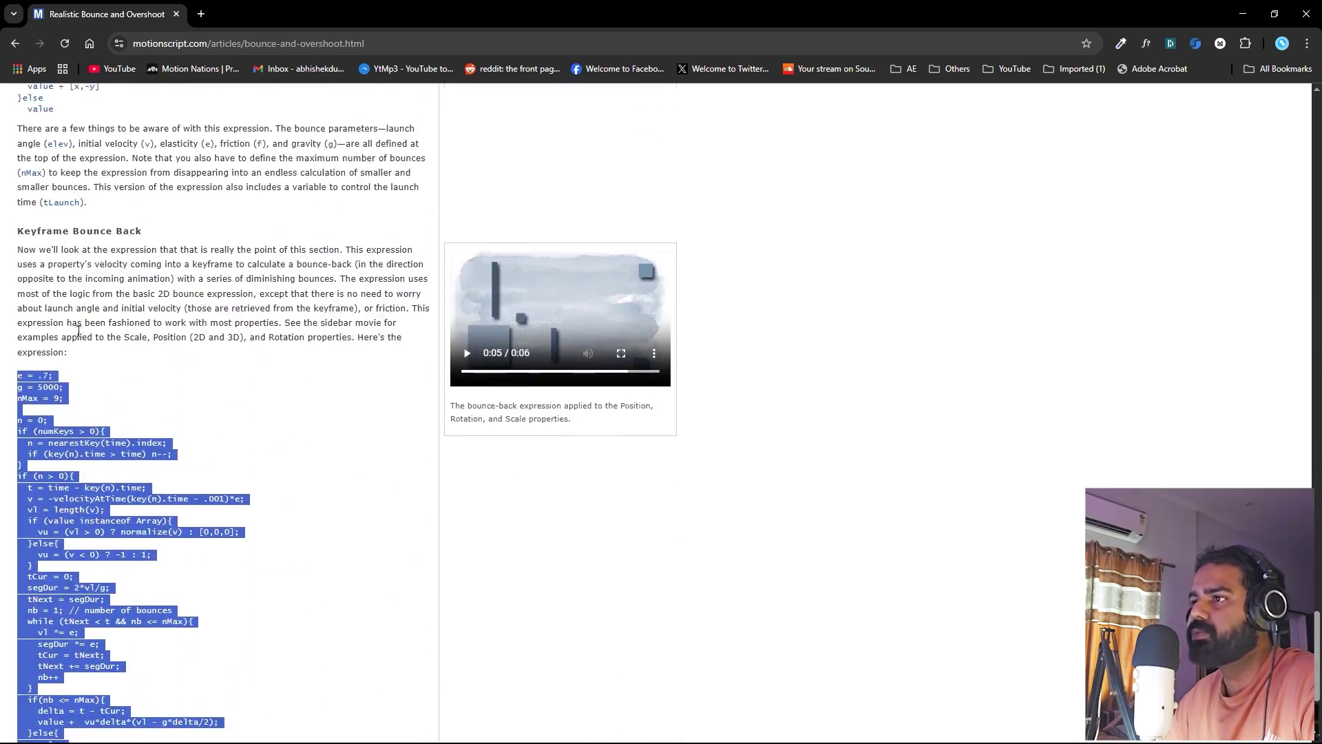
pyautogui.scroll(-1, 79, 332)
pyautogui.click(19, 310)
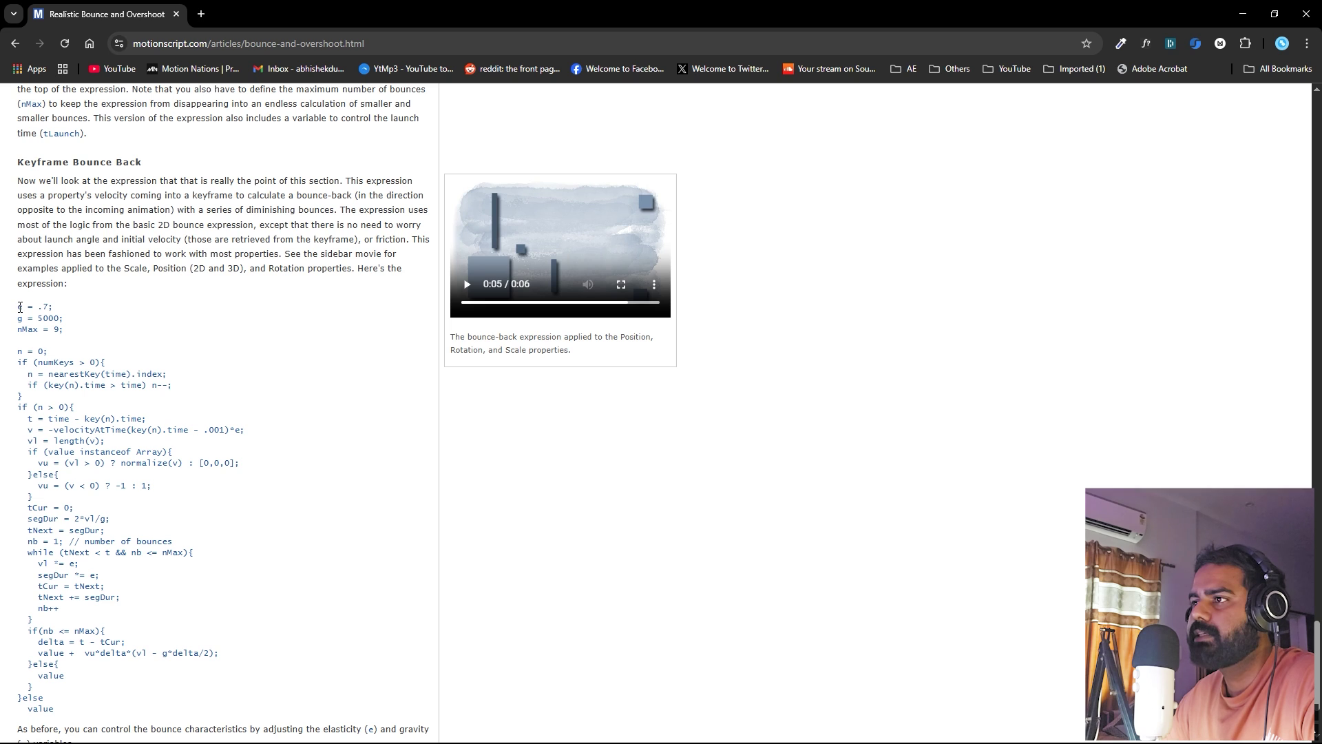
pyautogui.moveTo(30, 316); pyautogui.dragTo(66, 712)
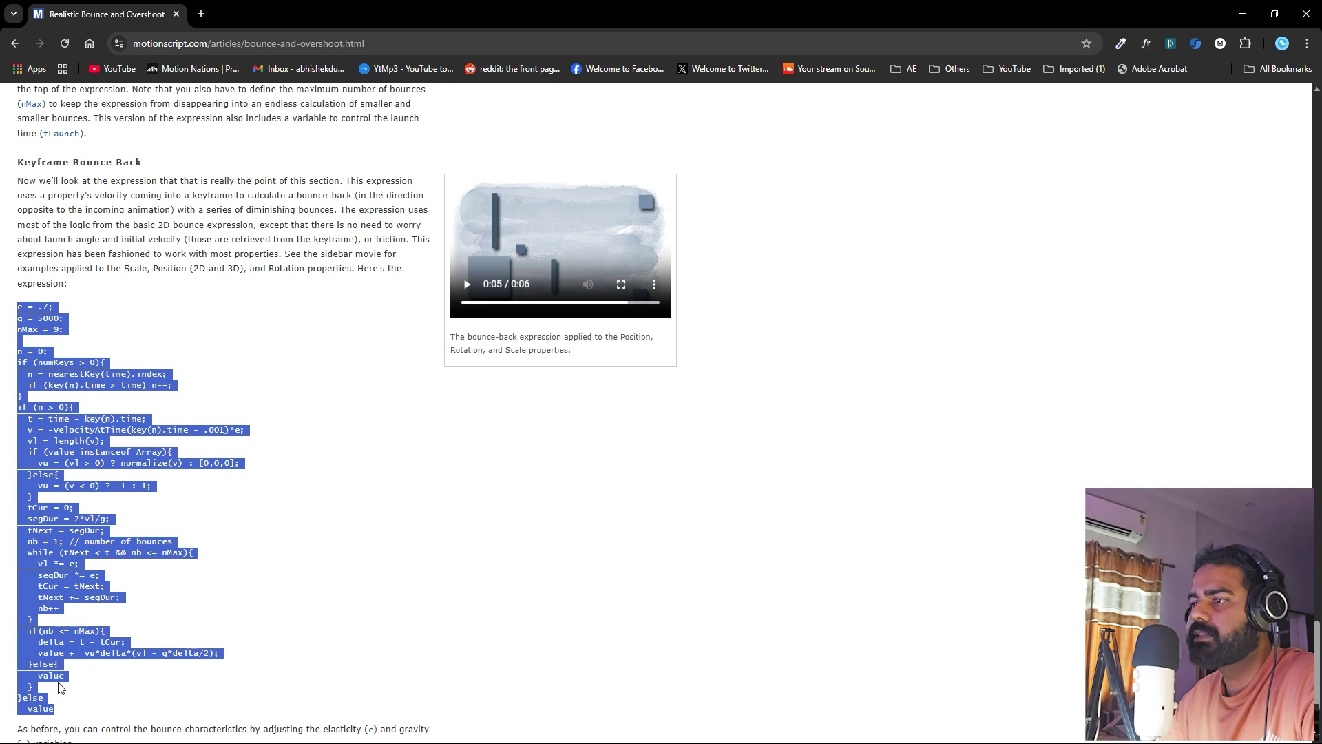
pyautogui.rightClick(57, 587)
pyautogui.click(111, 410)
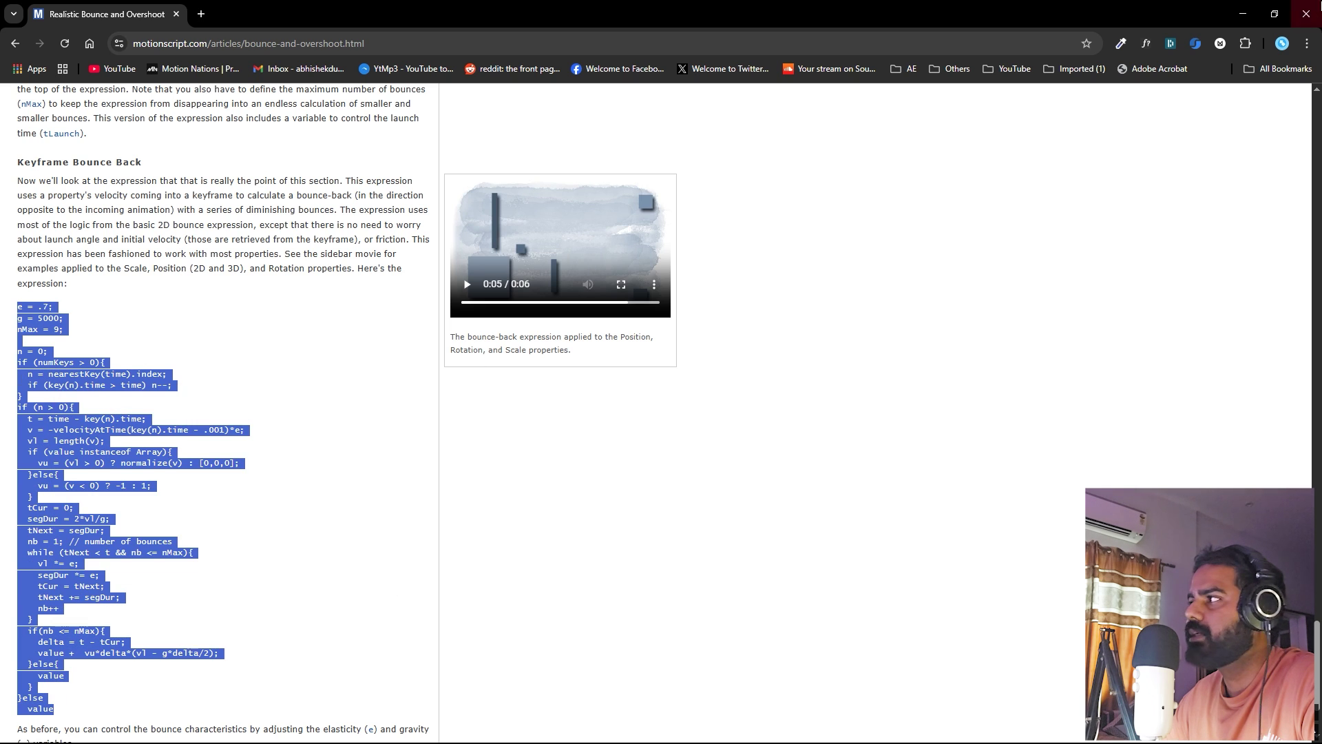
# Step: Return to After Effects, apply the copied bounce expression to the pill's Position property and preview it
pyautogui.click(1243, 12)
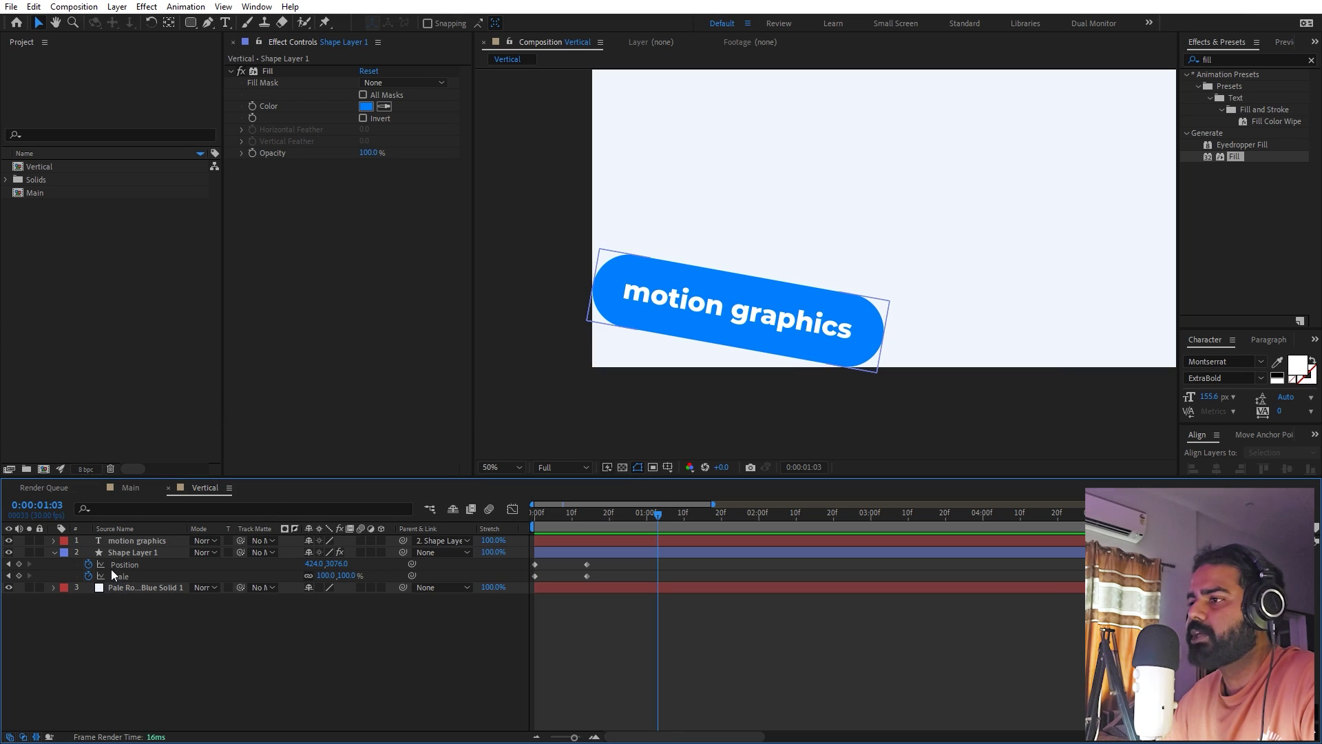
pyautogui.keyDown('alt'); pyautogui.click(89, 563); pyautogui.keyUp('alt')
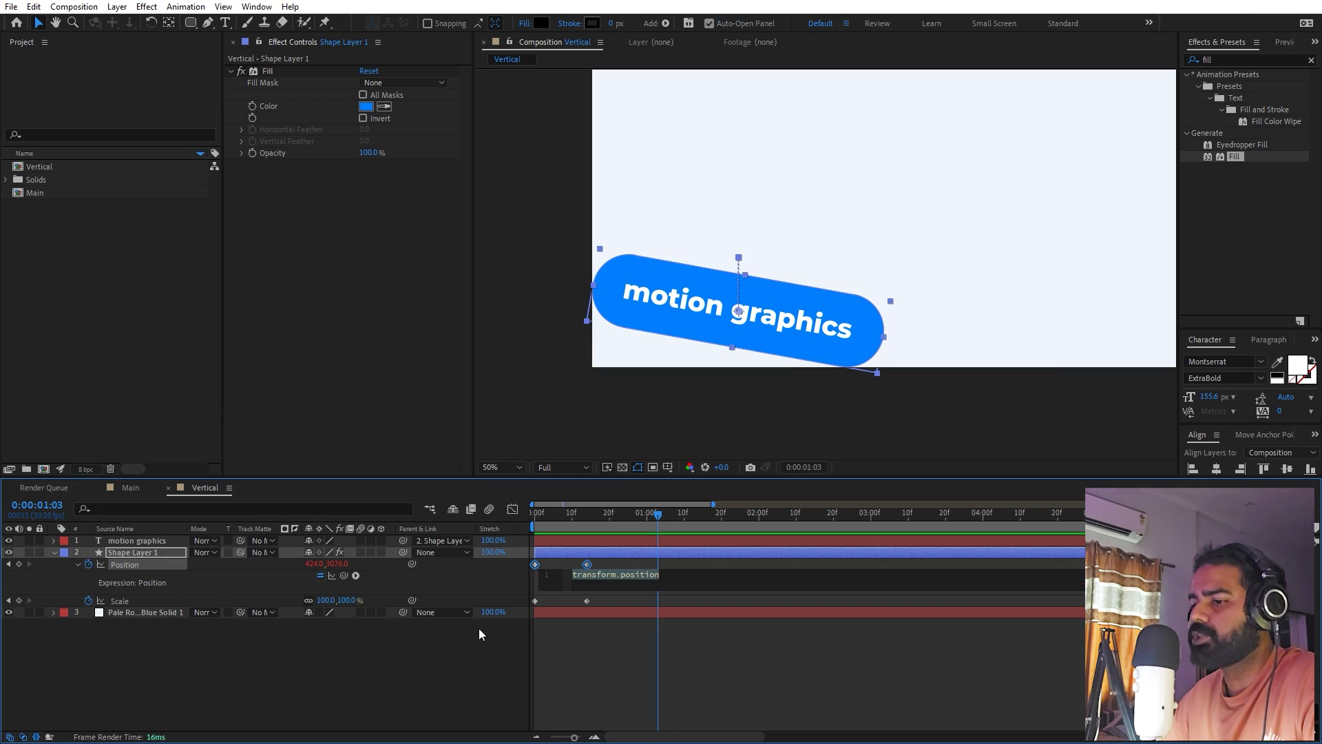
pyautogui.hotkey('ctrl', 'v')
pyautogui.click(663, 636)
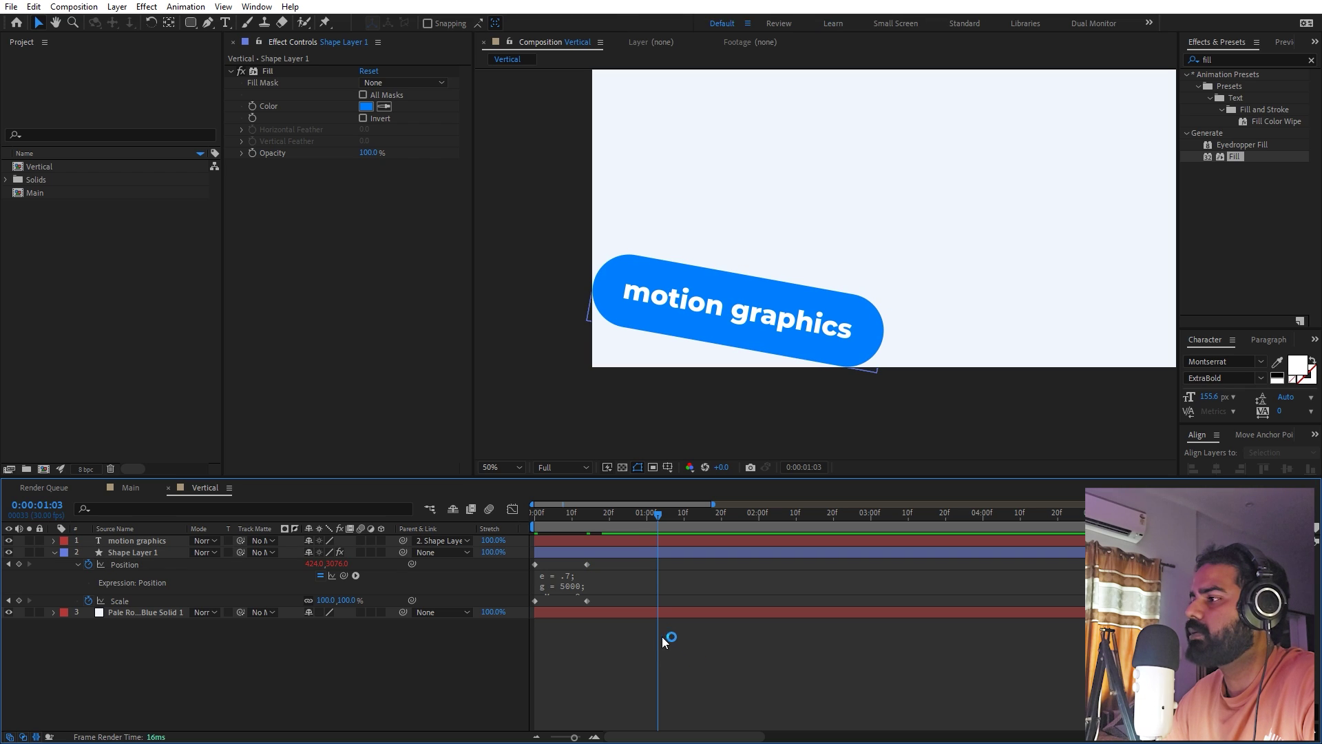
pyautogui.press('Home')
pyautogui.press('space')
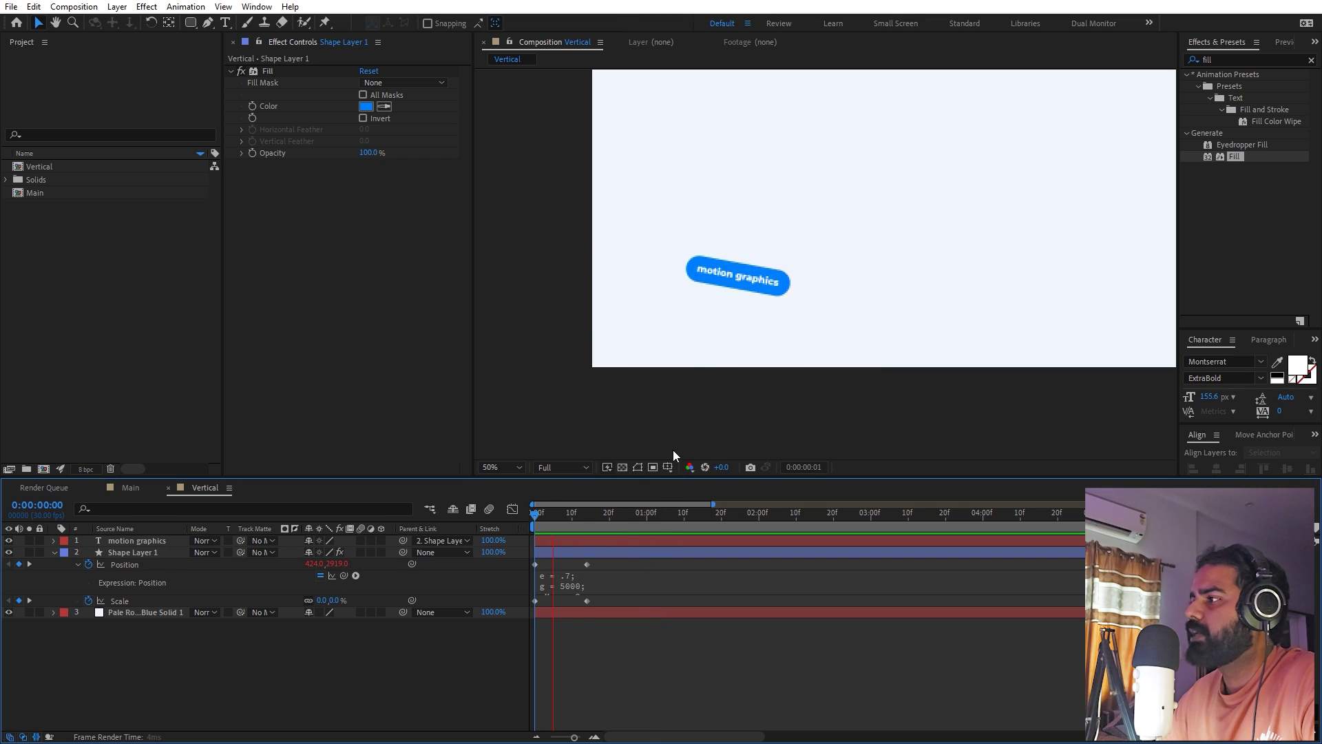
pyautogui.press('space')
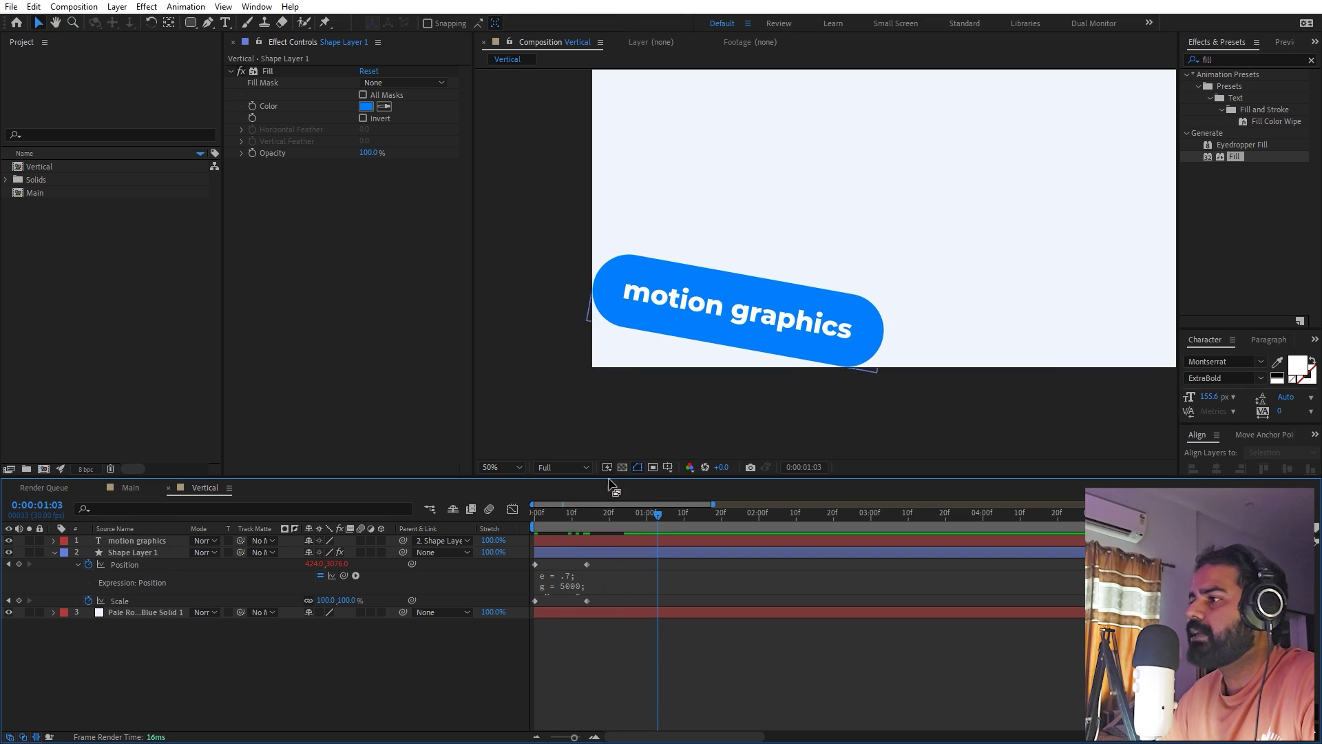
# Step: Ease the pill's first position keyframe in the speed graph so the speed peaks just before the second keyframe, and preview it
pyautogui.press('Home')
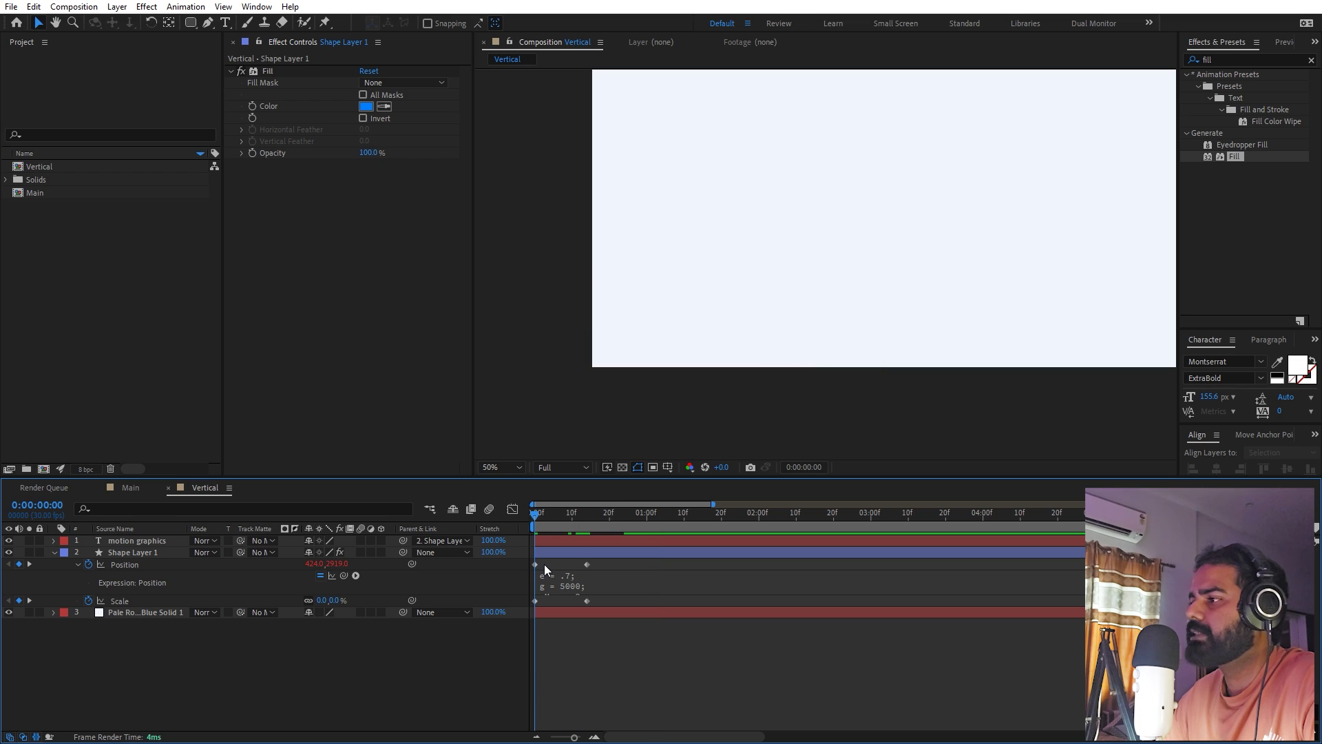
pyautogui.click(535, 564)
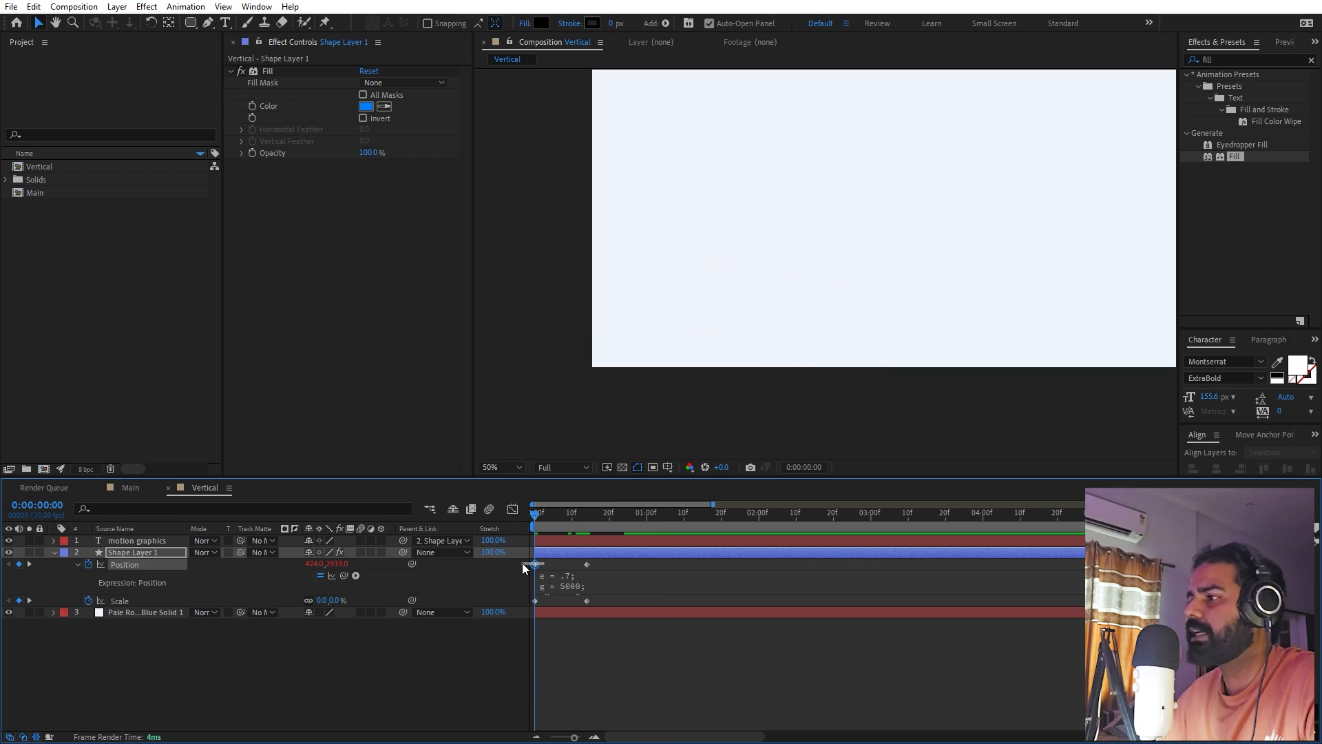
pyautogui.click(514, 510)
pyautogui.click(639, 573)
pyautogui.click(763, 722)
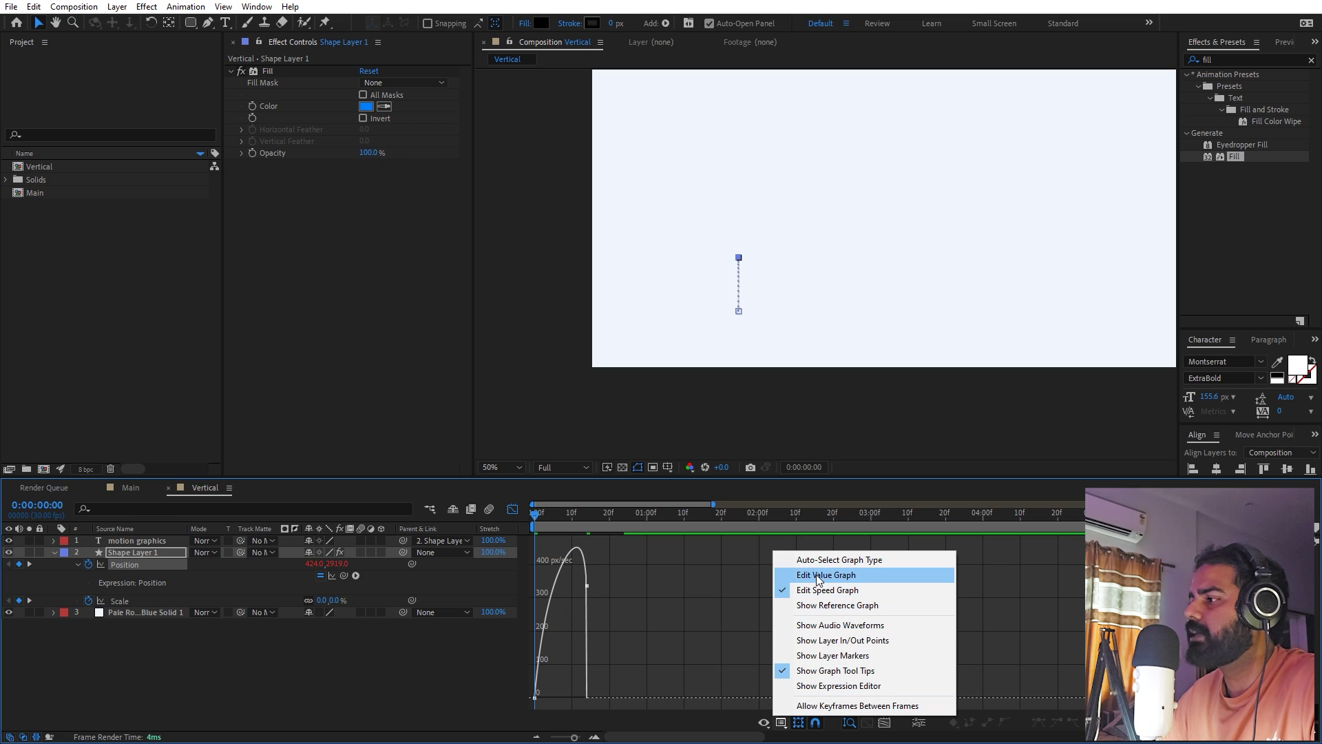
pyautogui.moveTo(549, 680); pyautogui.dragTo(517, 709)
pyautogui.moveTo(544, 699); pyautogui.dragTo(582, 699)
pyautogui.click(751, 631)
pyautogui.press('space')
pyautogui.press('space')
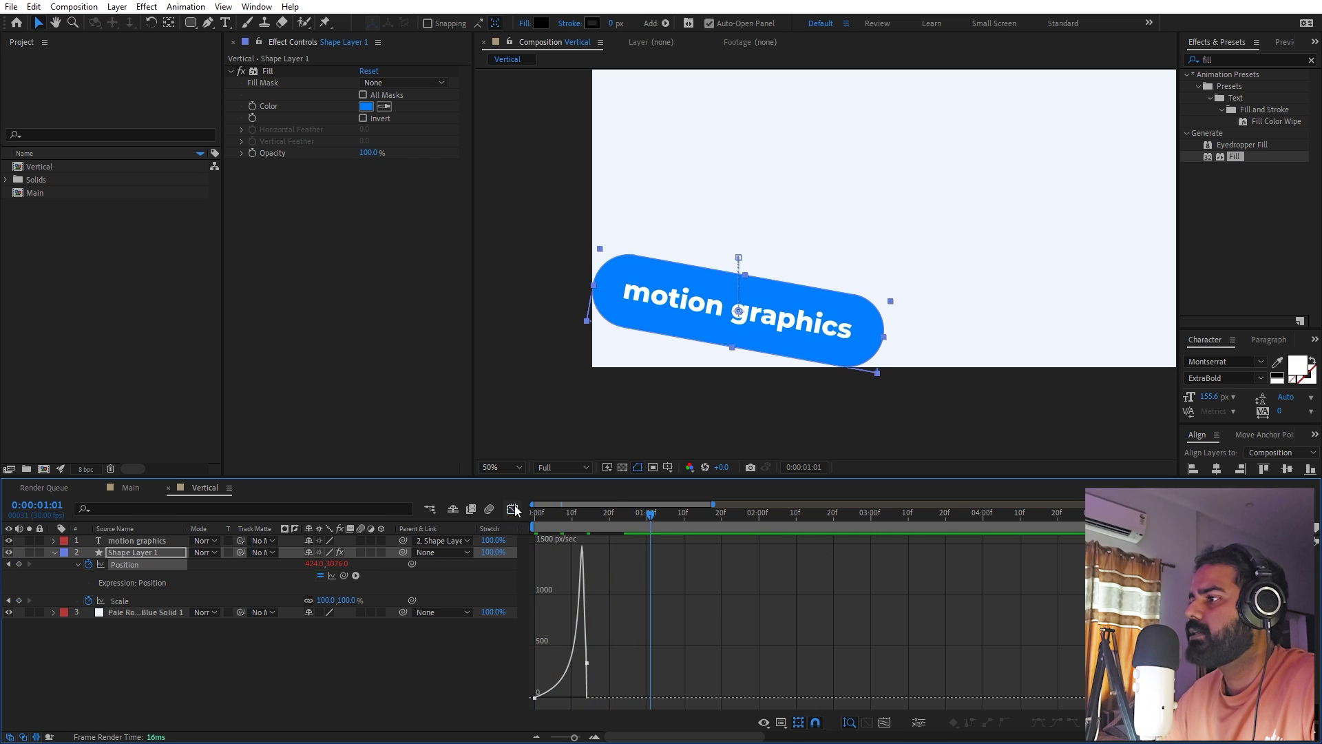
pyautogui.click(514, 506)
# Step: Ease both of the pill's scale keyframes in the speed graph so the speed peaks near the start, and preview it
pyautogui.press('Home')
pyautogui.moveTo(634, 601); pyautogui.dragTo(502, 598)
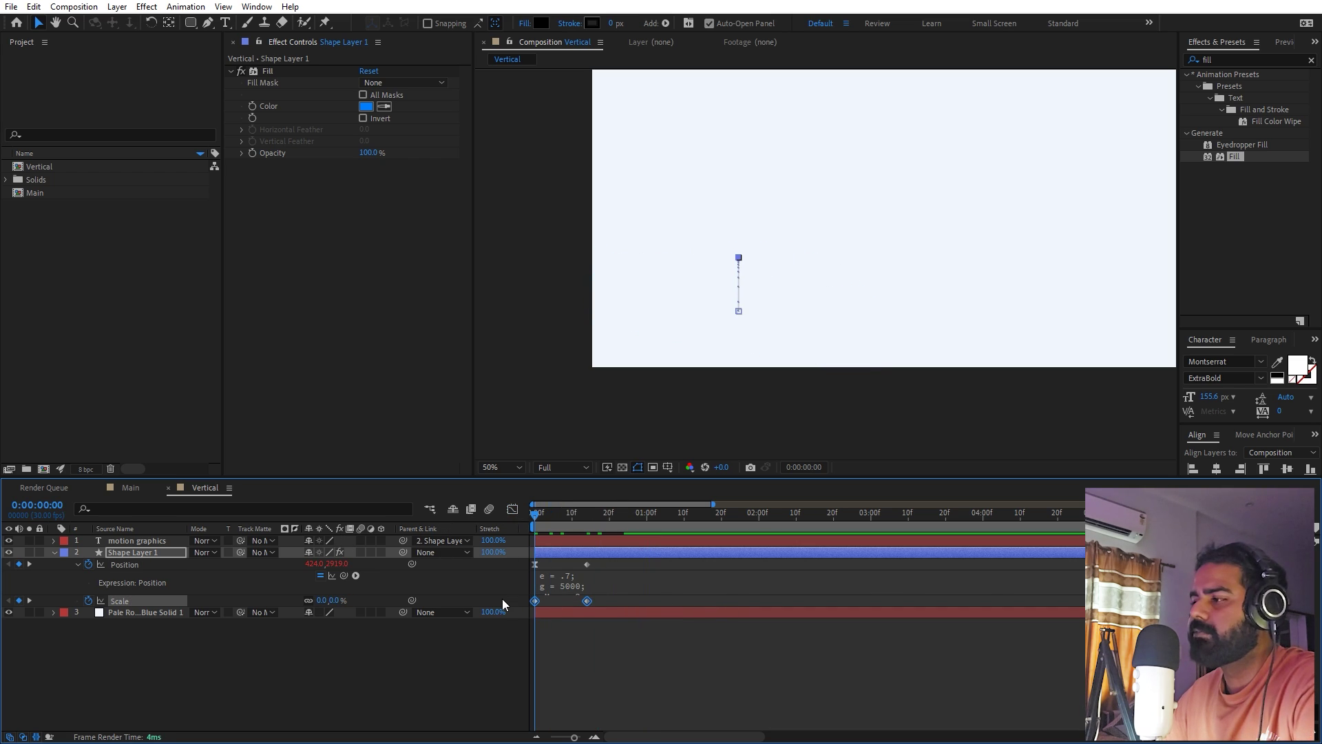
pyautogui.click(512, 509)
pyautogui.moveTo(647, 629); pyautogui.dragTo(547, 691)
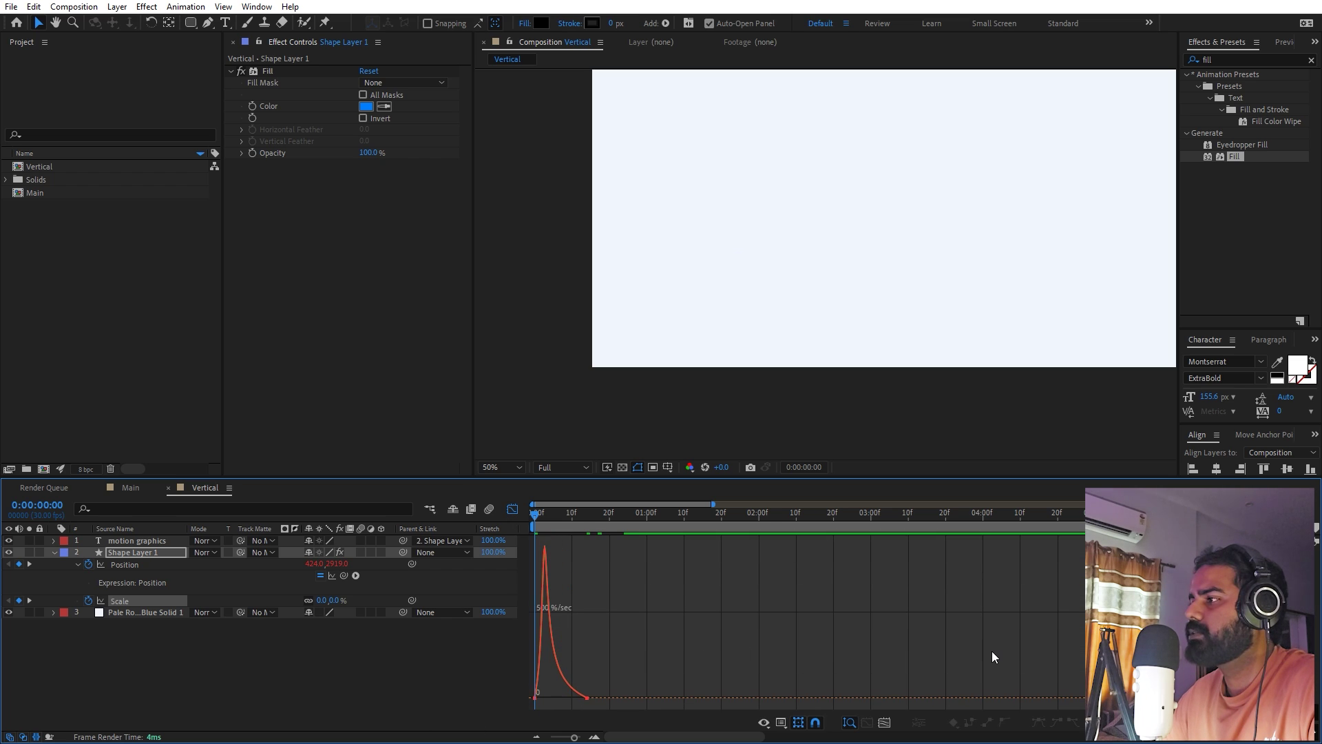
pyautogui.press('space')
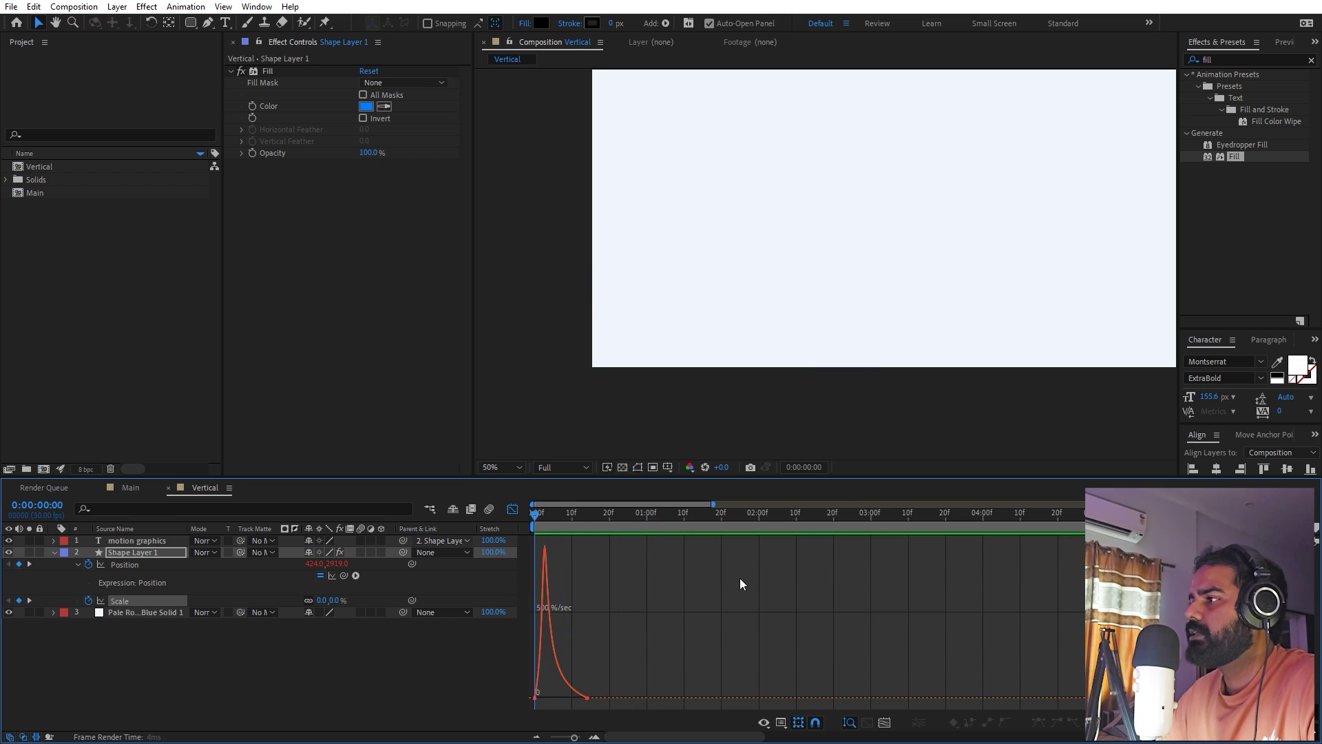
pyautogui.press('space')
pyautogui.click(512, 509)
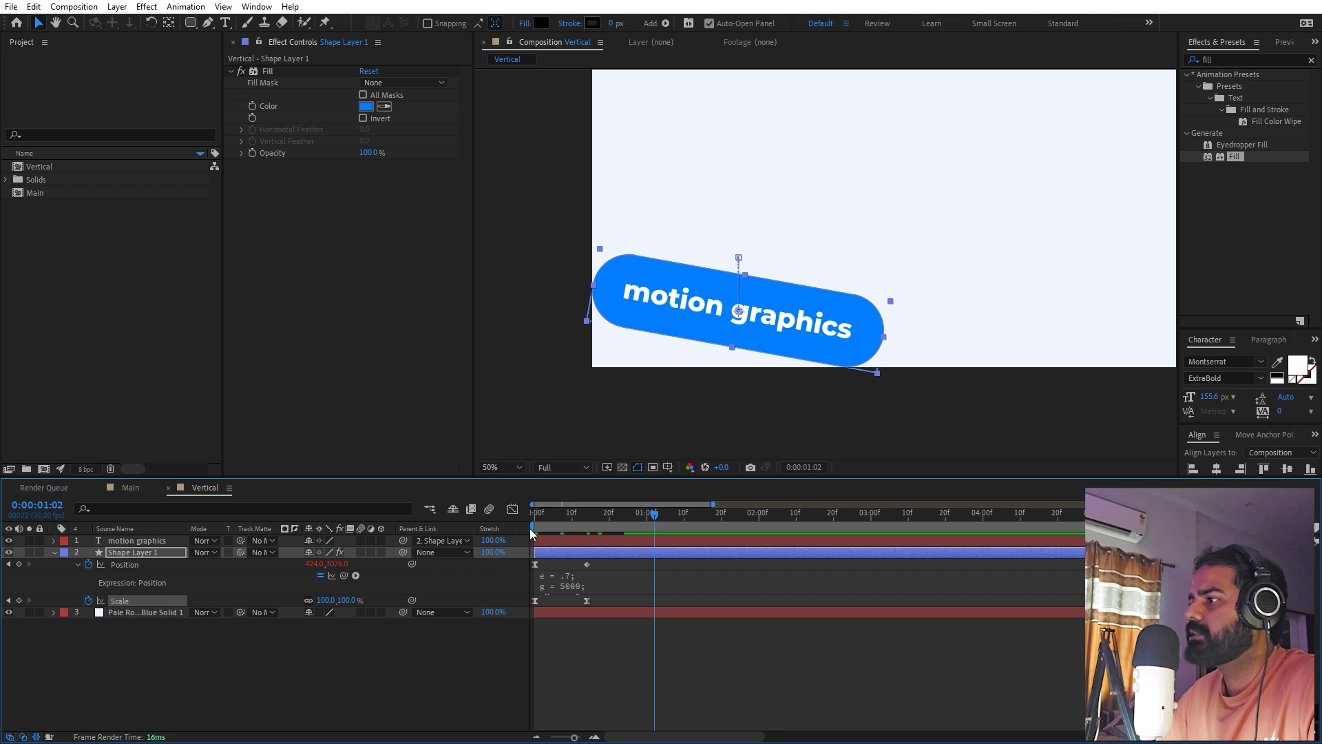
# Step: Move the pill's second position keyframe earlier, to about frame 6, and preview the faster bounce
pyautogui.click(545, 528)
pyautogui.press('space')
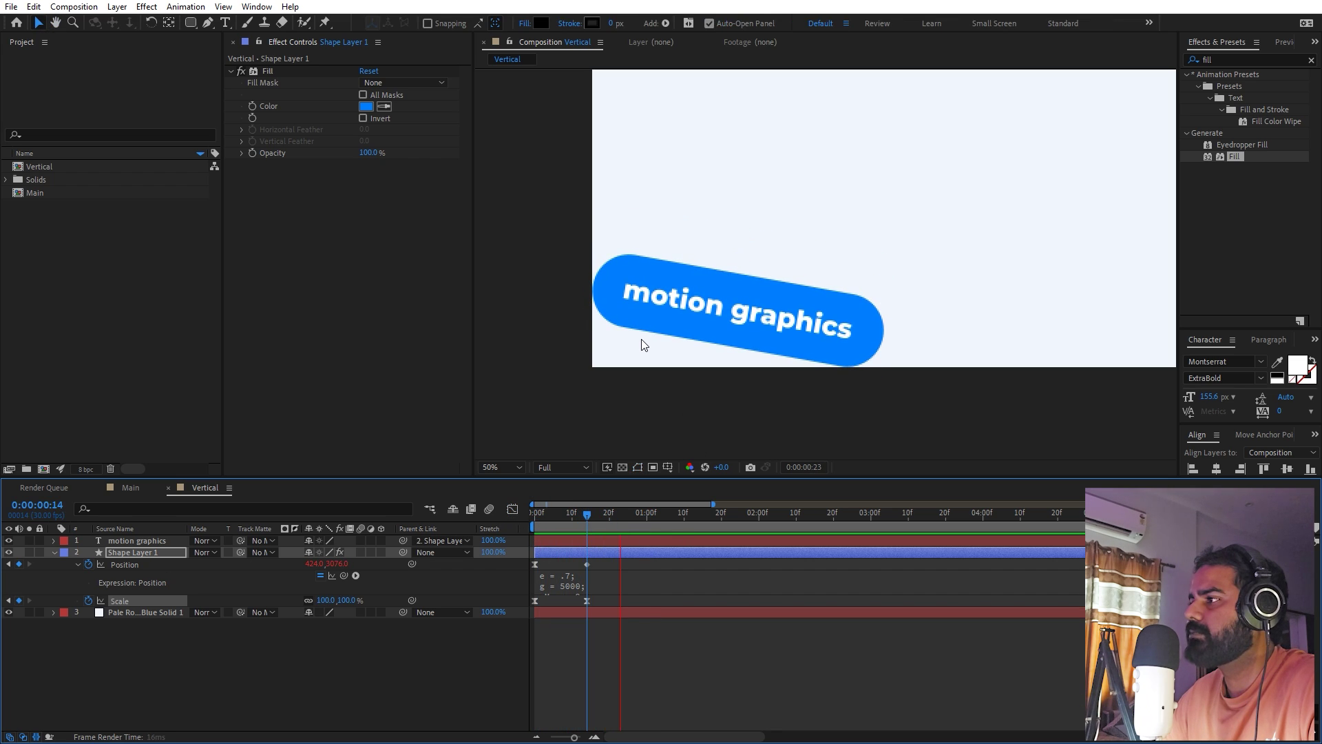
pyautogui.press('space')
pyautogui.moveTo(586, 564); pyautogui.dragTo(558, 564)
pyautogui.press('space')
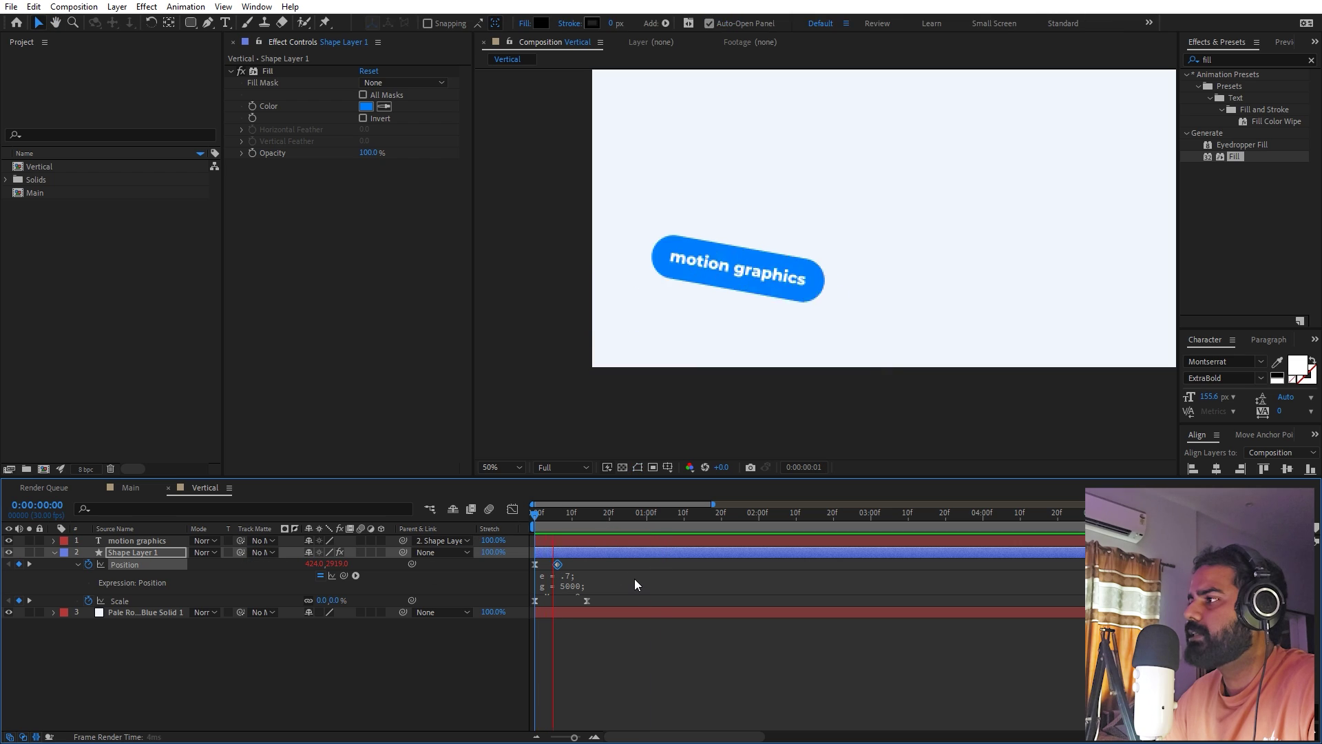
# Step: Move the pill's second position keyframe later, to frame 12, previewing the bounce timing
pyautogui.moveTo(558, 564); pyautogui.dragTo(576, 564)
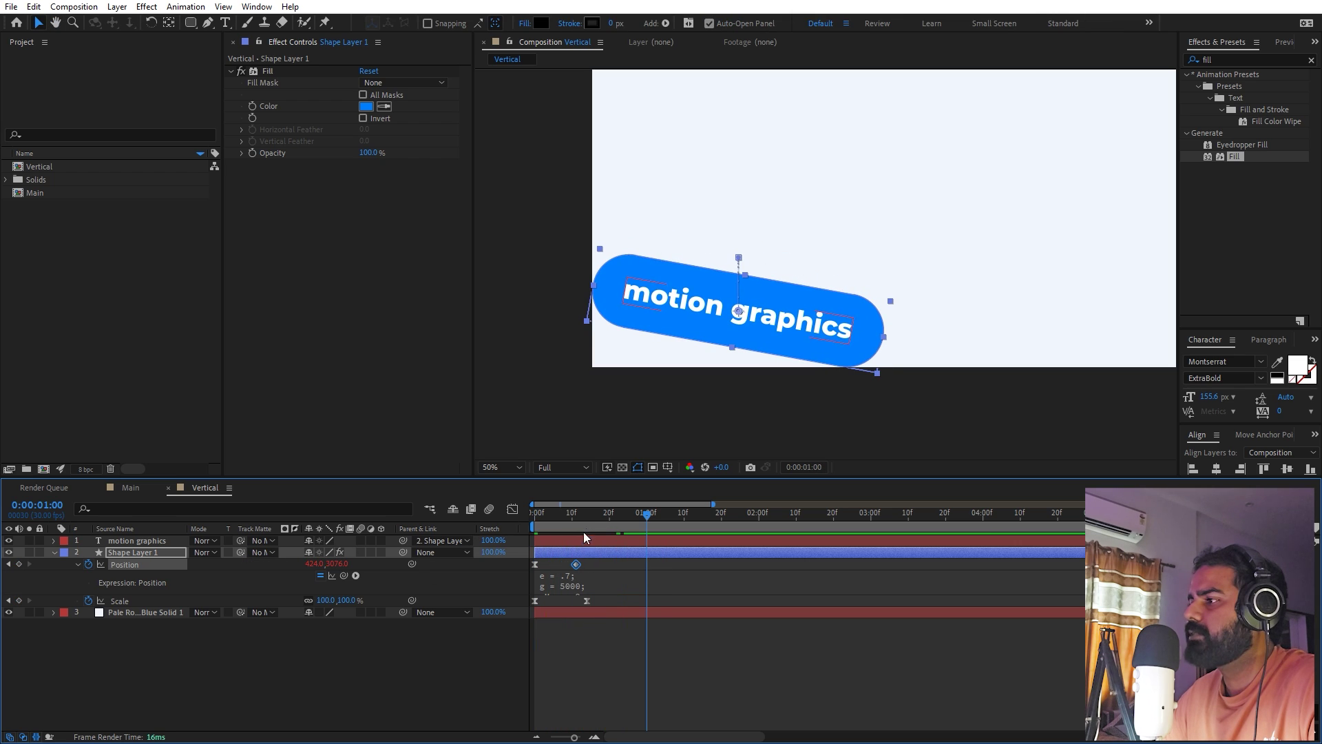
pyautogui.press('space')
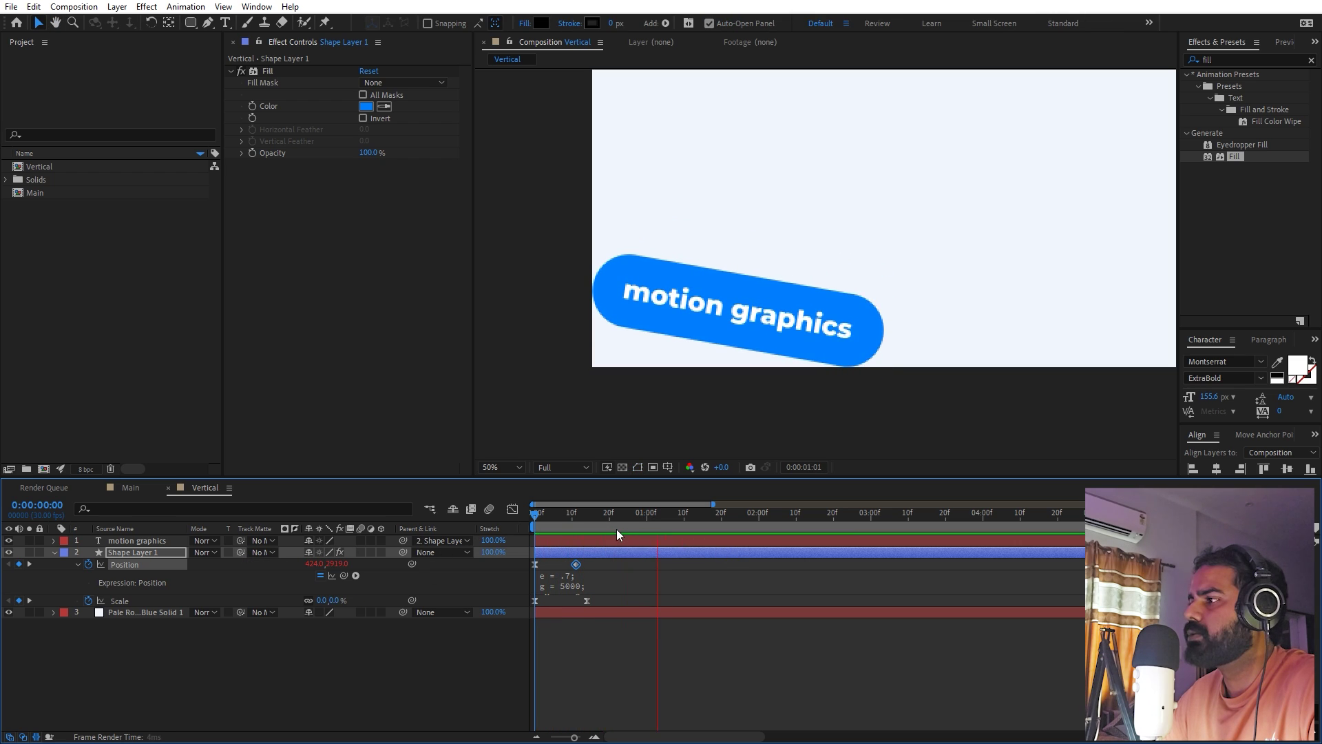
pyautogui.press('space')
pyautogui.moveTo(577, 563); pyautogui.dragTo(580, 562)
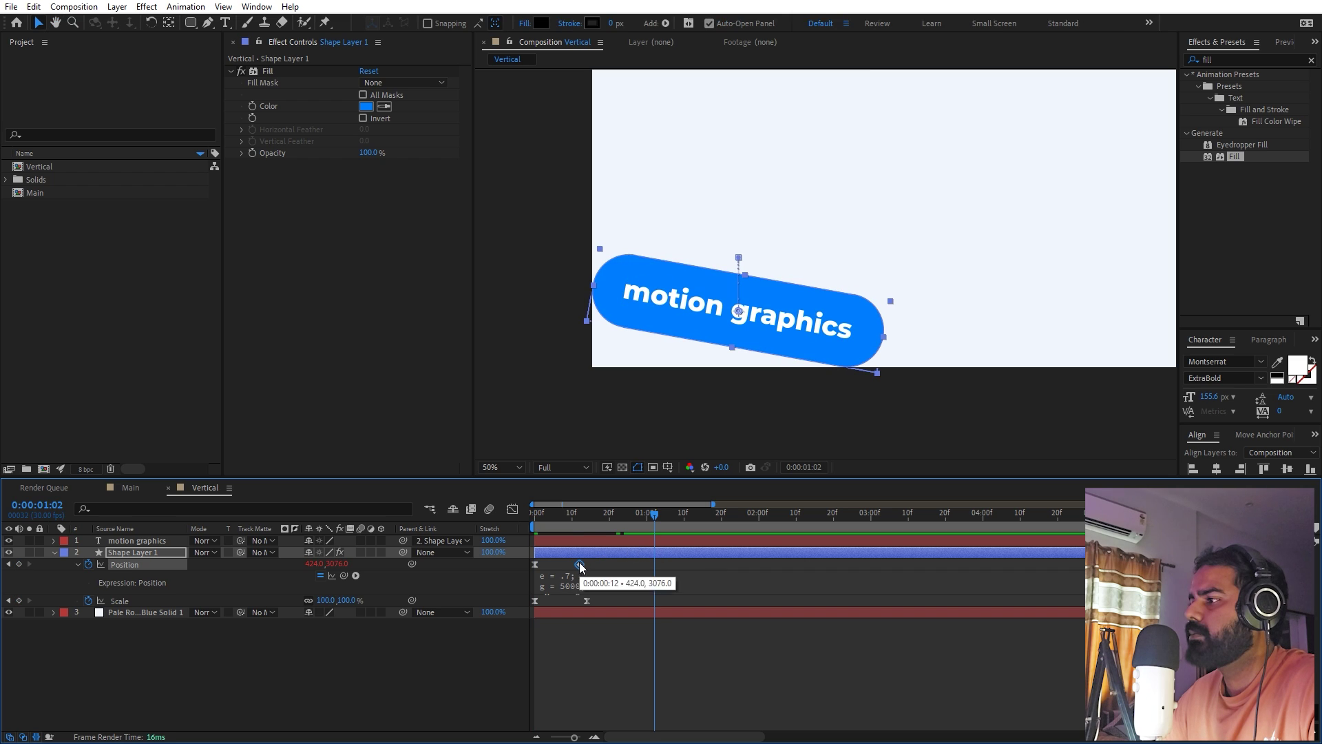
pyautogui.press('space')
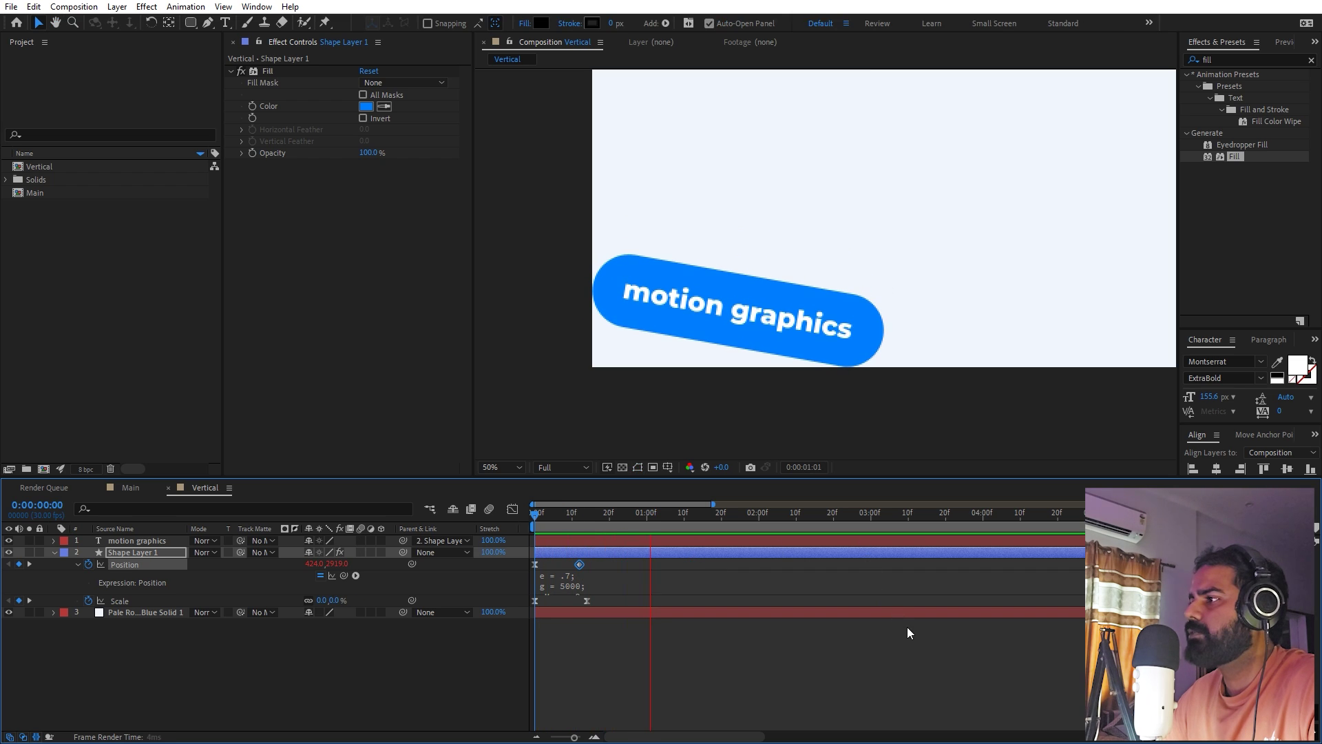
pyautogui.press('space')
pyautogui.click(618, 422)
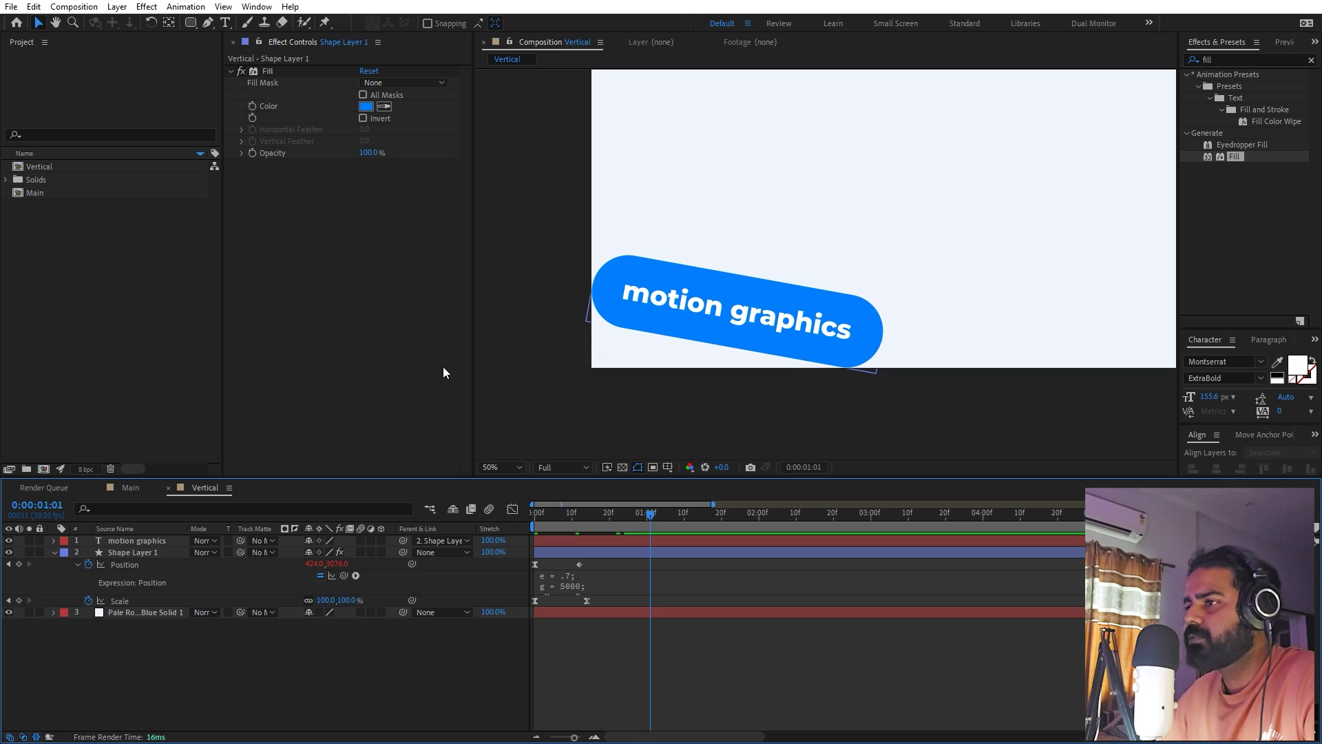
# Step: Duplicate the text and shape layers of the pill together and stack the copies above the original pair
pyautogui.click(142, 552)
pyautogui.keyDown('shift'); pyautogui.click(143, 540); pyautogui.keyUp('shift')
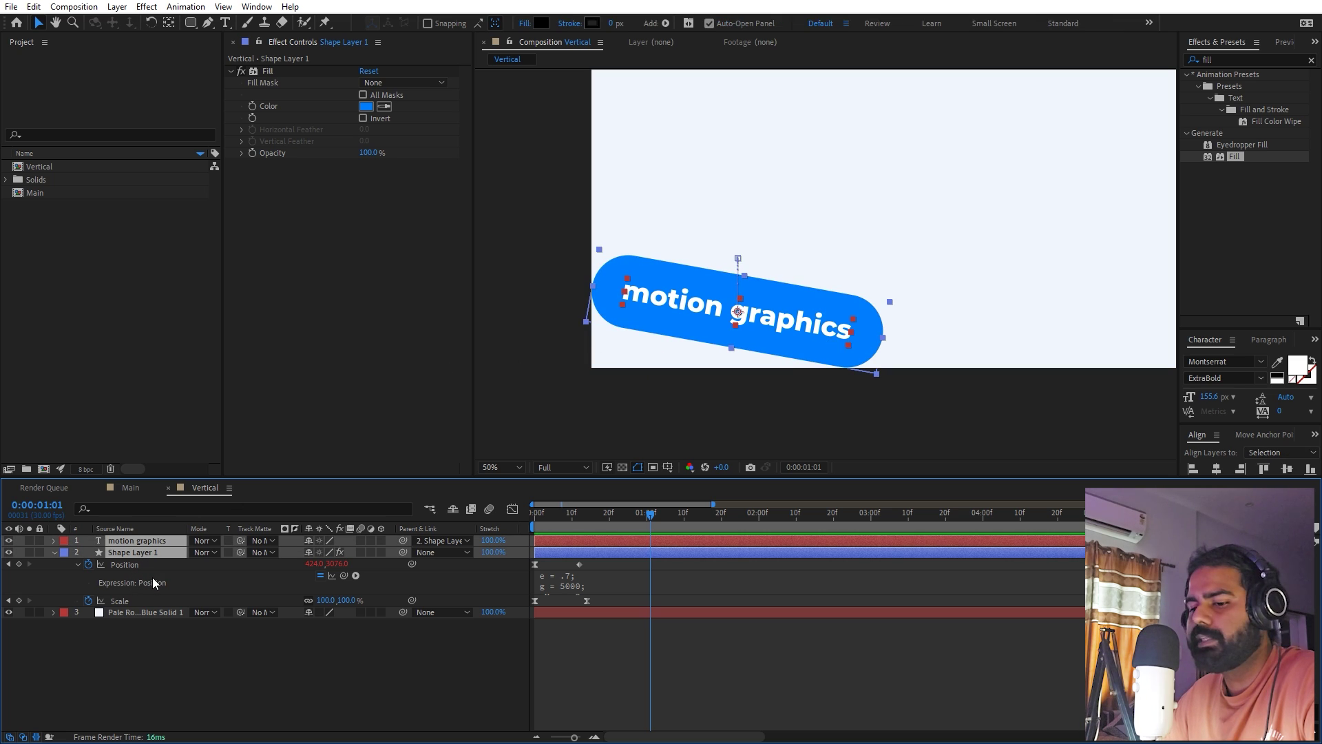
pyautogui.hotkey('ctrl', 'd')
pyautogui.moveTo(121, 567); pyautogui.dragTo(123, 548)
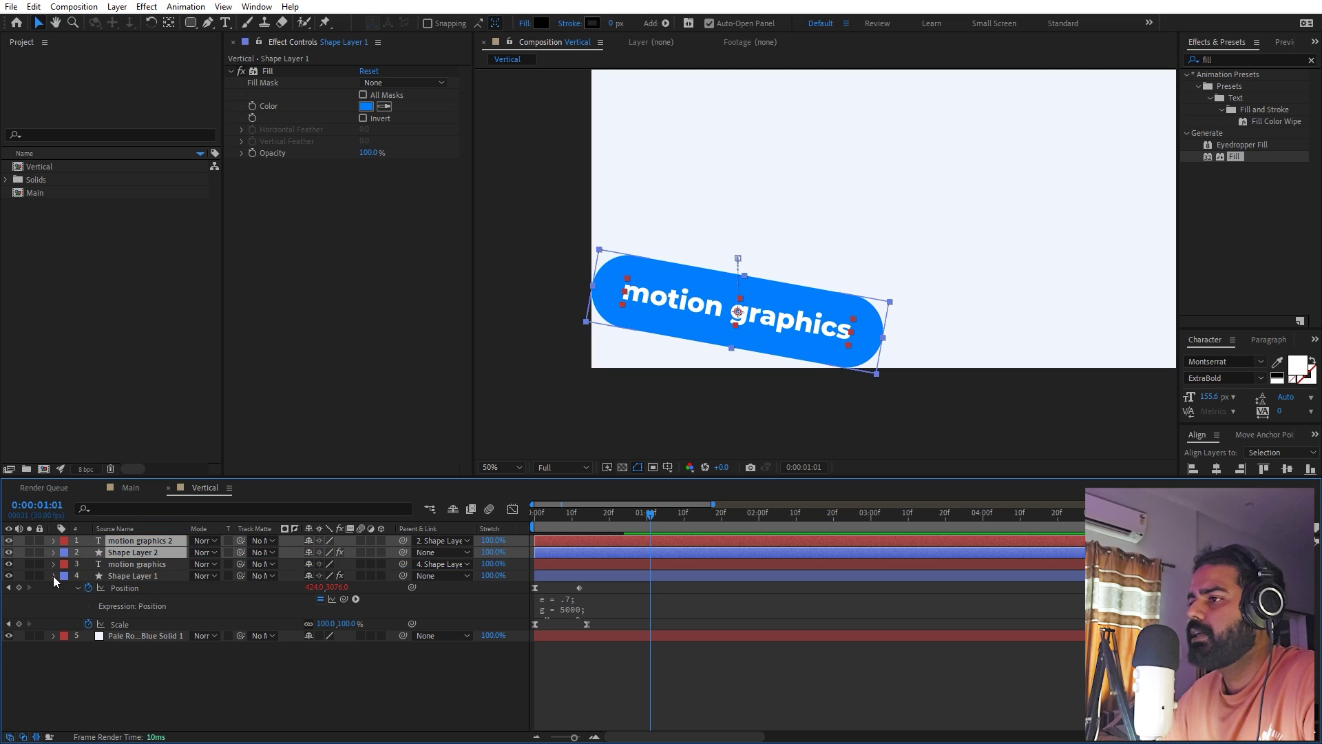
pyautogui.click(53, 575)
pyautogui.click(130, 564)
pyautogui.click(140, 542)
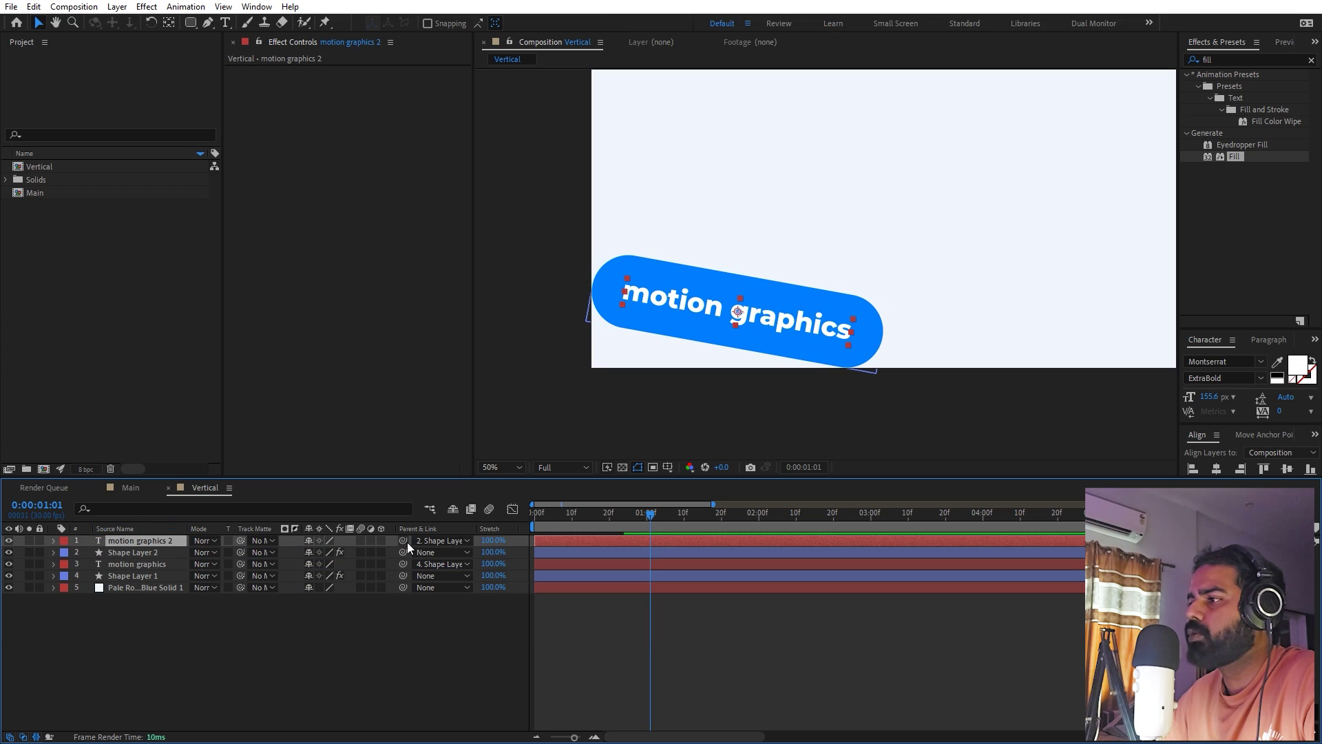
# Step: Select both of Shape Layer 2's position keyframes at frame 12 and move the duplicate pill to the right, to about 1404, 2868
pyautogui.click(156, 550)
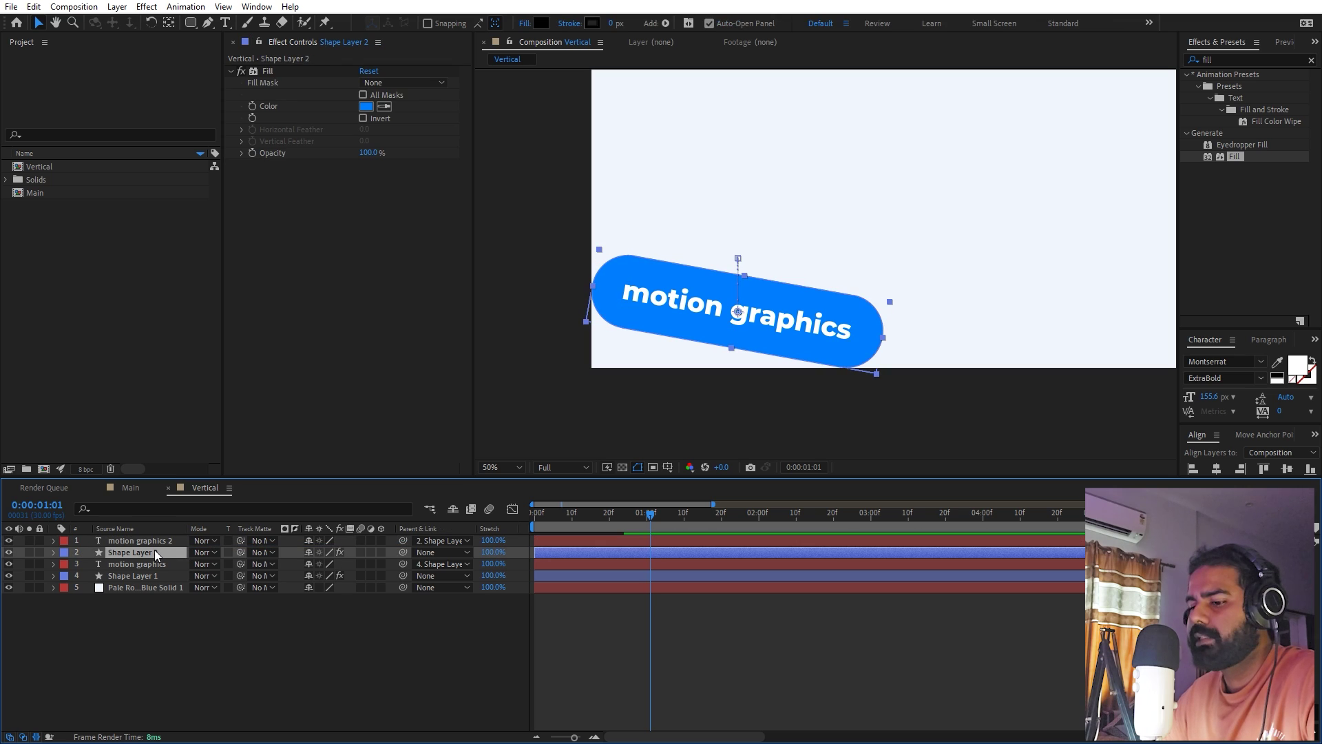
pyautogui.press('u')
pyautogui.moveTo(594, 520); pyautogui.dragTo(579, 519)
pyautogui.moveTo(602, 568); pyautogui.dragTo(500, 565)
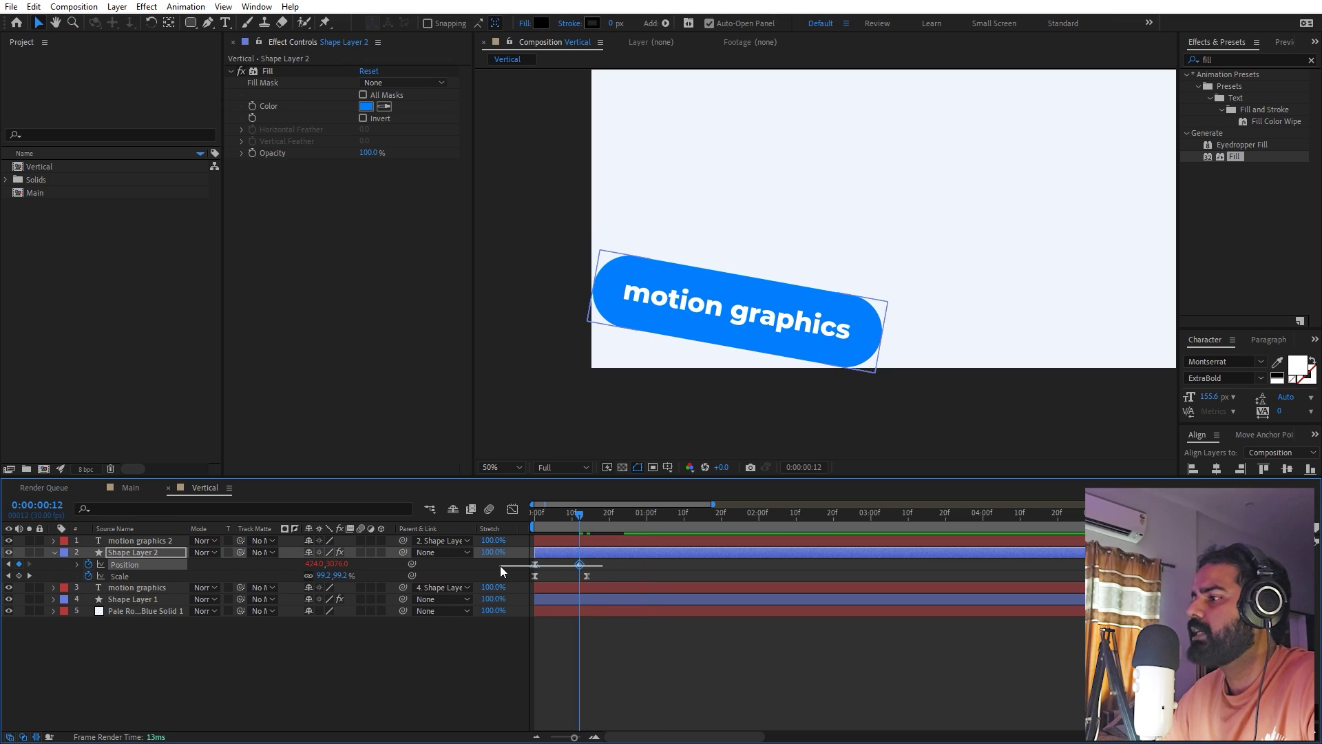
pyautogui.press(',')
pyautogui.moveTo(777, 299); pyautogui.dragTo(944, 268)
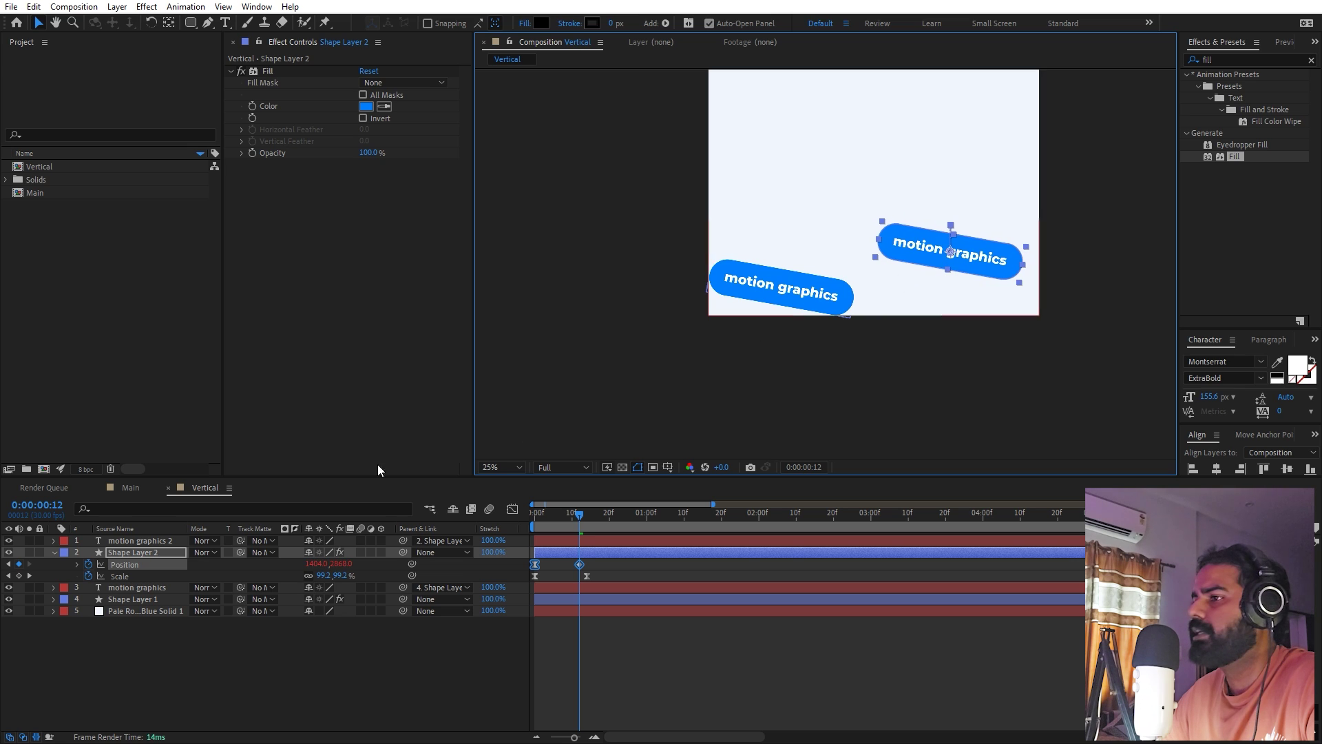
# Step: Rotate the duplicate pill to about -15.8° and lower its position keyframes to about 1404, 2996
pyautogui.press('r')
pyautogui.moveTo(321, 564); pyautogui.dragTo(309, 563)
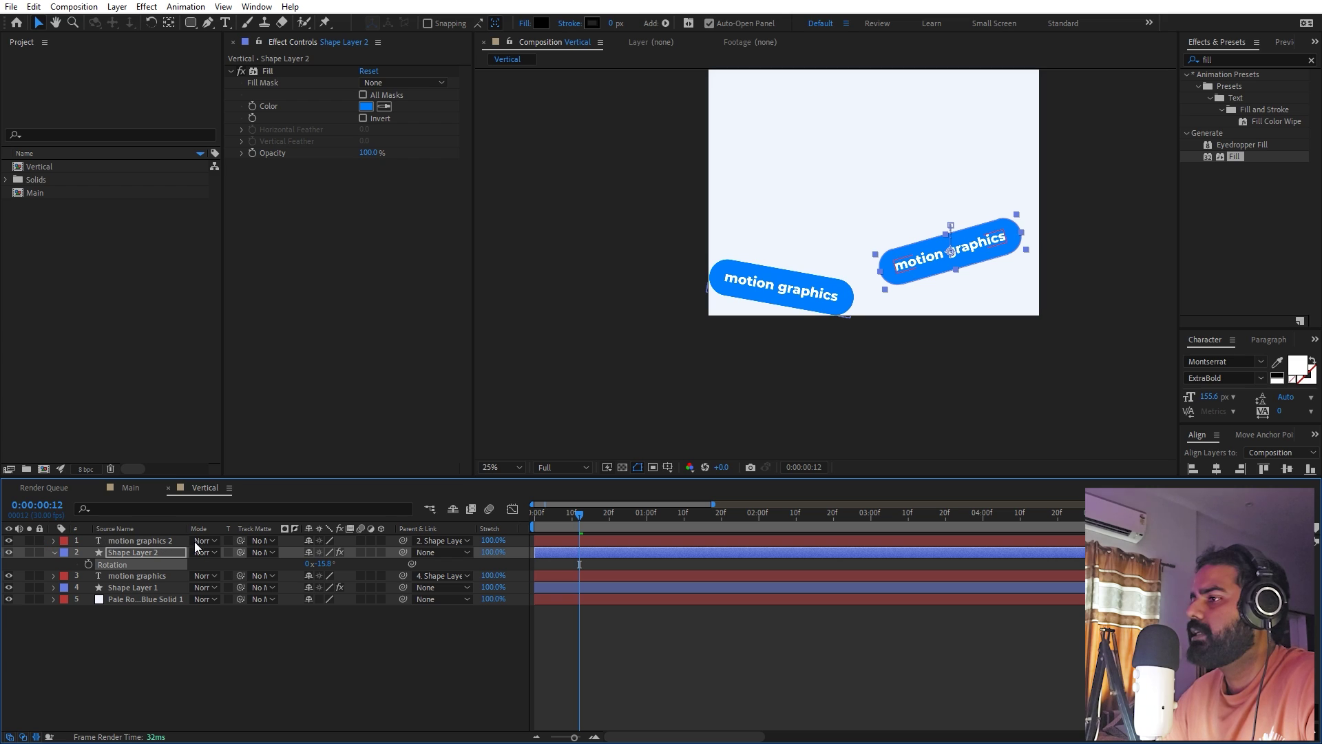
pyautogui.press('u')
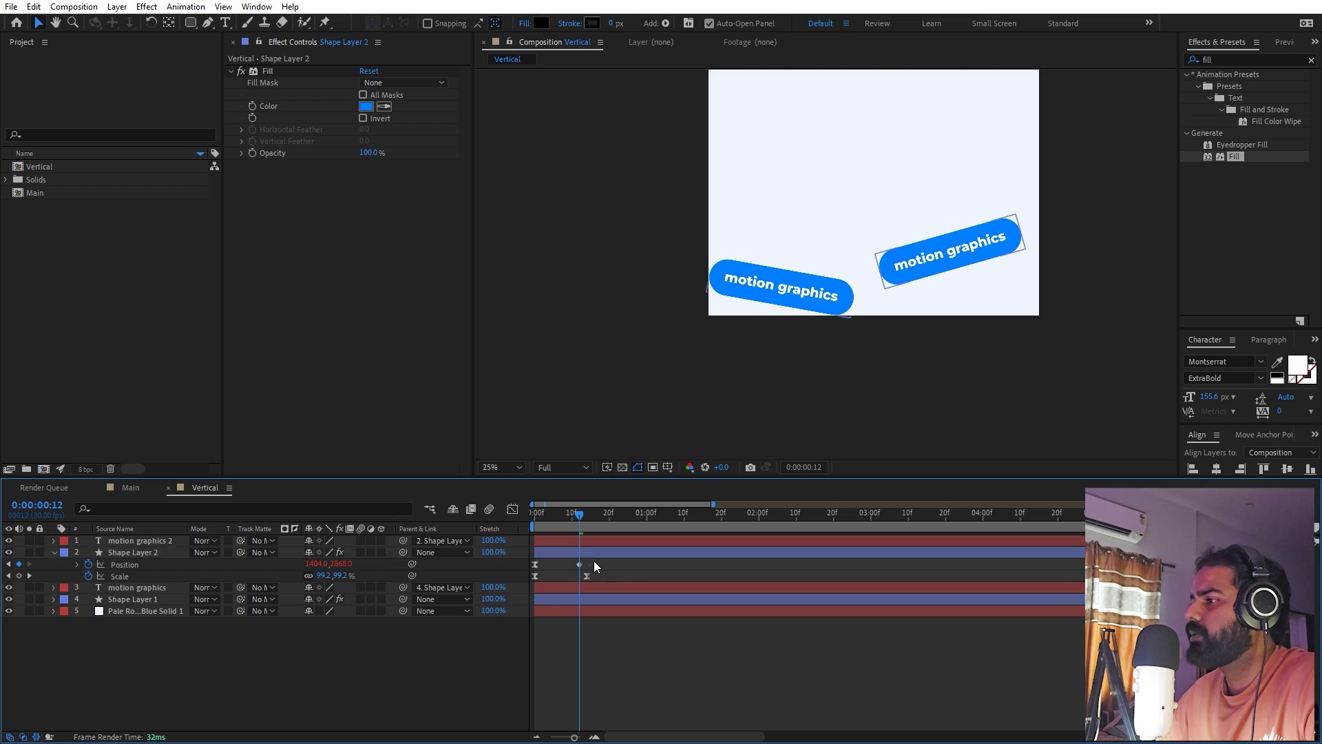
pyautogui.moveTo(970, 254); pyautogui.dragTo(962, 276)
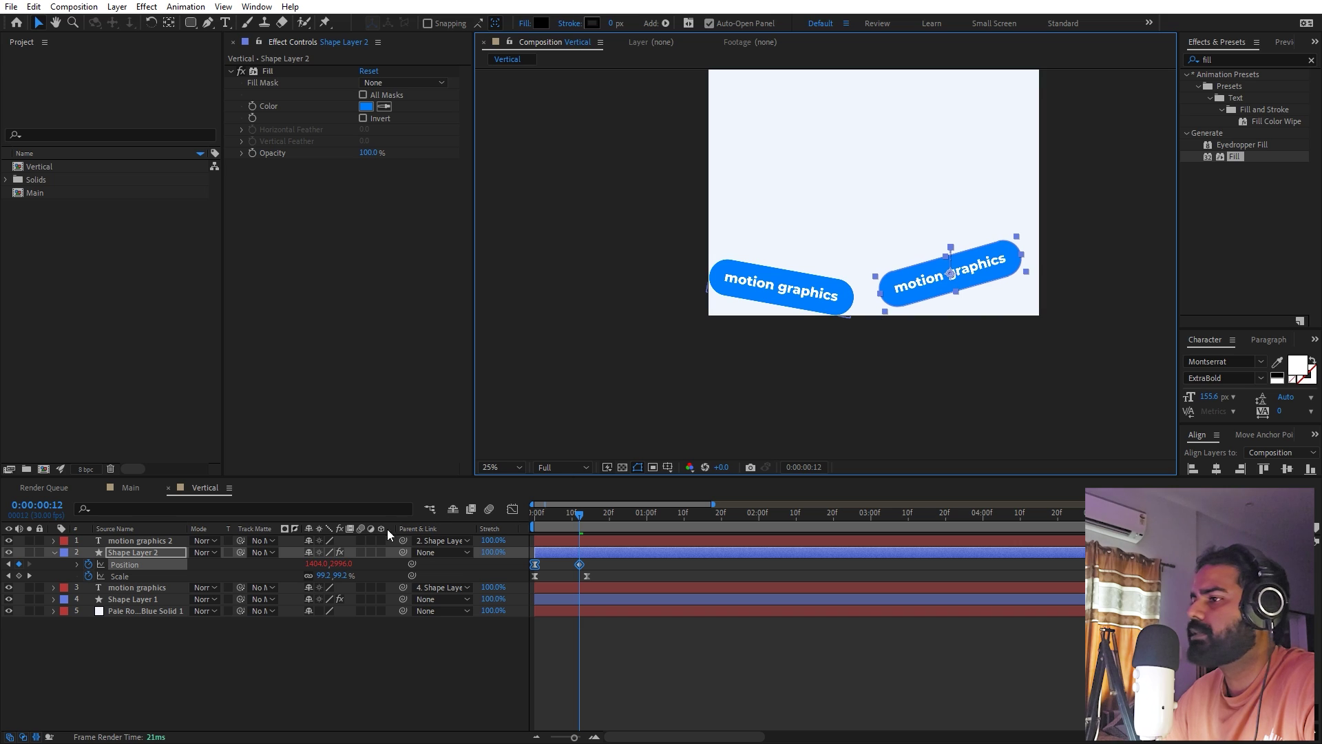
# Step: Find the duplicate pill's rectangle size property and widen it to 1107 while keeping the height at 212
pyautogui.click(150, 508)
pyautogui.write('s')
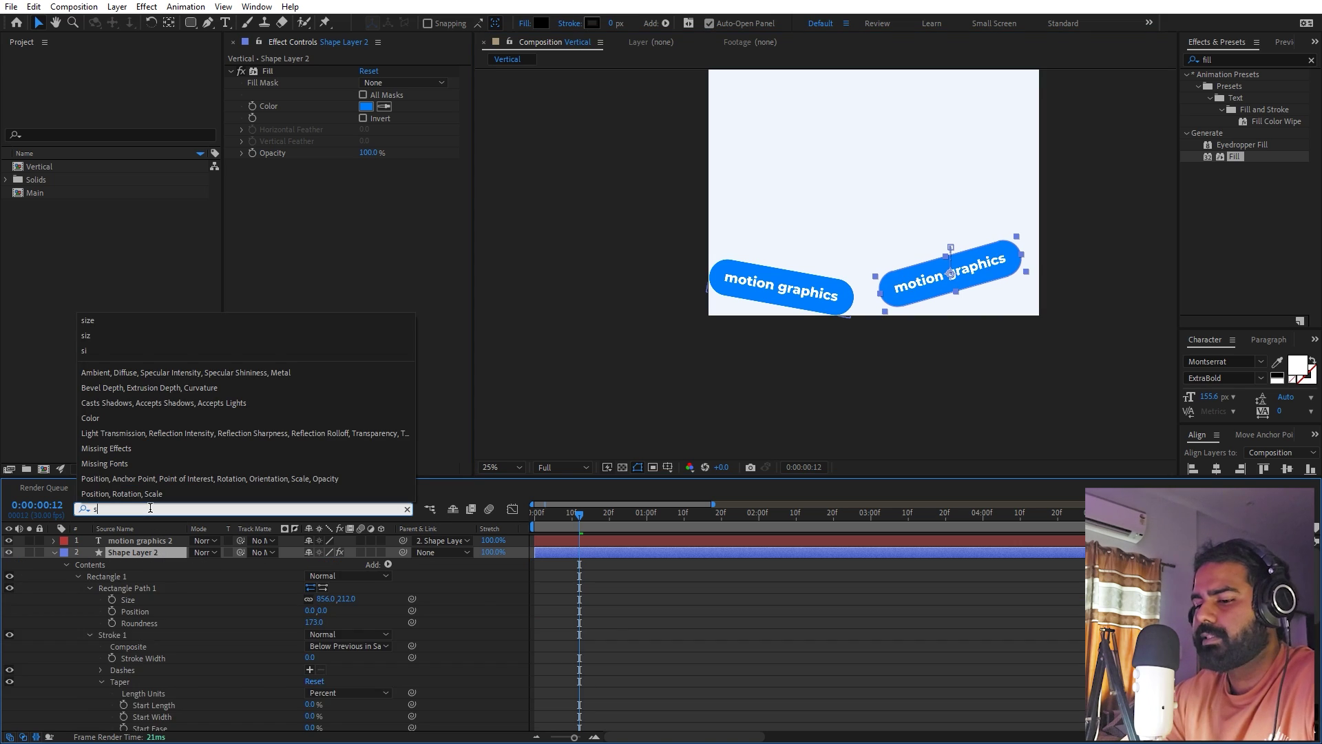
pyautogui.write('ize')
pyautogui.click(245, 589)
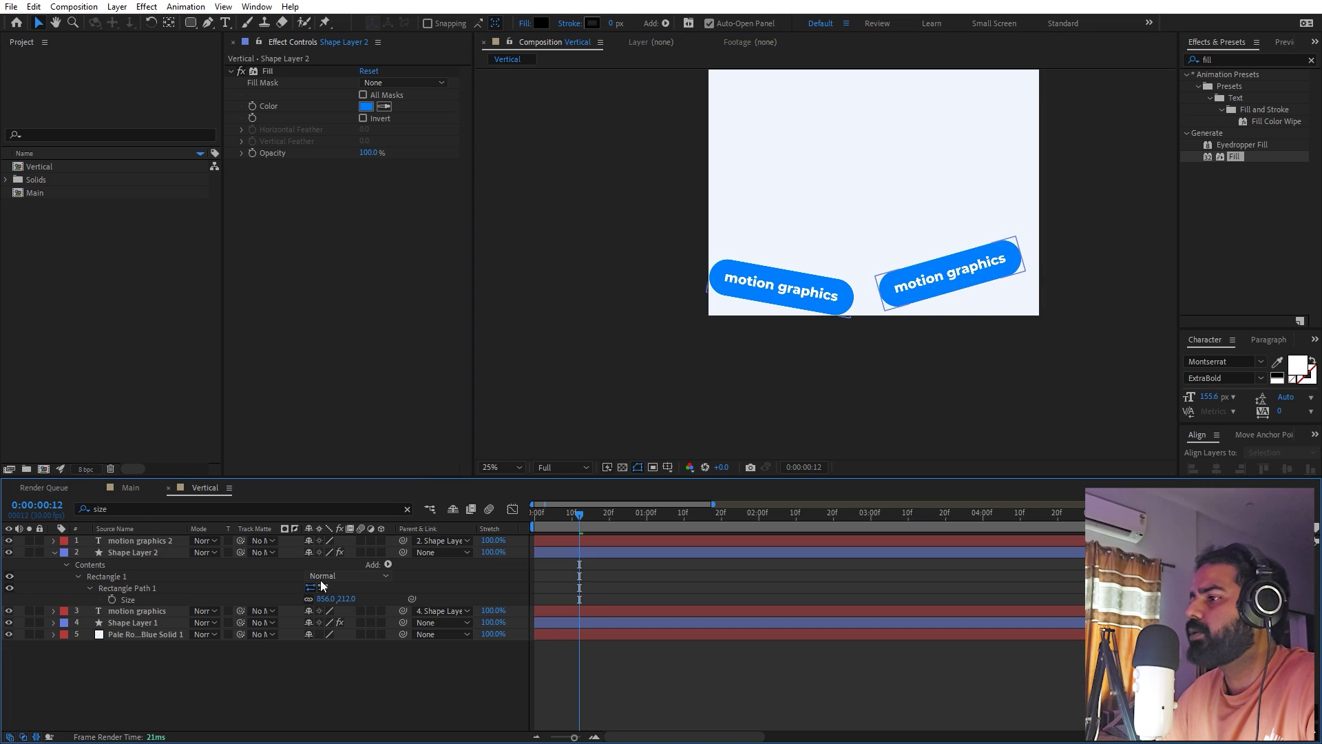
pyautogui.moveTo(323, 599); pyautogui.dragTo(481, 590)
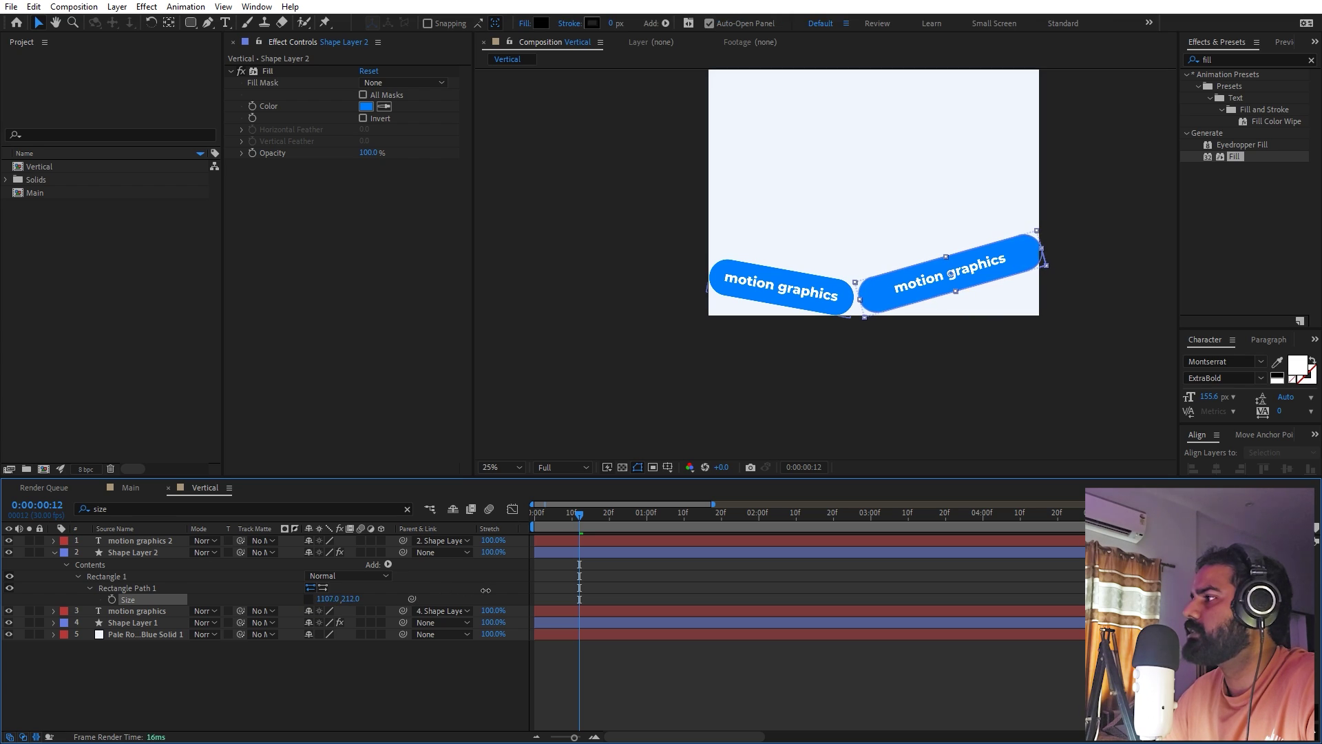
# Step: Shift both position keyframes of the widened pill to about 1380, 3012, so it touches the first pill
pyautogui.click(654, 551)
pyautogui.press('u')
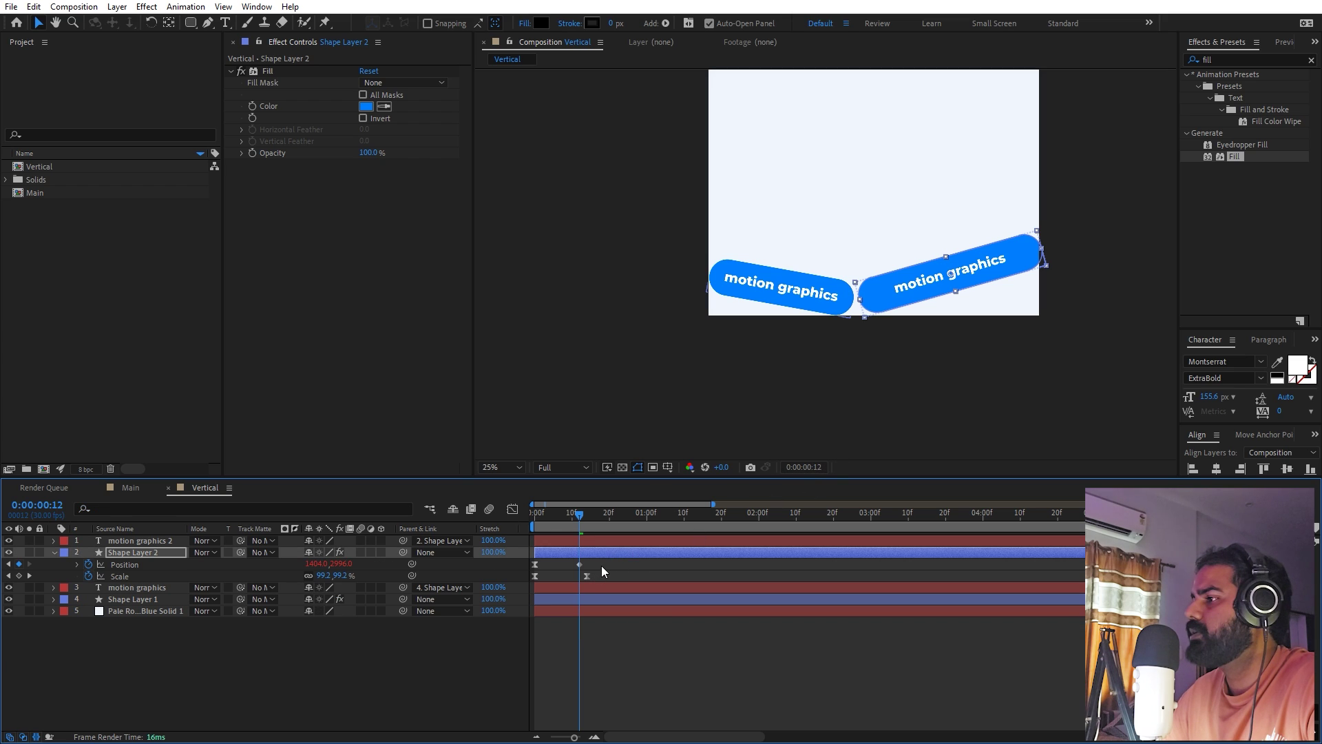
pyautogui.moveTo(602, 571); pyautogui.dragTo(506, 559)
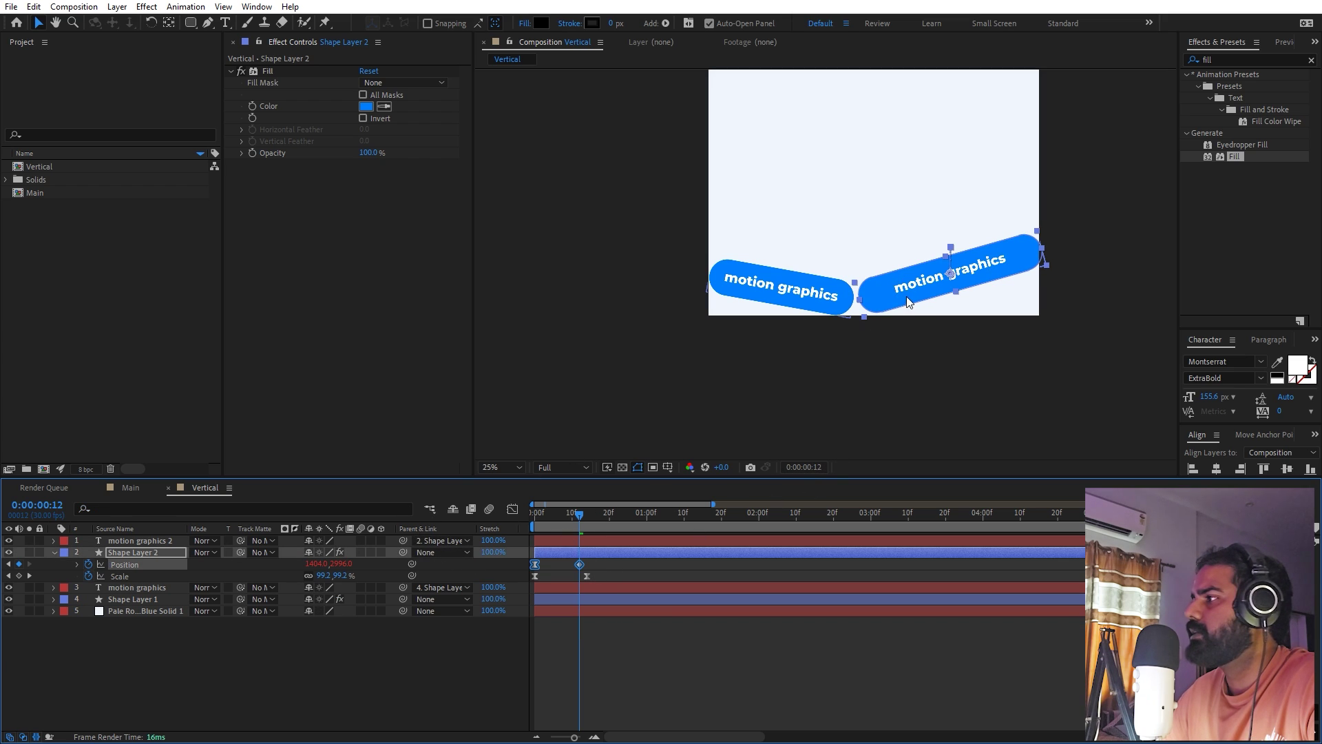
pyautogui.moveTo(952, 278); pyautogui.dragTo(946, 277)
pyautogui.click(606, 552)
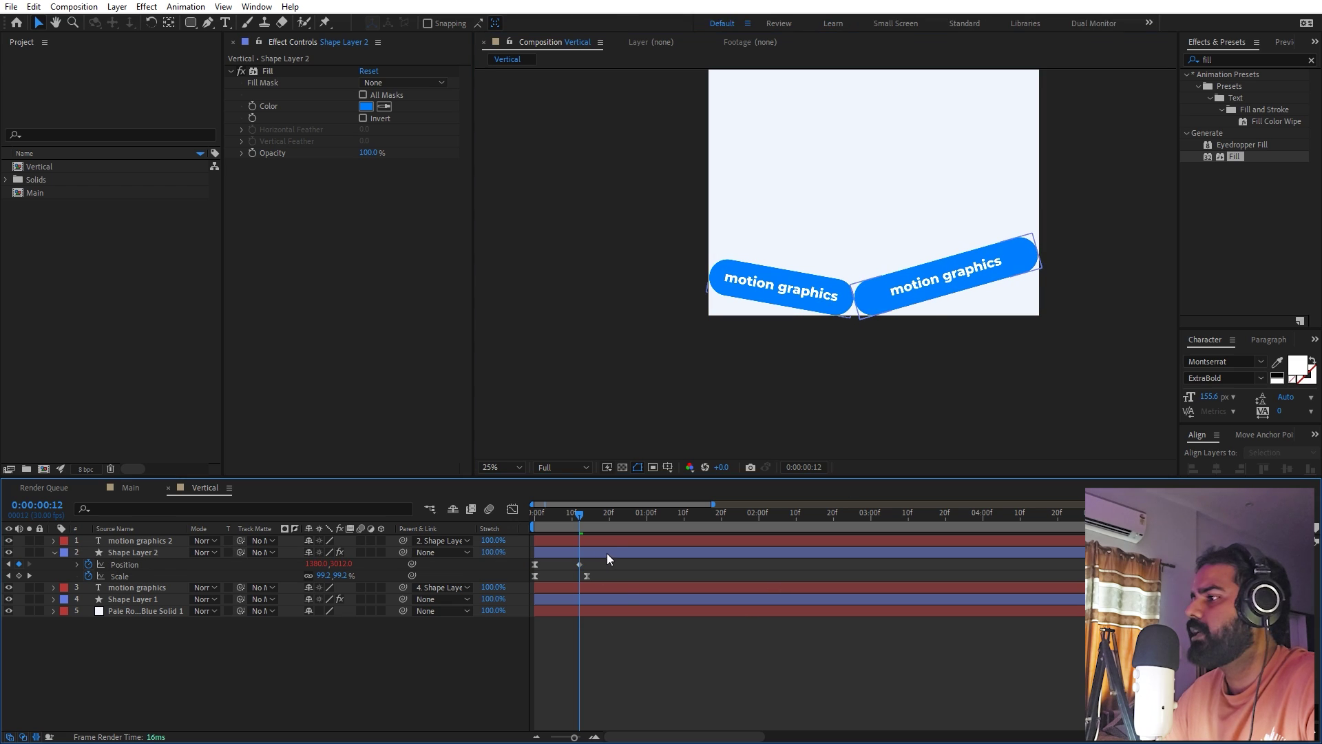
# Step: Change the Fill effect color of the second pill to dark blue
pyautogui.click(366, 106)
pyautogui.moveTo(370, 509); pyautogui.dragTo(372, 507)
pyautogui.press('Return')
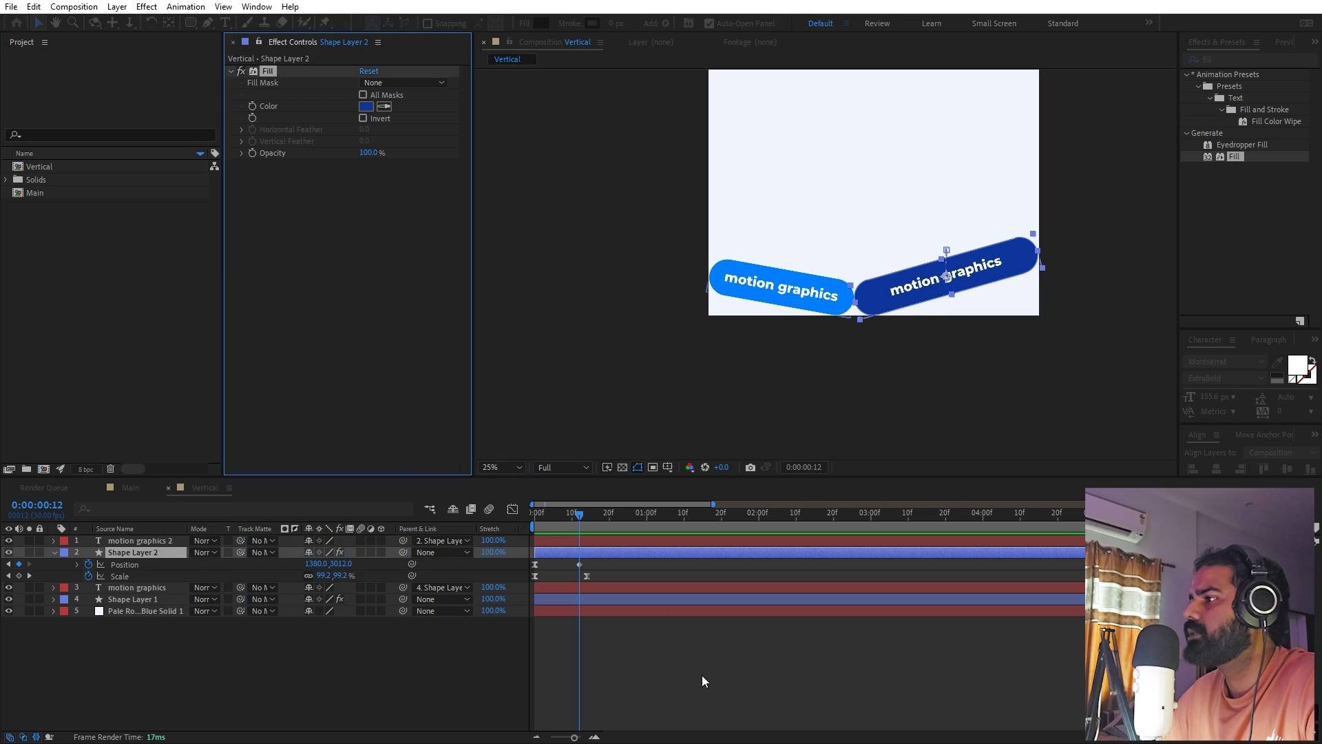
# Step: Replace the second pill's text with "no plugins used" and preview the animation from the start
pyautogui.doubleClick(656, 540)
pyautogui.write('no plugins used')
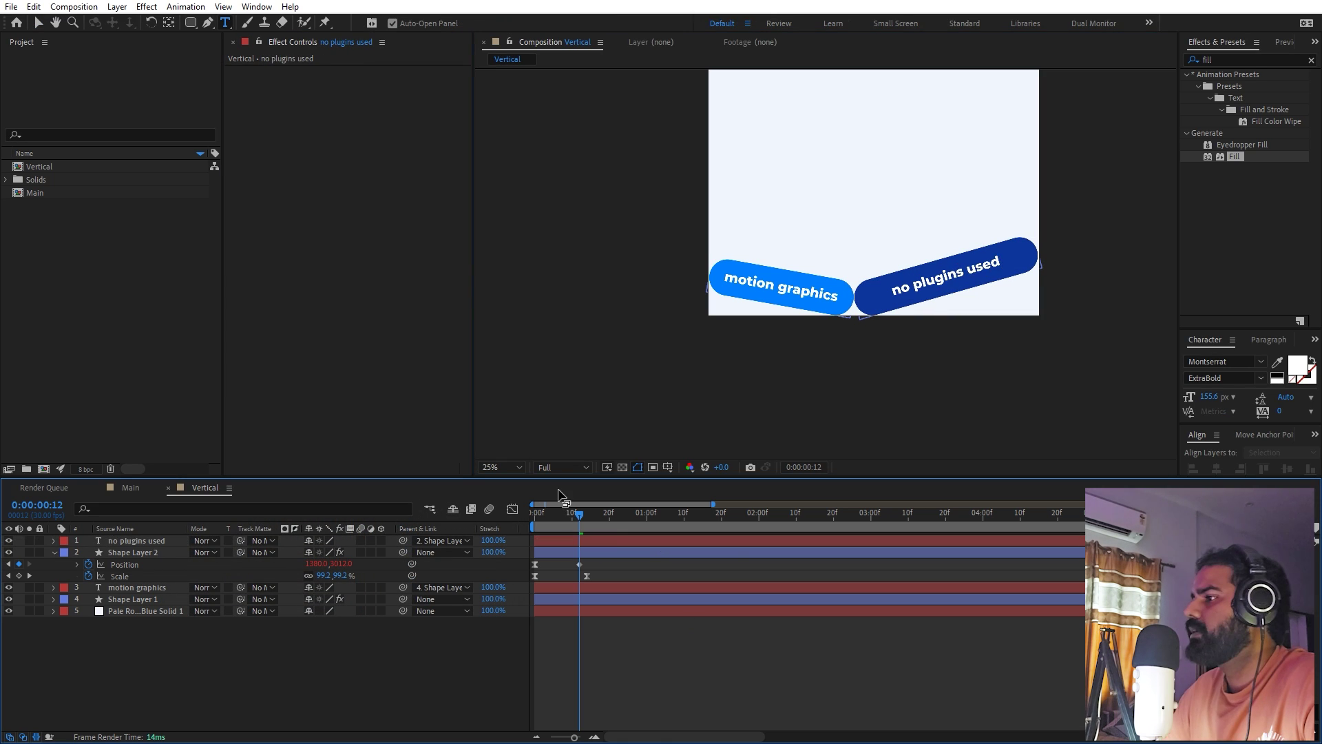
pyautogui.press('Home')
pyautogui.press('space')
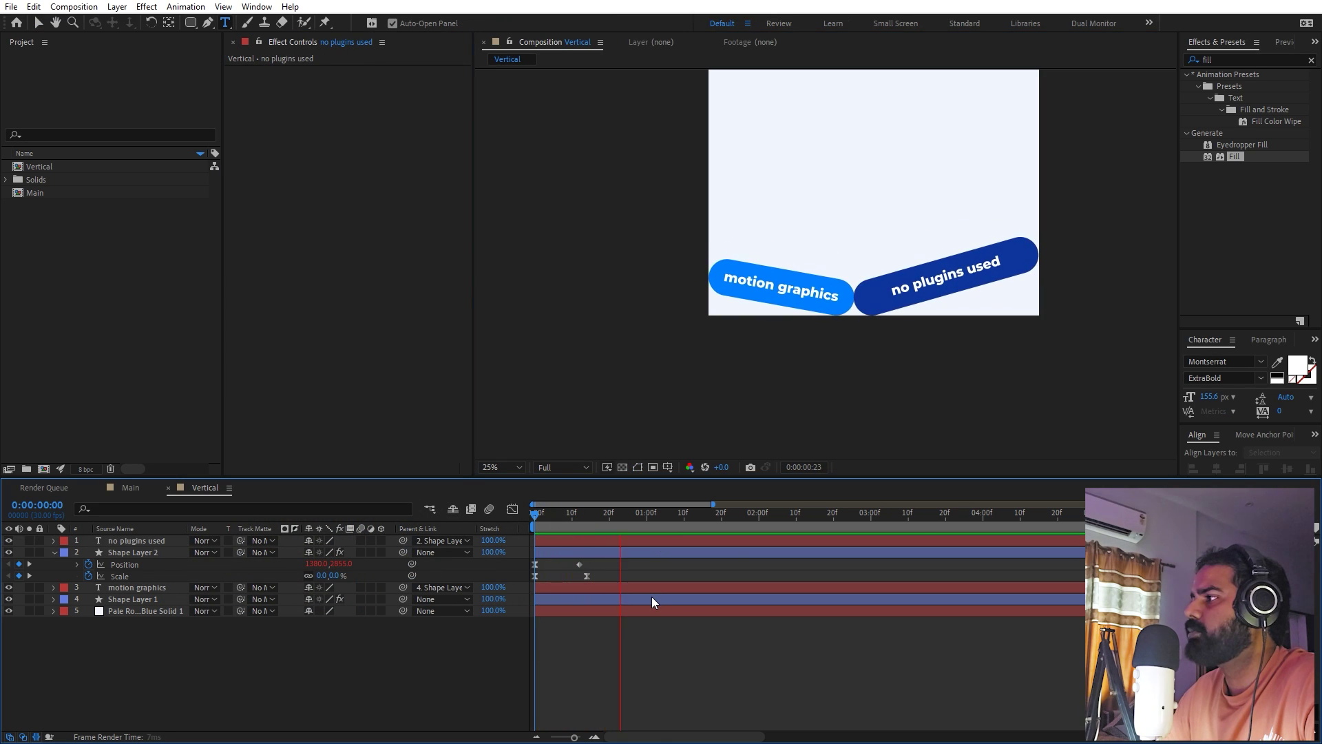
# Step: Offset the second pill's text and shape layers to start about 3 frames later, and preview the staggered bounce
pyautogui.moveTo(634, 515); pyautogui.dragTo(478, 525)
pyautogui.click(560, 551)
pyautogui.keyDown('shift'); pyautogui.click(549, 543); pyautogui.keyUp('shift')
pyautogui.press('space')
pyautogui.press('space')
pyautogui.press('space')
pyautogui.moveTo(624, 549); pyautogui.dragTo(598, 528)
pyautogui.press('space')
pyautogui.click(618, 566)
# Step: Set g to 10000 in the second pill's Position bounce expression and preview the quicker bounce
pyautogui.scroll(1, 829, 321)
pyautogui.scroll(2, 836, 324)
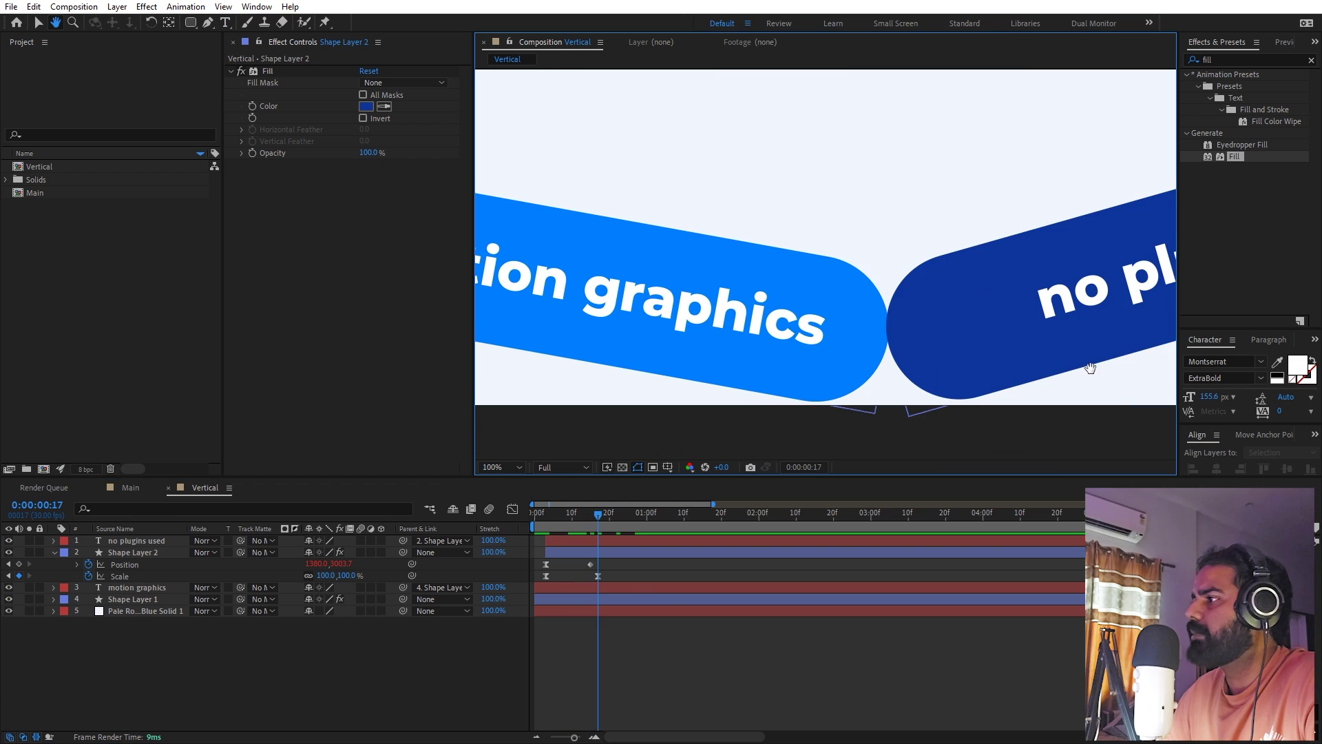
pyautogui.click(76, 565)
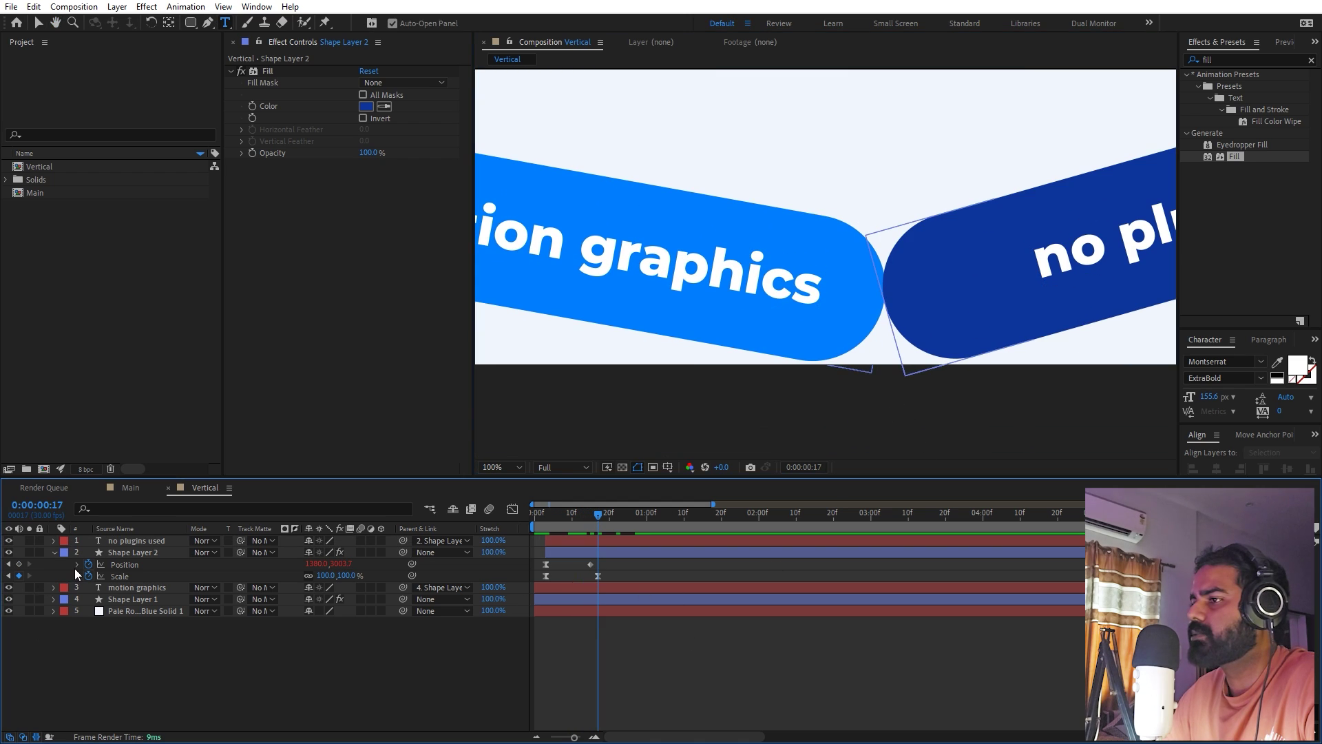
pyautogui.click(593, 575)
pyautogui.click(638, 601)
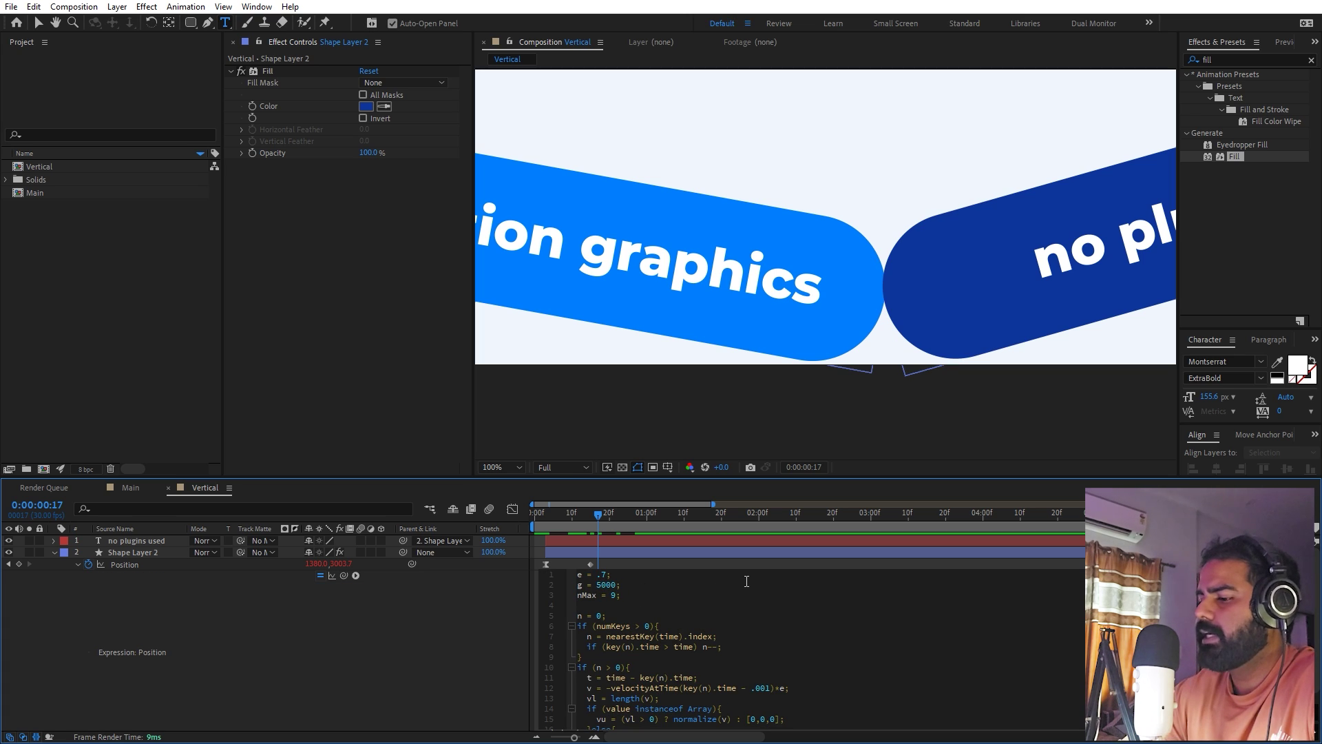
pyautogui.click(478, 642)
pyautogui.moveTo(600, 514); pyautogui.dragTo(390, 515)
pyautogui.scroll(-1, 937, 263)
pyautogui.press('space')
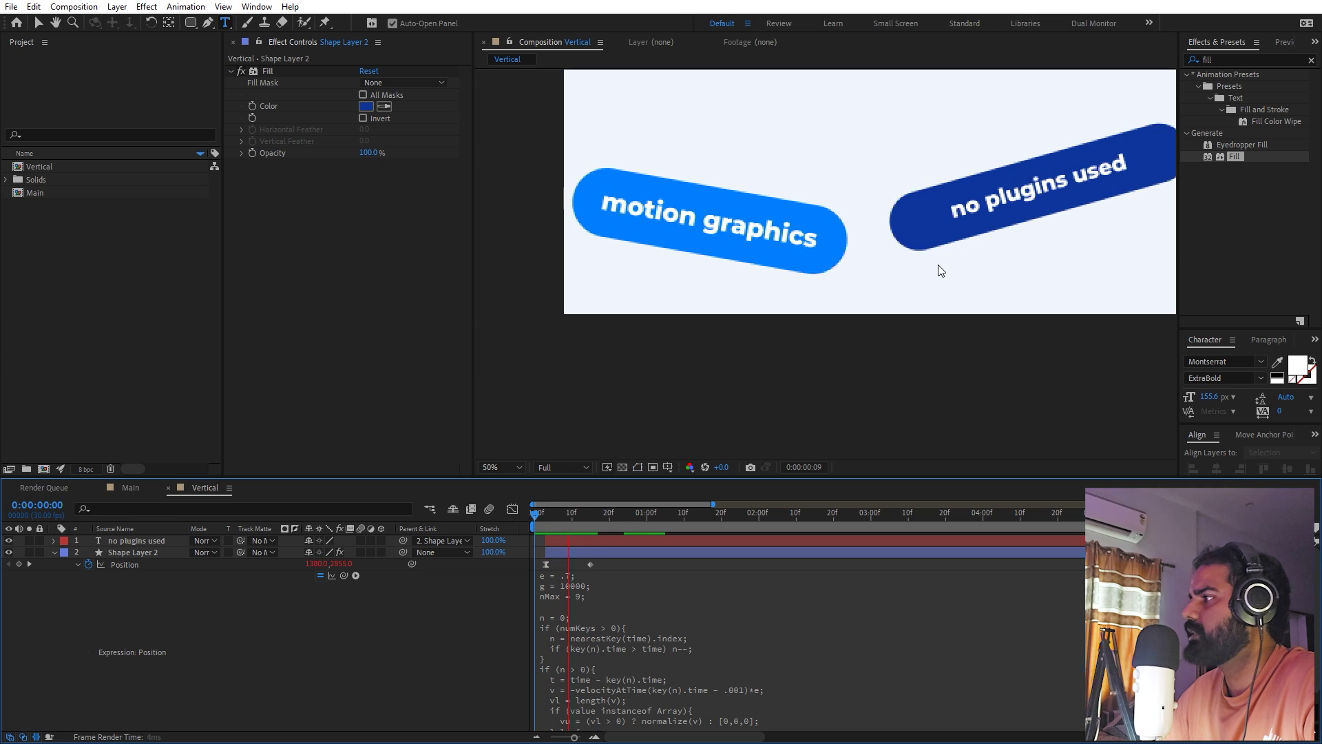
pyautogui.click(580, 527)
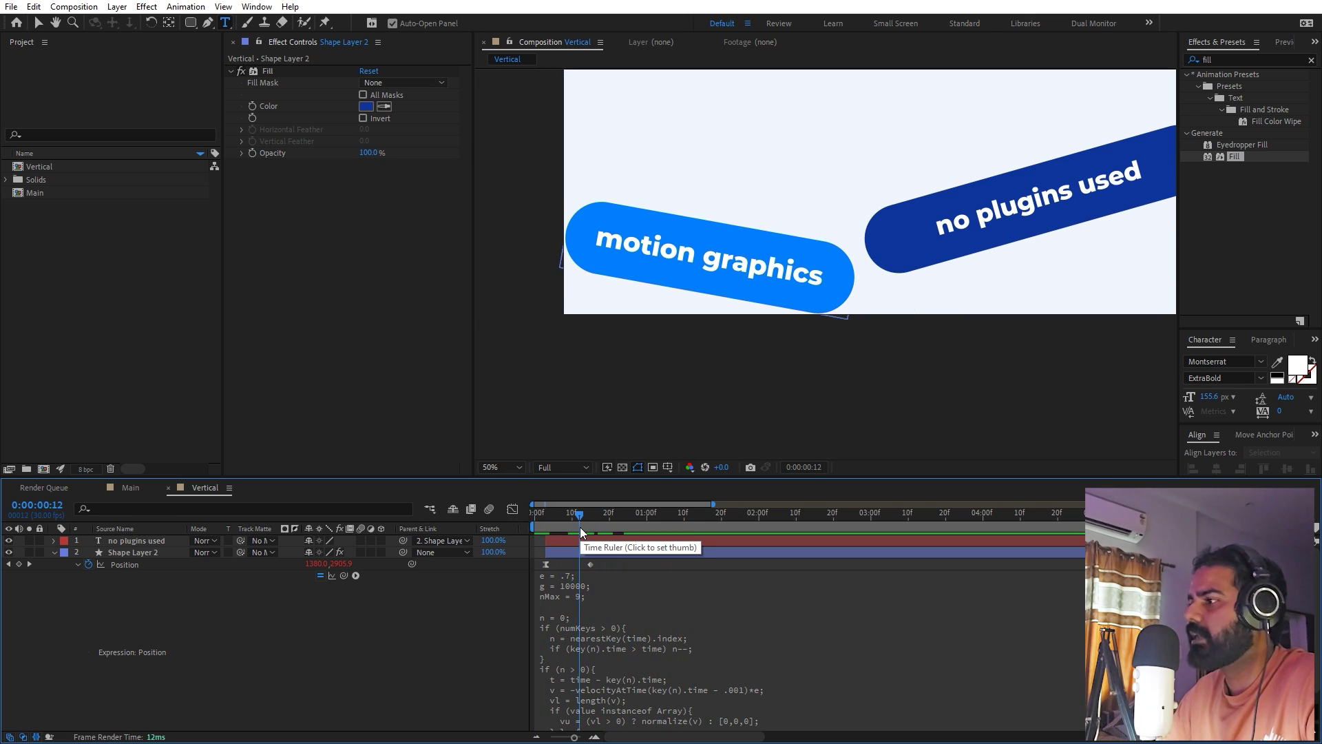
pyautogui.press(',')
pyautogui.press('space')
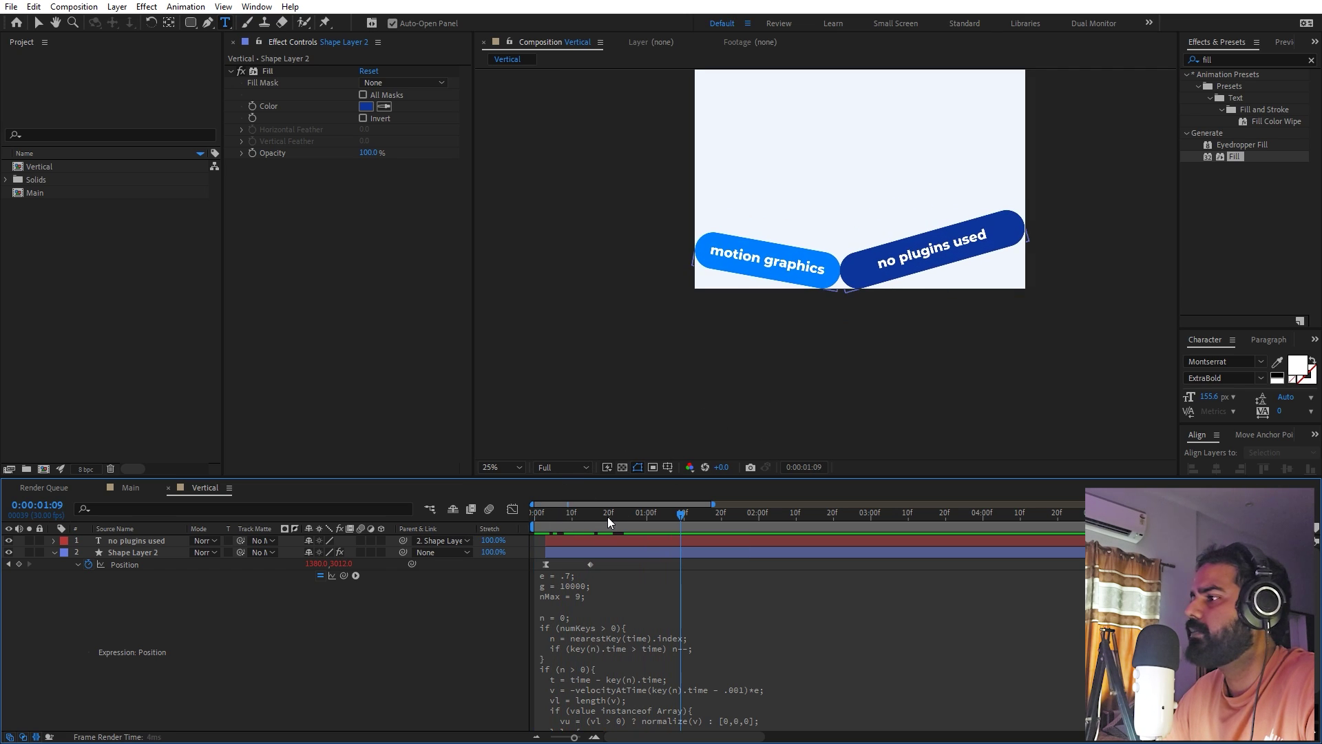
# Step: Delay the second pill's text and shape layers to start at about frame 5, preview, and collapse the layer properties
pyautogui.click(575, 551)
pyautogui.keyDown('shift'); pyautogui.click(579, 544); pyautogui.keyUp('shift')
pyautogui.moveTo(579, 544); pyautogui.dragTo(587, 543)
pyautogui.press('space')
pyautogui.press('space')
pyautogui.click(55, 552)
pyautogui.press('F2')
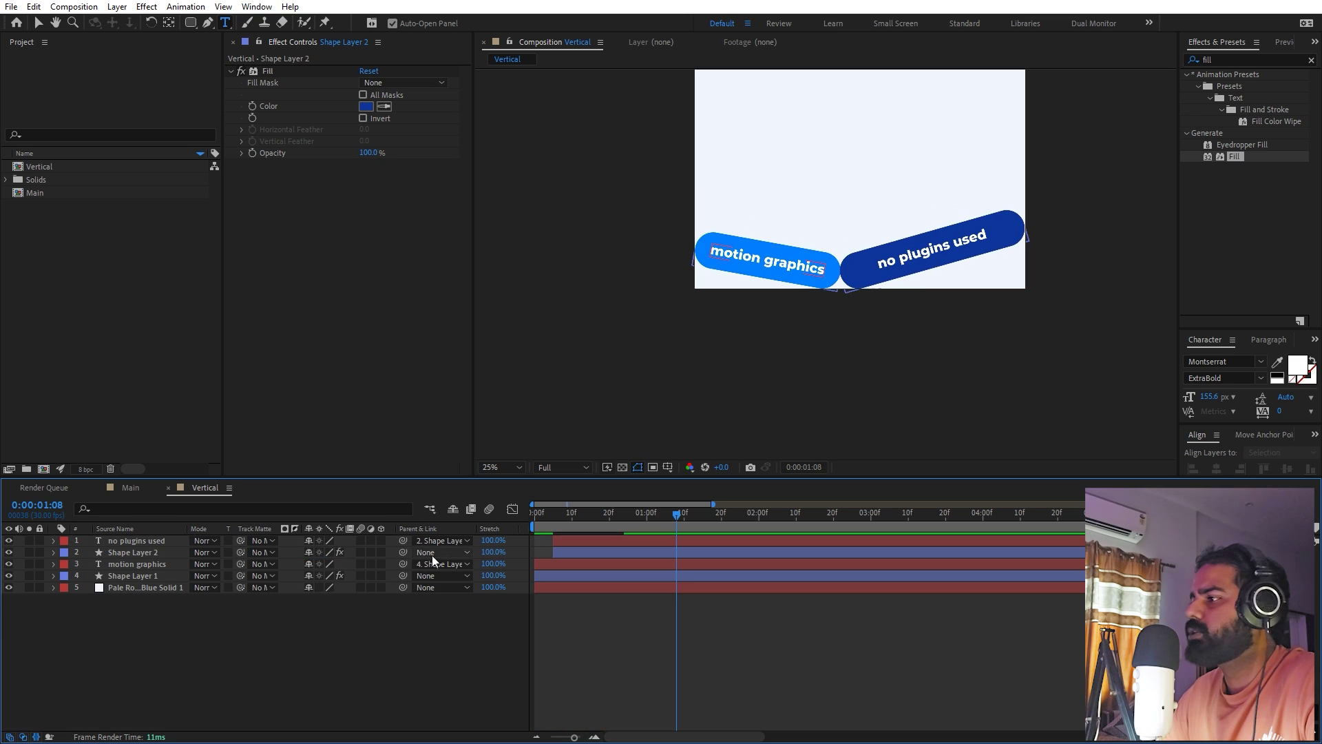
# Step: Duplicate the "no plugins used" text layer and its shape layer together for a third pill
pyautogui.click(576, 552)
pyautogui.keyDown('ctrl'); pyautogui.click(576, 540); pyautogui.keyUp('ctrl')
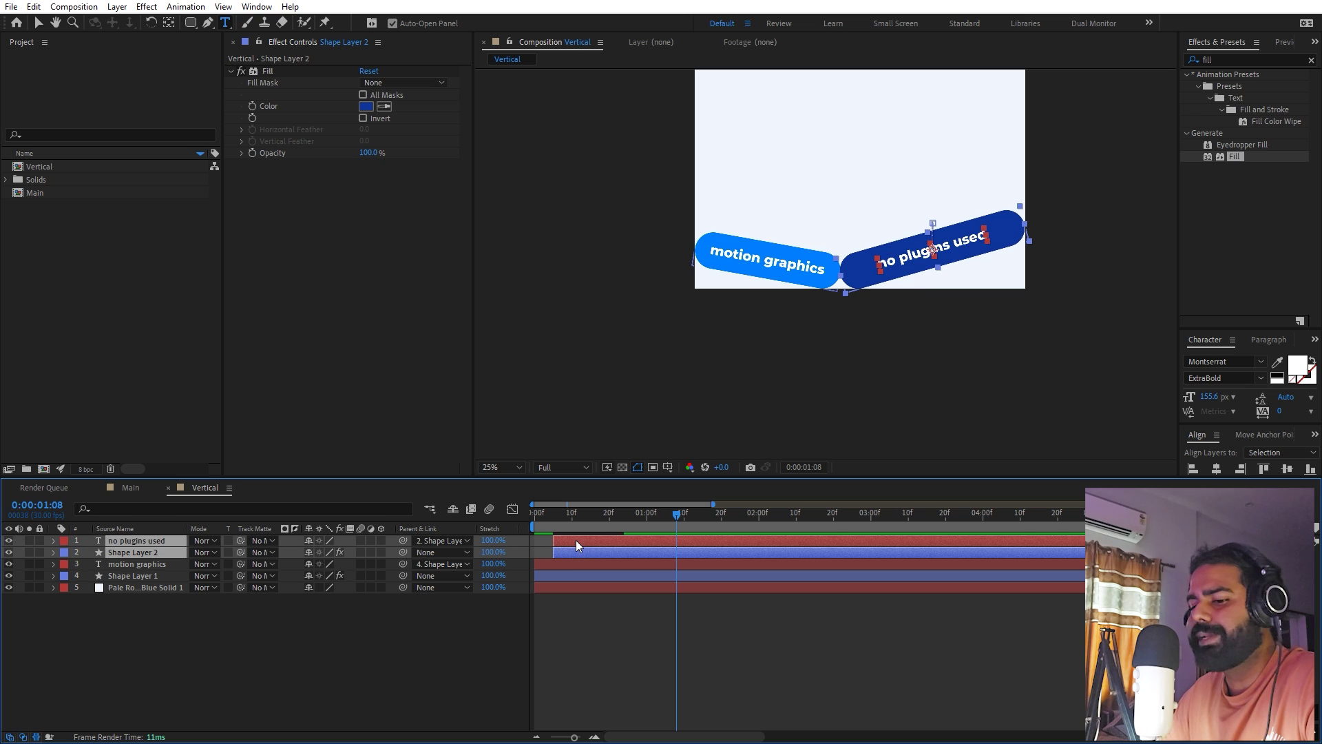
pyautogui.hotkey('ctrl', 'd')
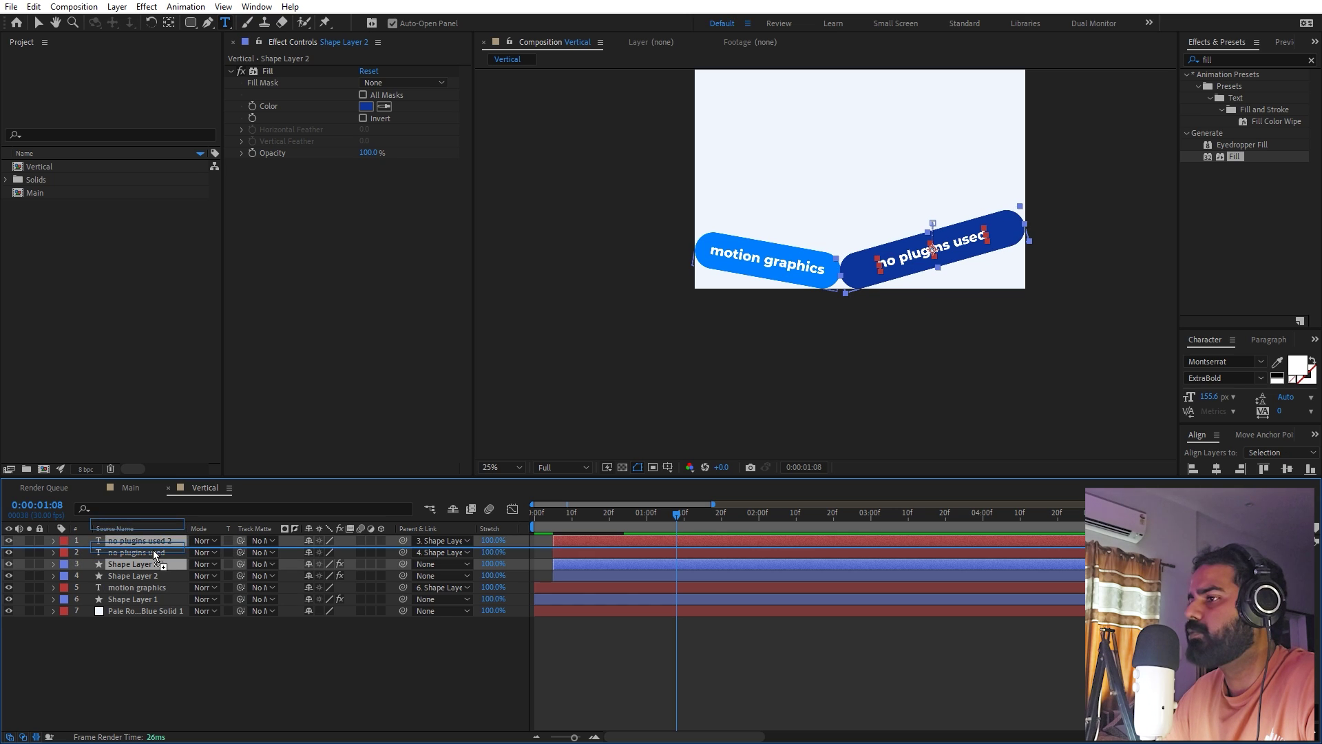
# Step: Move Shape Layer 3's position keyframes up and left so the third pill sits above the other two, and rotate it to about -3.5°
pyautogui.press('u')
pyautogui.moveTo(654, 523); pyautogui.dragTo(540, 565)
pyautogui.press('v')
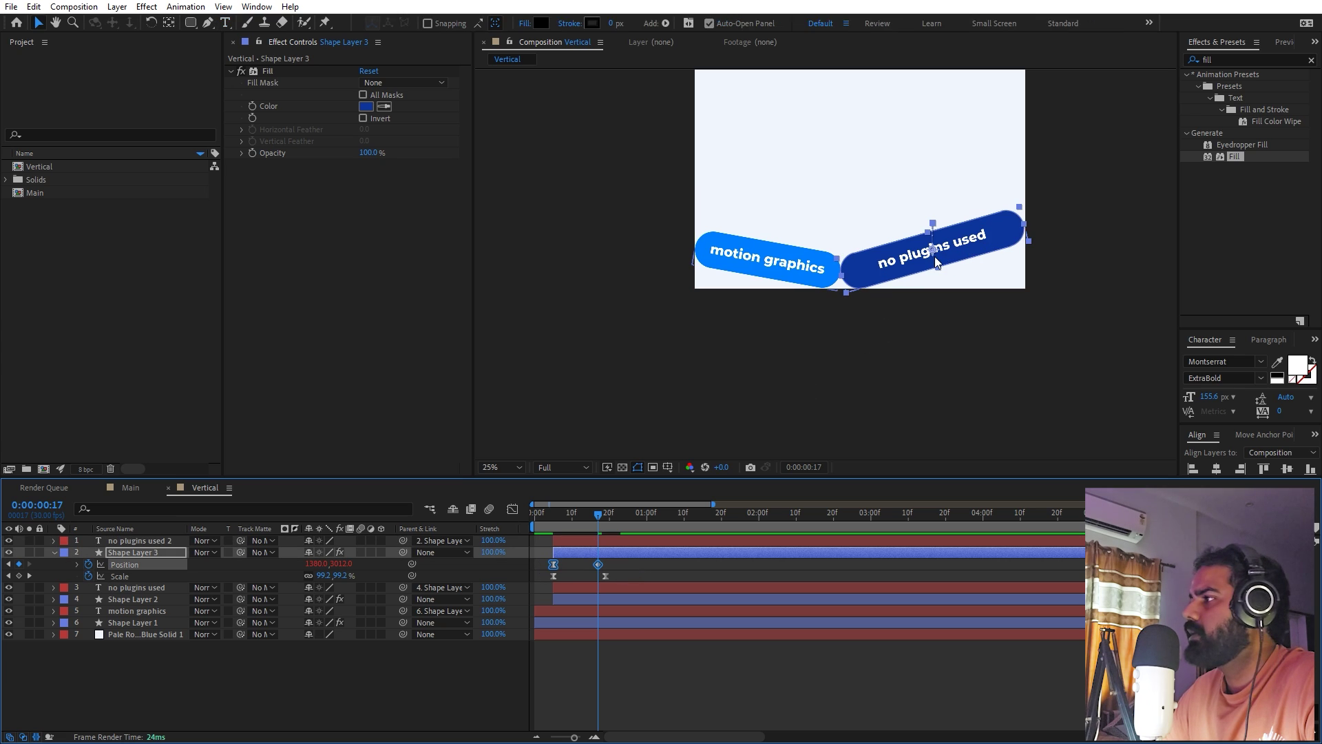
pyautogui.moveTo(937, 255); pyautogui.dragTo(851, 222)
pyautogui.press('r')
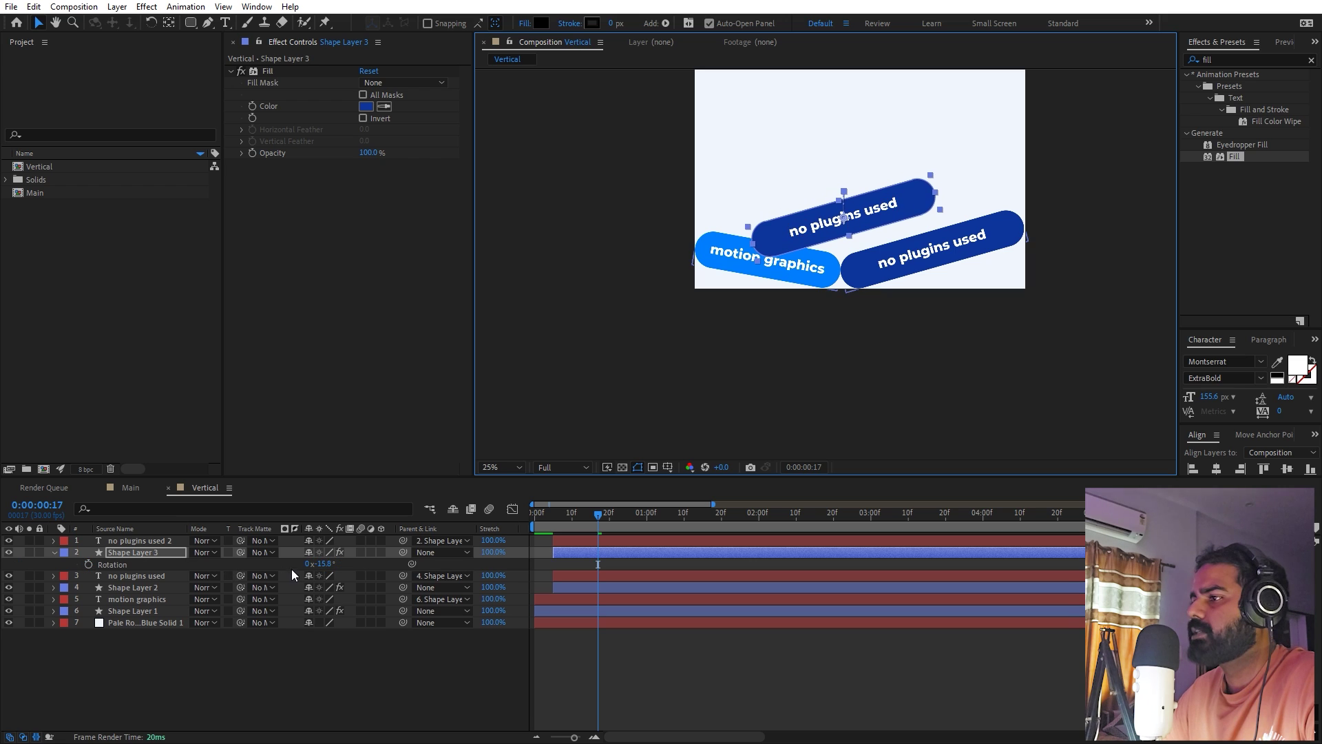
pyautogui.moveTo(329, 563); pyautogui.dragTo(415, 575)
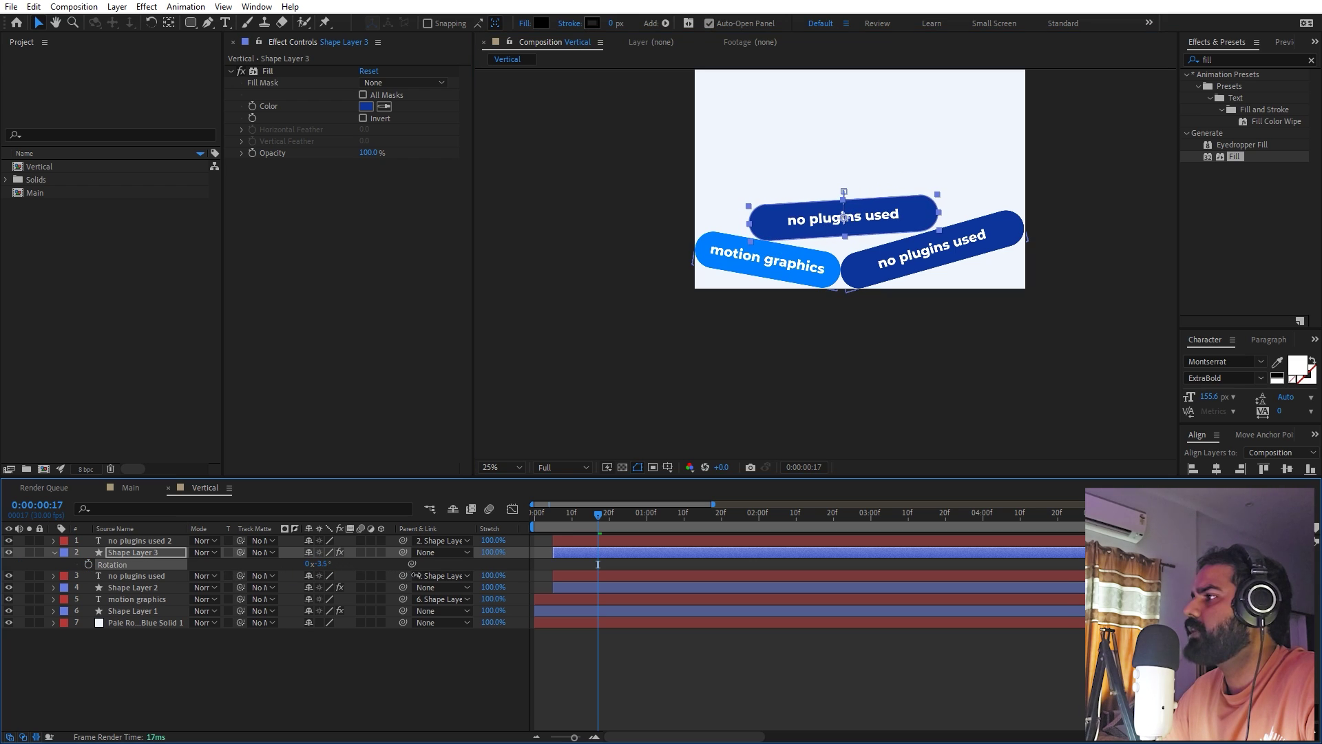
# Step: Resize Shape Layer 3's rectangle to 858 × 289 so the third pill becomes shorter and thicker
pyautogui.click(141, 508)
pyautogui.write('size')
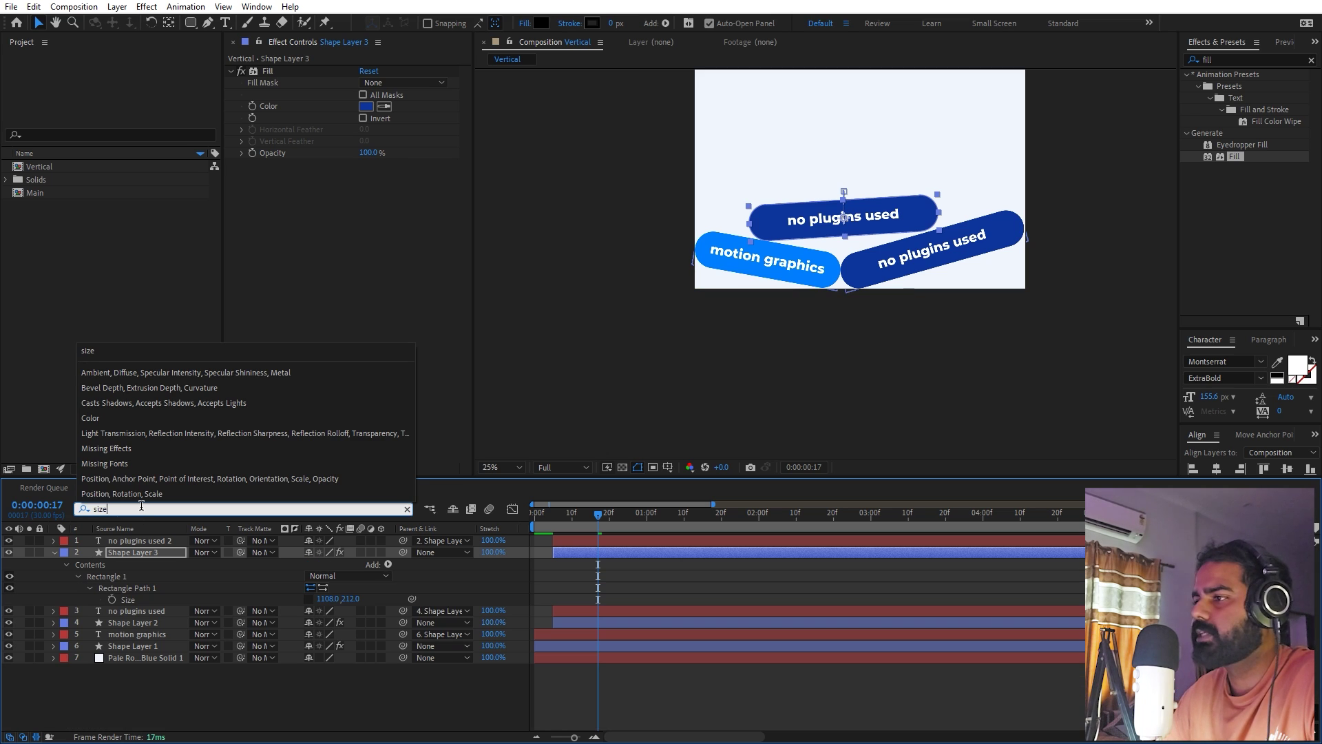
pyautogui.moveTo(328, 598); pyautogui.dragTo(409, 599)
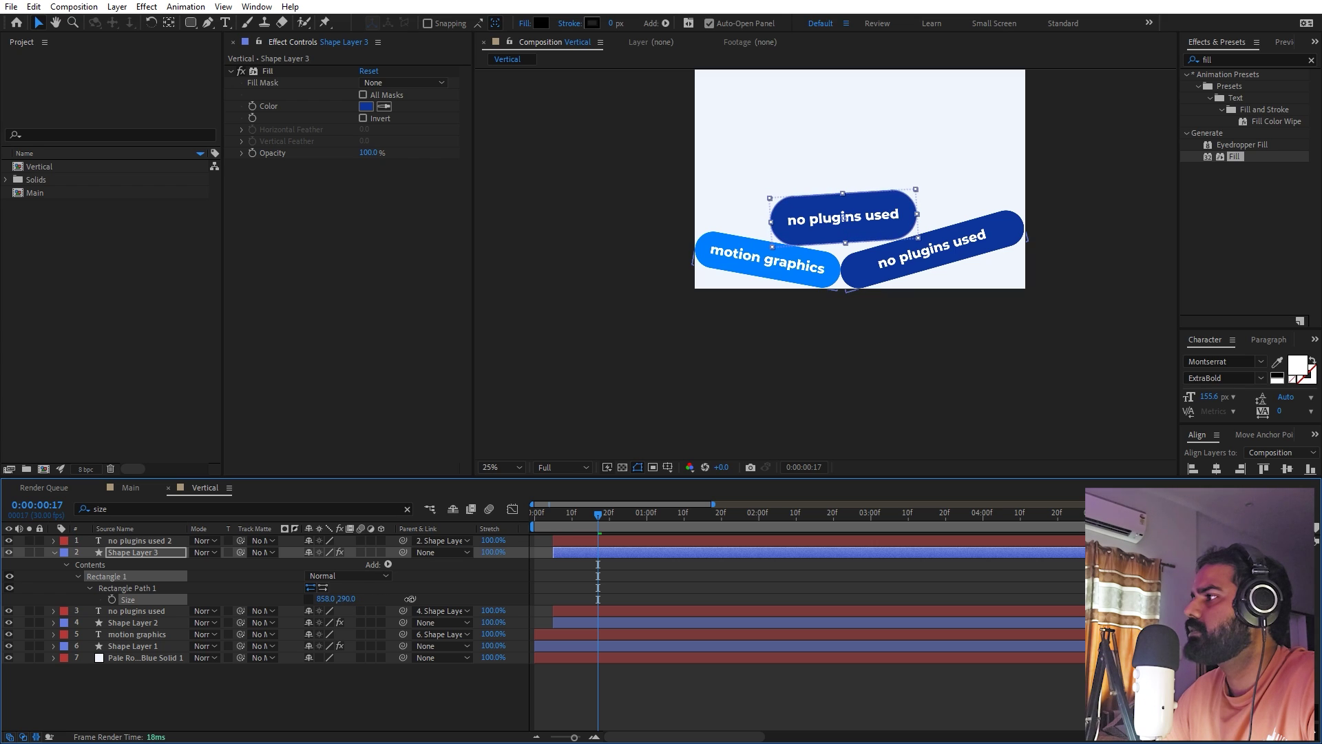
pyautogui.click(965, 679)
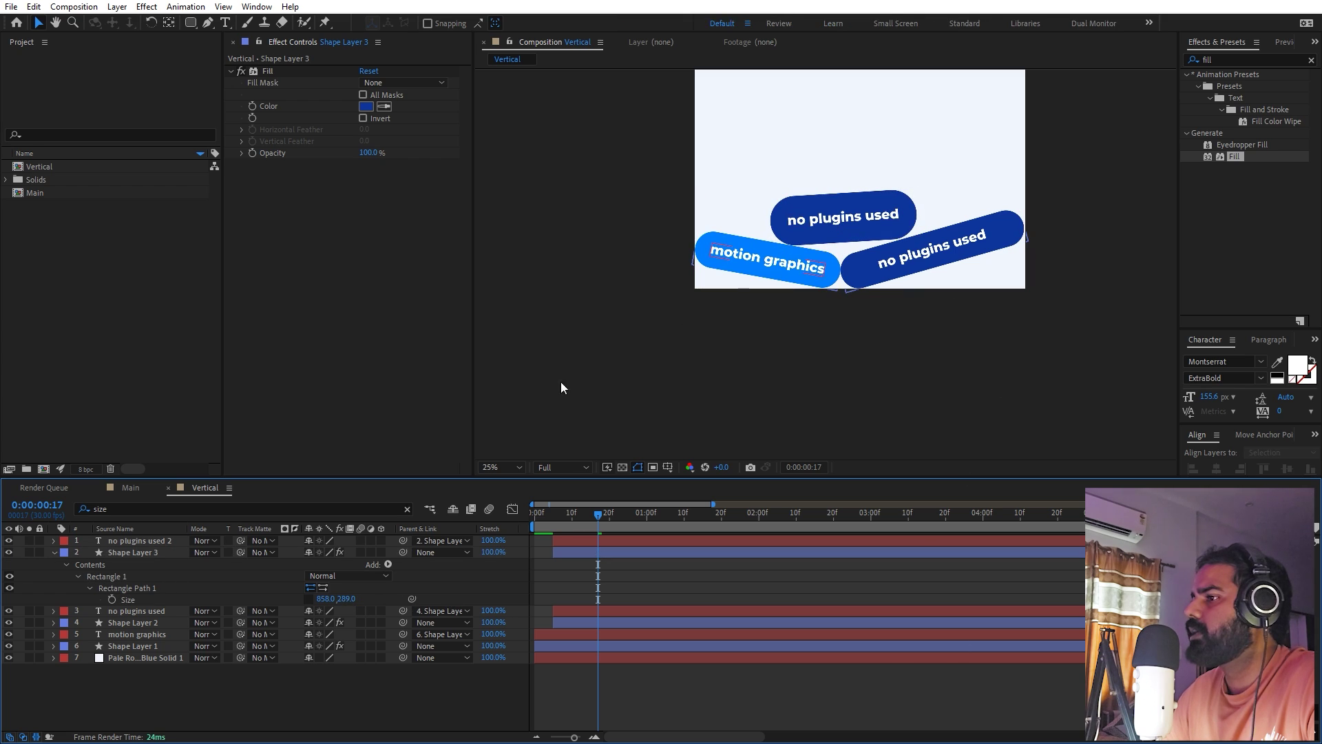
# Step: Change the Fill colour of Shape Layer 3 to white
pyautogui.click(159, 553)
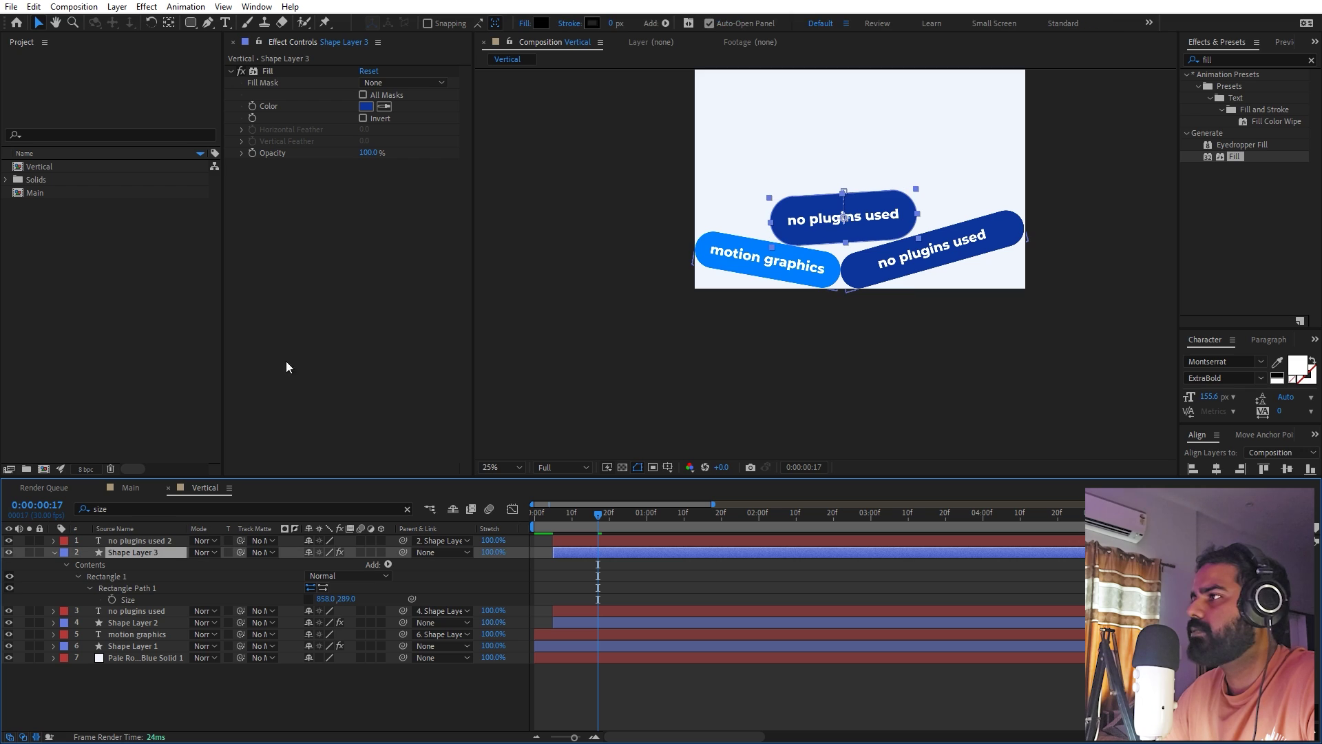
pyautogui.click(366, 107)
pyautogui.moveTo(227, 482); pyautogui.dragTo(176, 440)
pyautogui.click(479, 447)
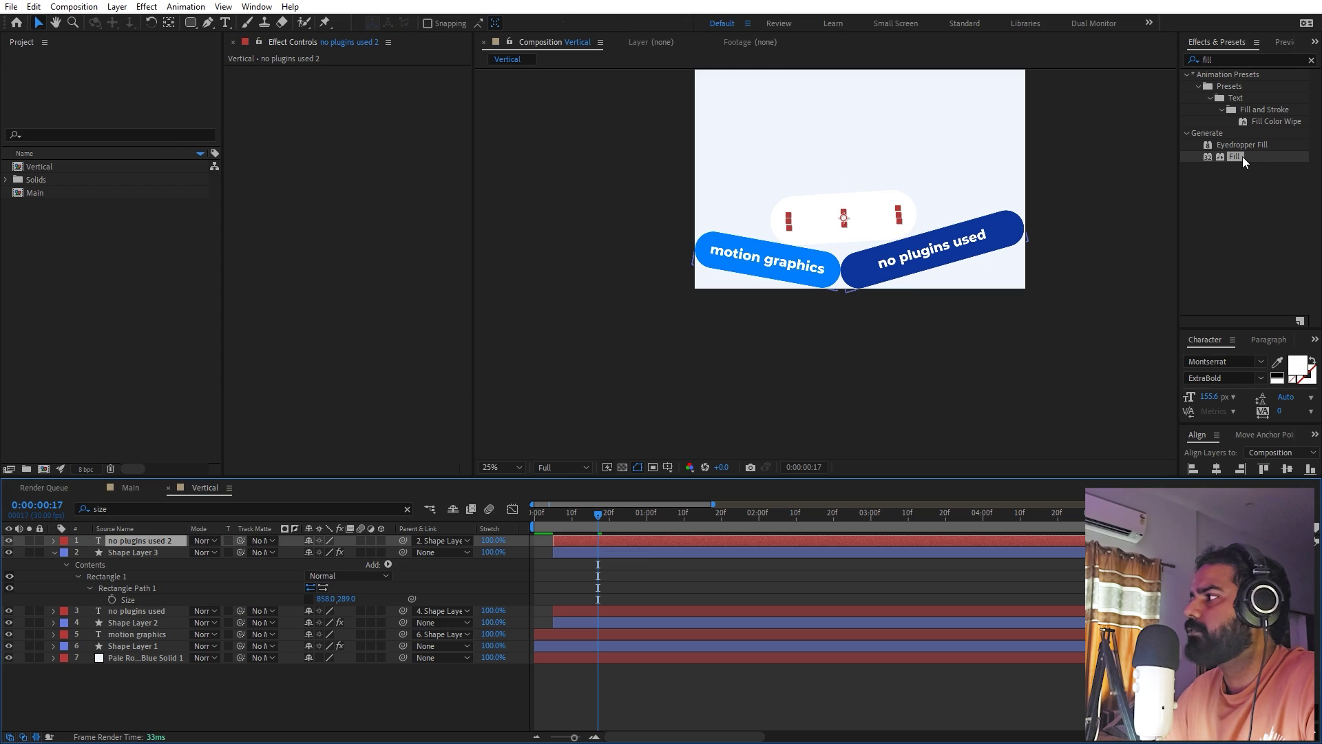
# Step: Apply a Fill effect to the "no plugins used 2" text using the second pill's dark blue, and tint the background solid pale blue
pyautogui.moveTo(1238, 157); pyautogui.dragTo(449, 203)
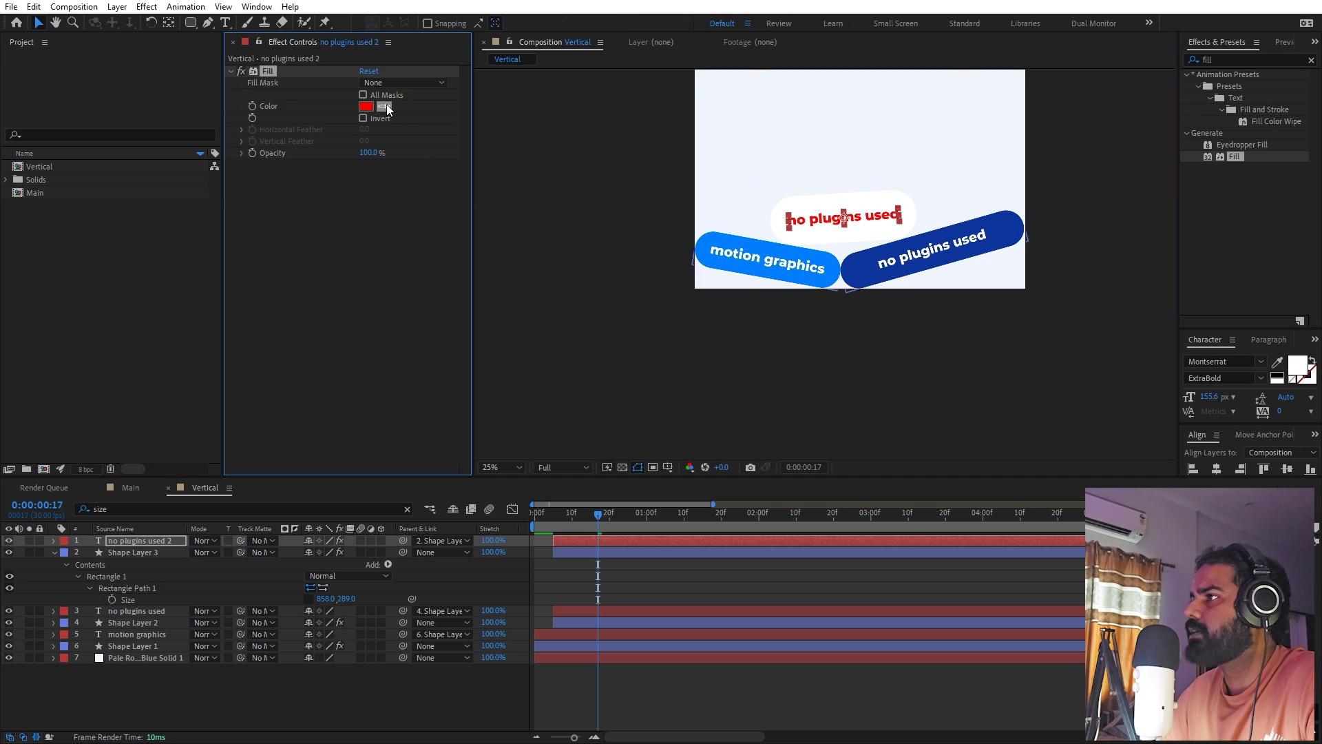
pyautogui.click(890, 250)
pyautogui.click(502, 467)
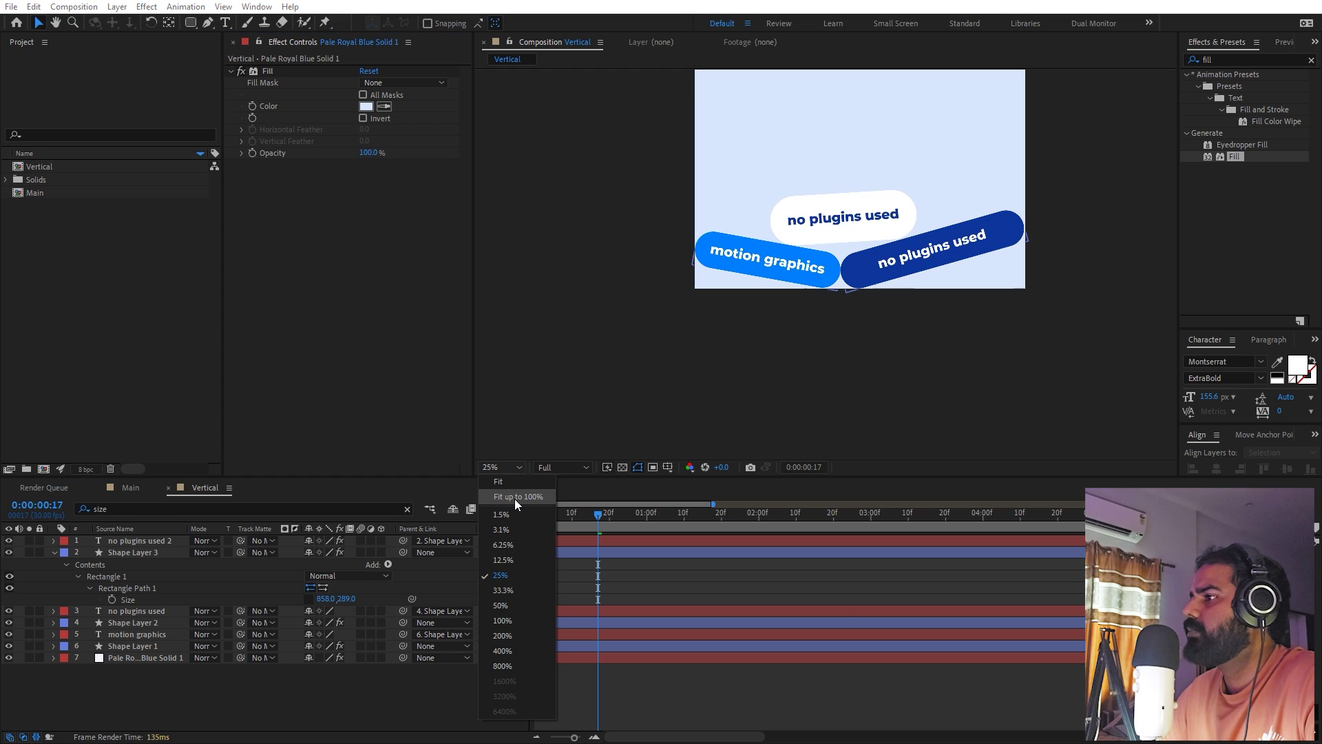
pyautogui.click(515, 498)
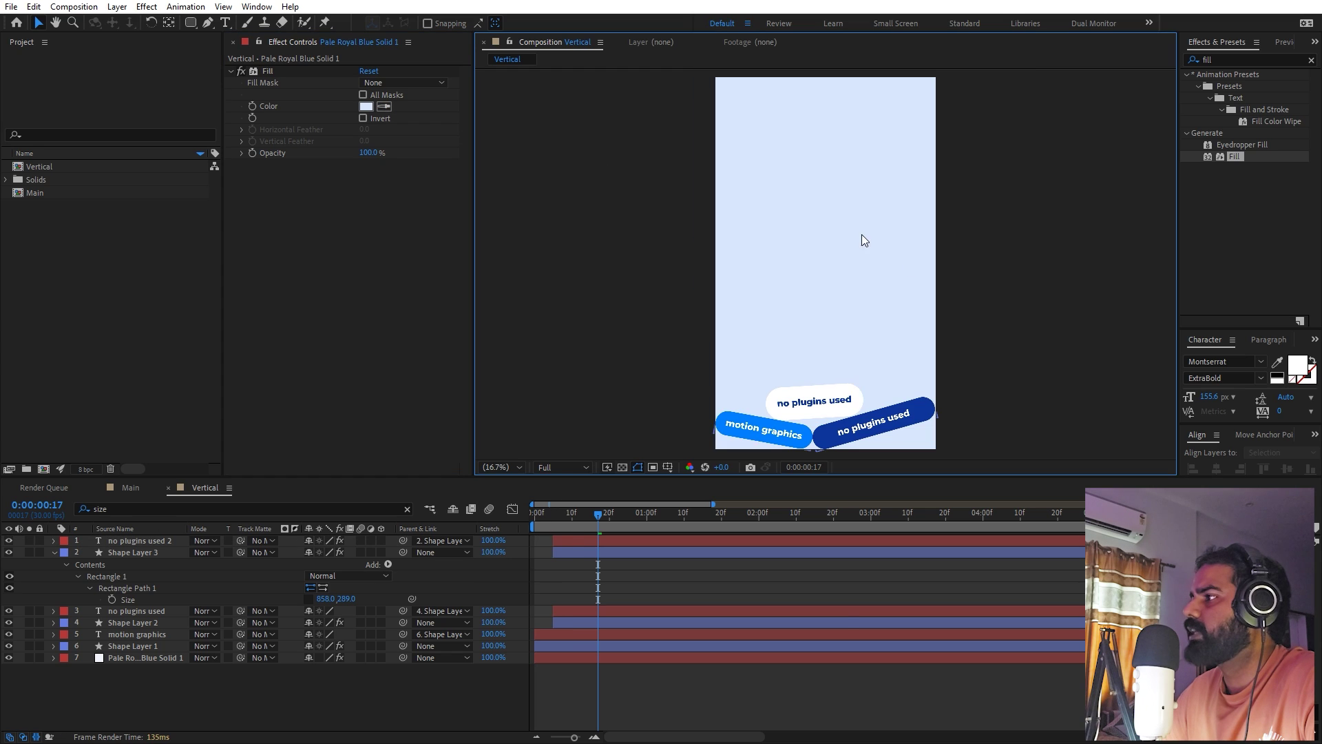
pyautogui.click(874, 436)
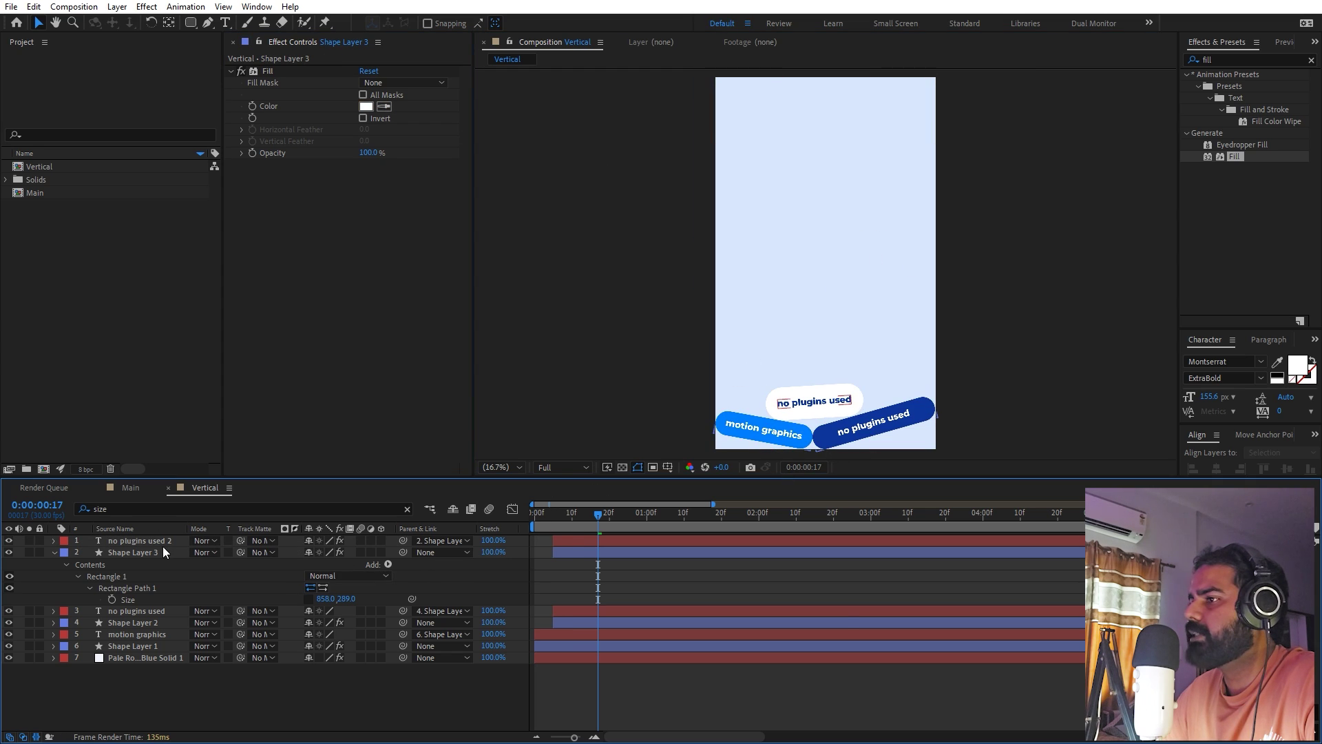
# Step: Delay the third pill's text and shape layers together to start at about frame 9, and preview the staggered drop
pyautogui.click(139, 541)
pyautogui.moveTo(403, 540); pyautogui.dragTo(122, 552)
pyautogui.press('Home')
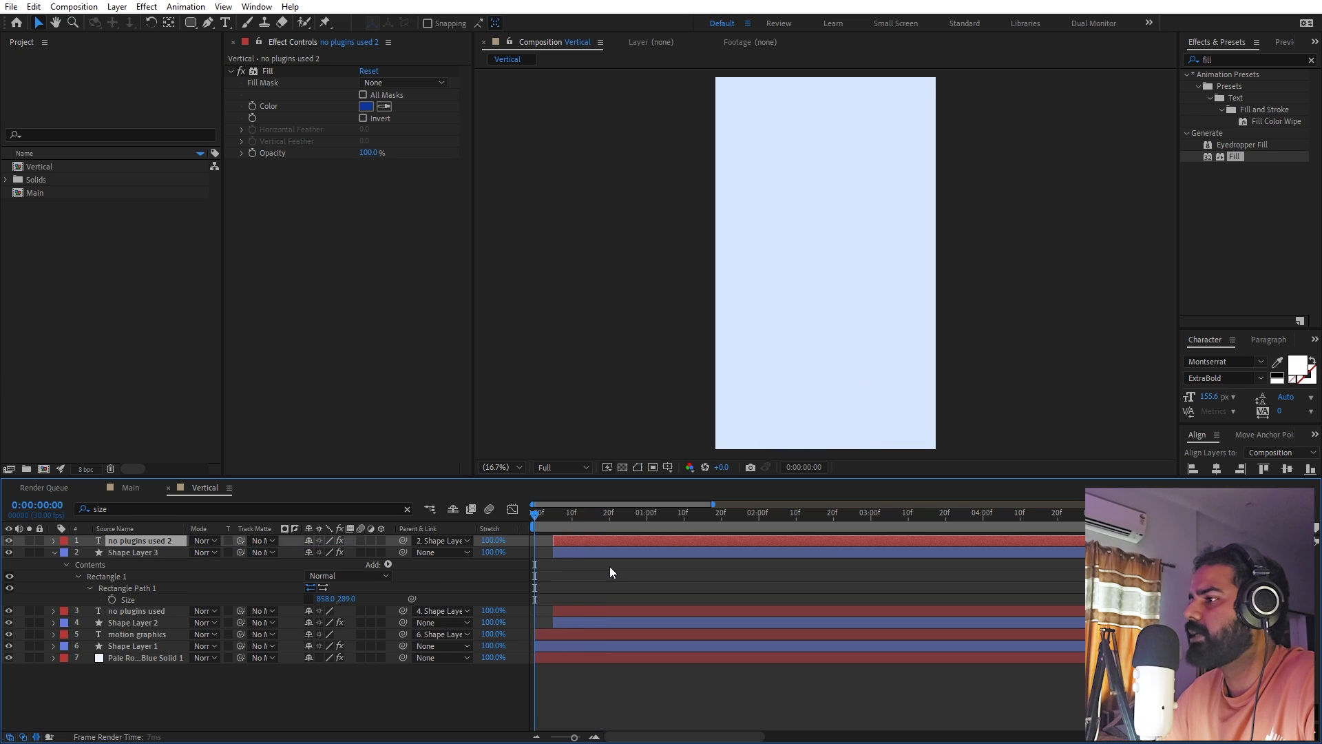
pyautogui.press('space')
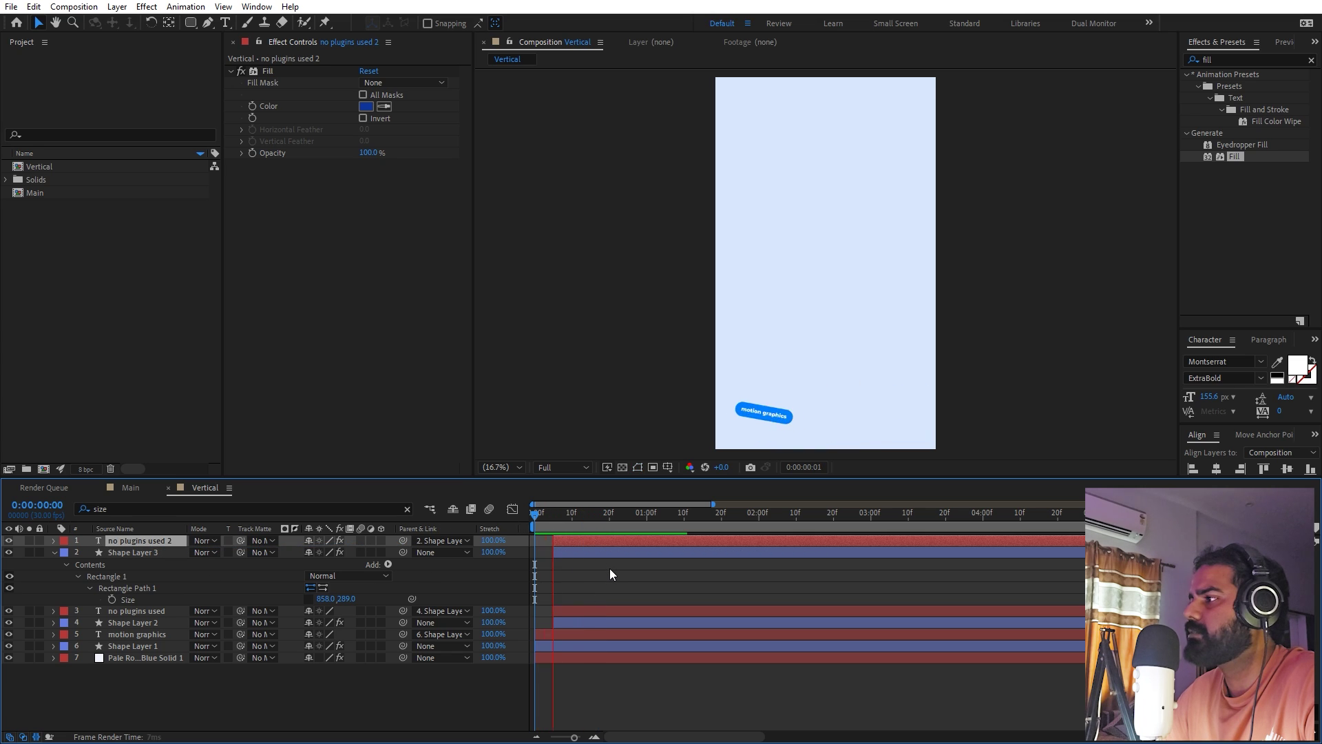
pyautogui.keyDown('shift'); pyautogui.click(594, 554); pyautogui.keyUp('shift')
pyautogui.moveTo(582, 540); pyautogui.dragTo(597, 540)
pyautogui.moveTo(572, 515); pyautogui.dragTo(431, 523)
pyautogui.press('Home')
pyautogui.press('space')
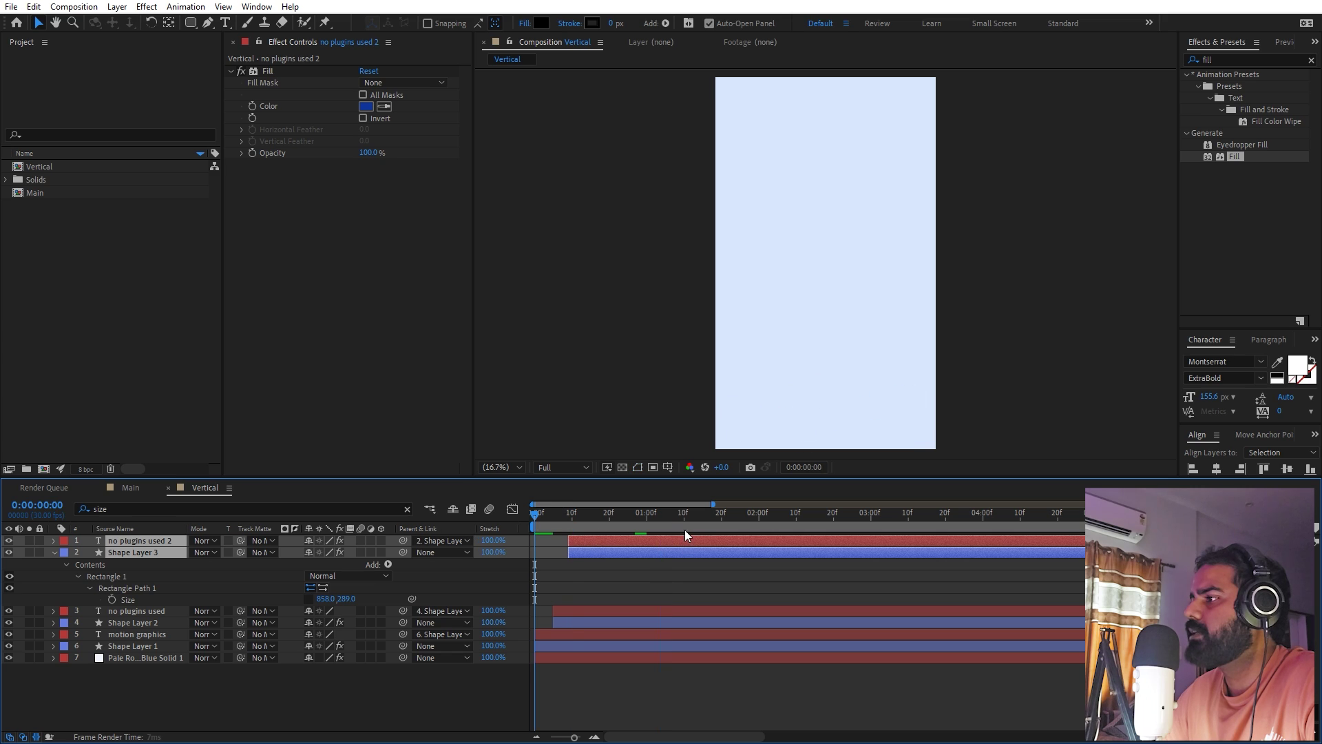
pyautogui.click(502, 467)
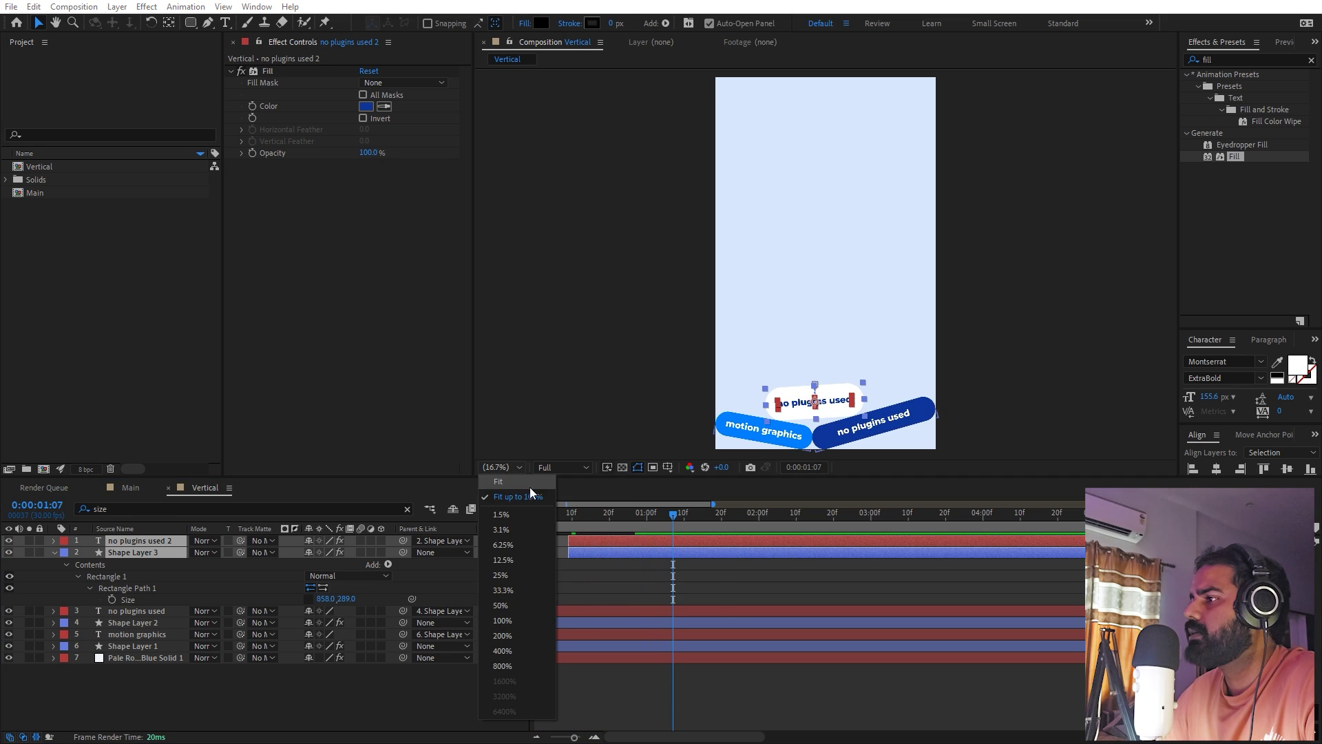
pyautogui.click(563, 571)
# Step: Set g to 5000 in Shape Layer 3's Position bounce expression and preview the animation
pyautogui.click(150, 551)
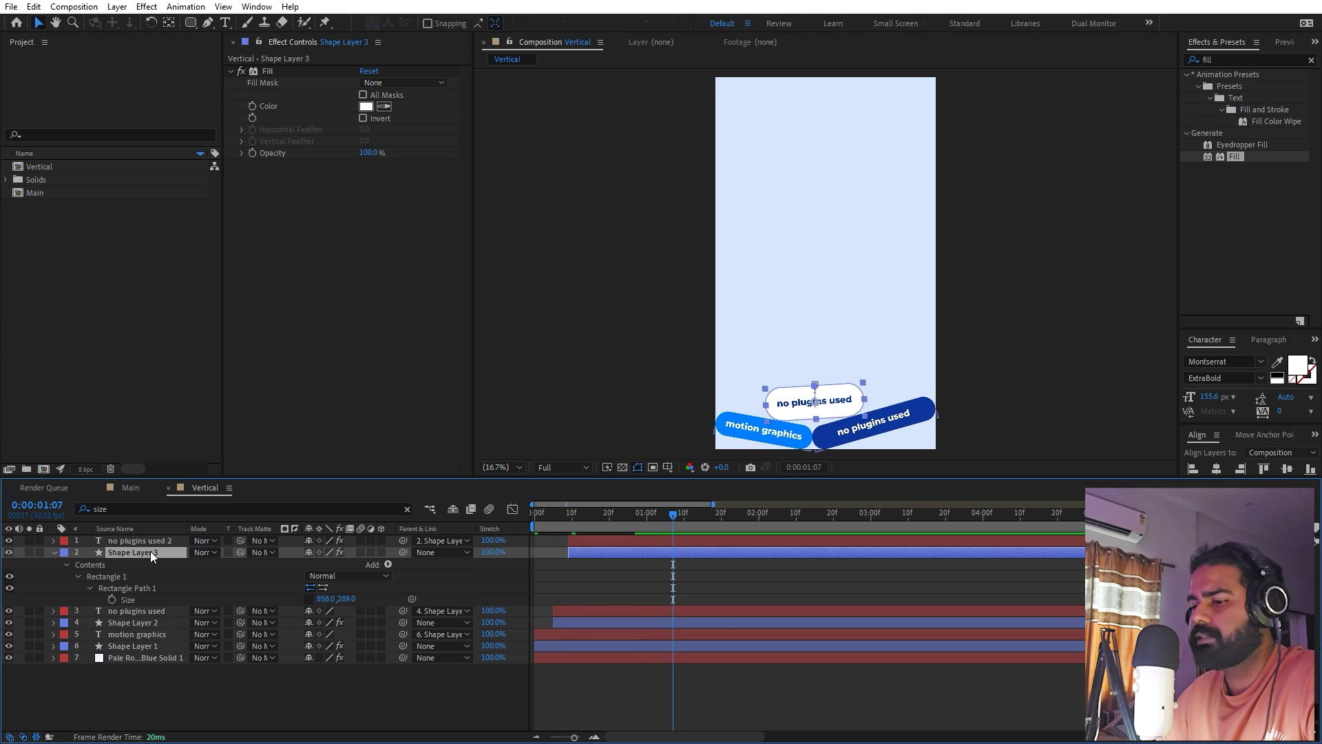
pyautogui.press('u')
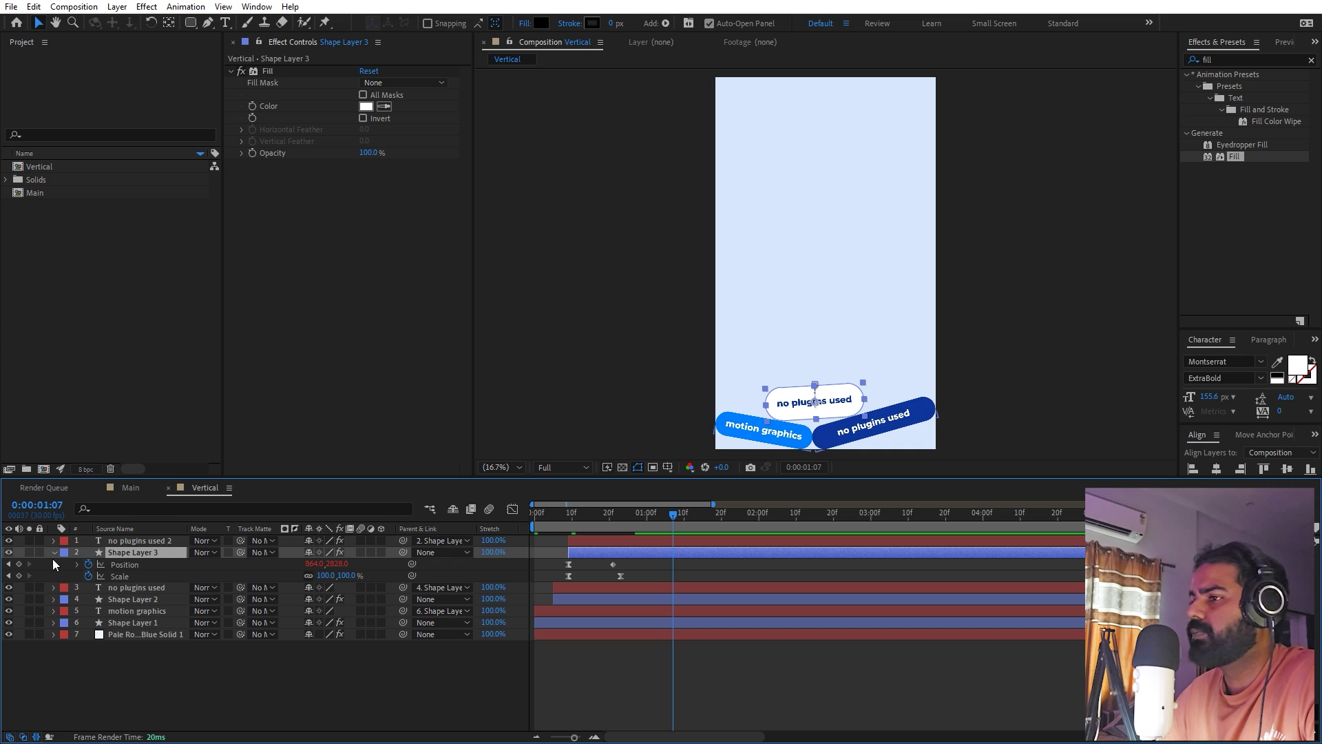
pyautogui.keyDown('alt'); pyautogui.click(89, 565); pyautogui.keyUp('alt')
pyautogui.hotkey('ctrl', 'v')
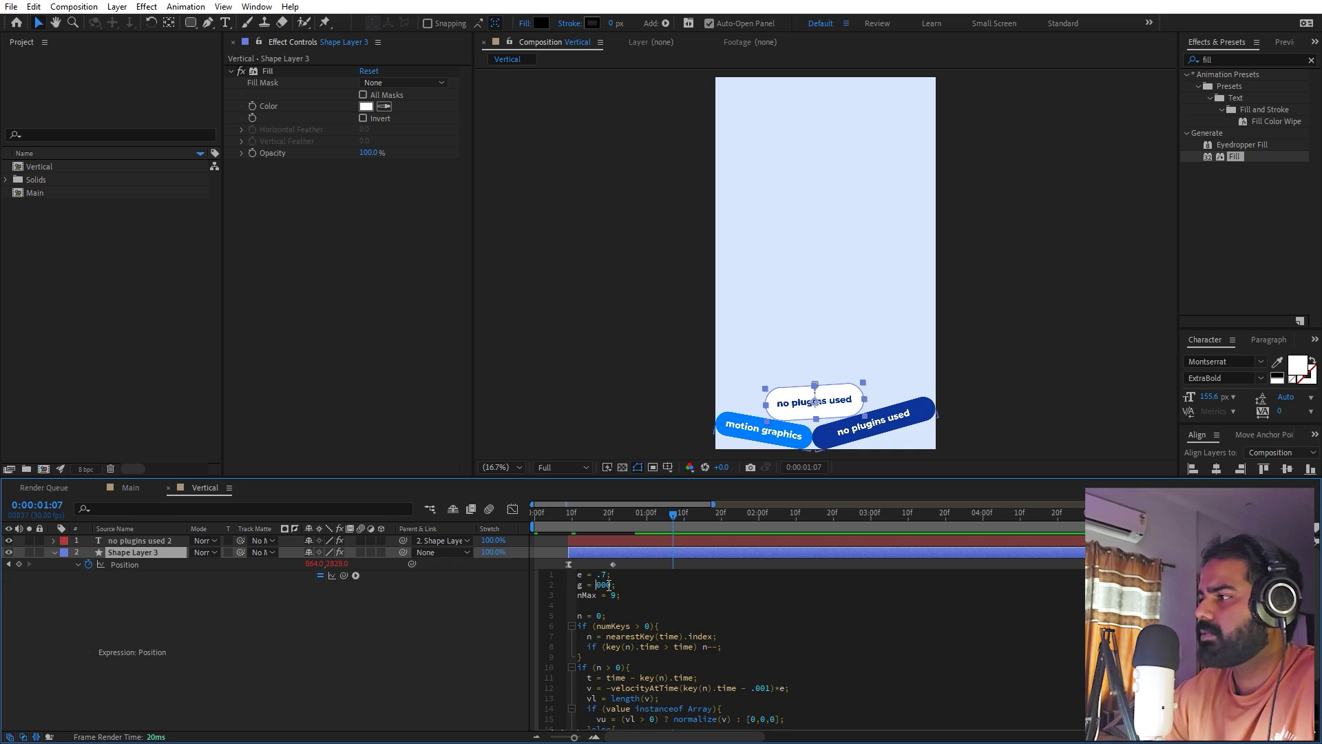
pyautogui.click(664, 536)
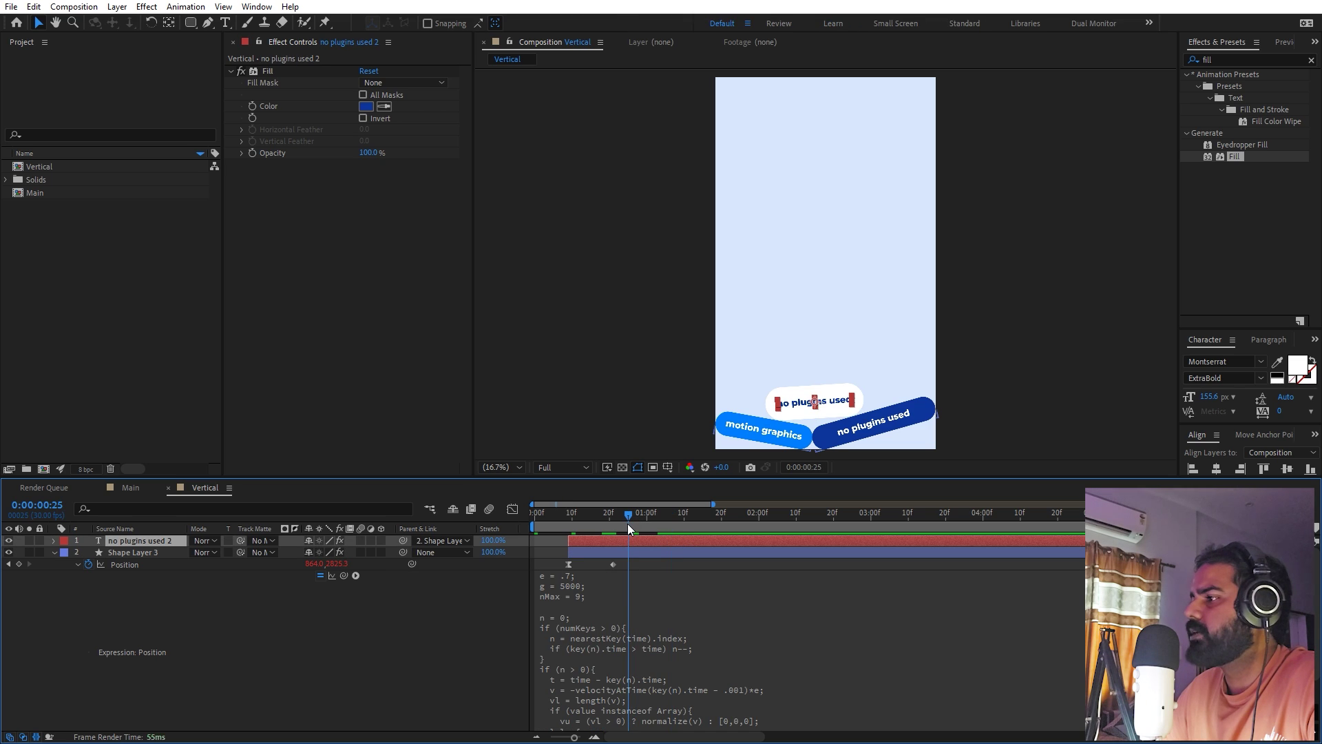
pyautogui.press('space')
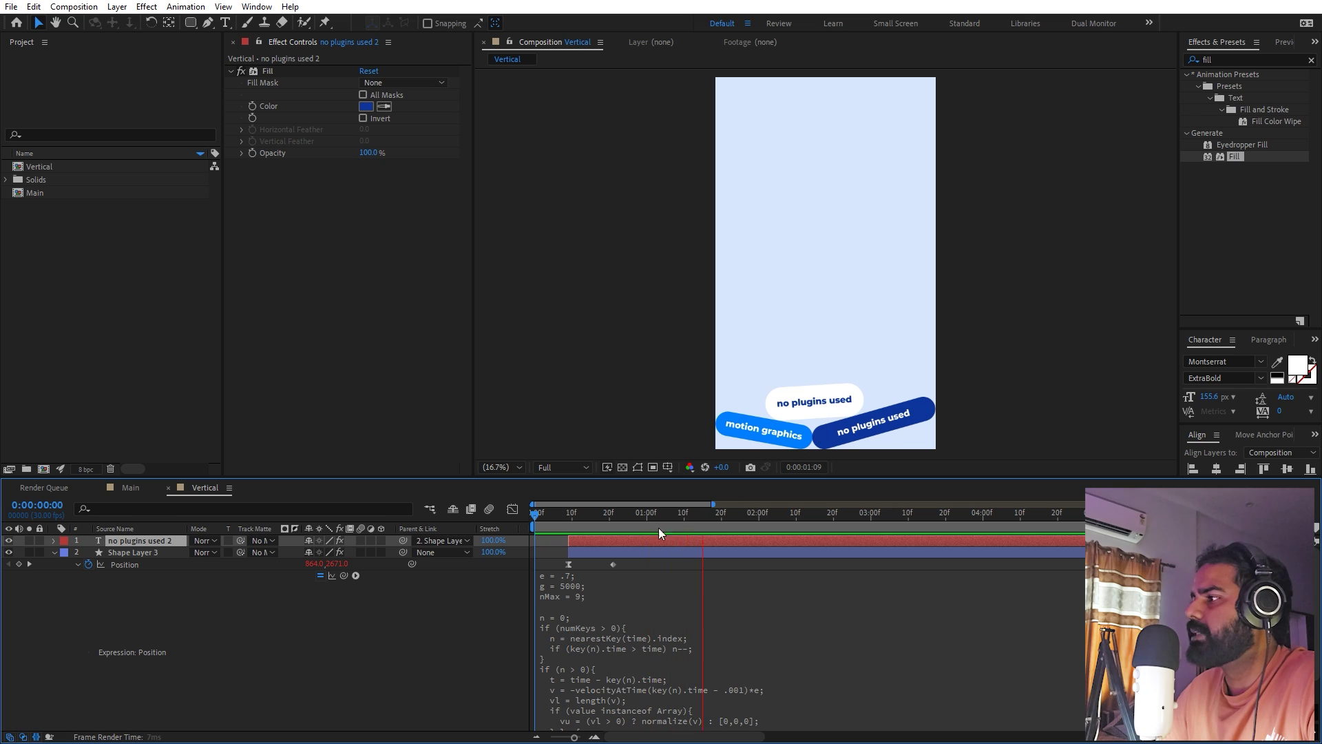
pyautogui.click(553, 542)
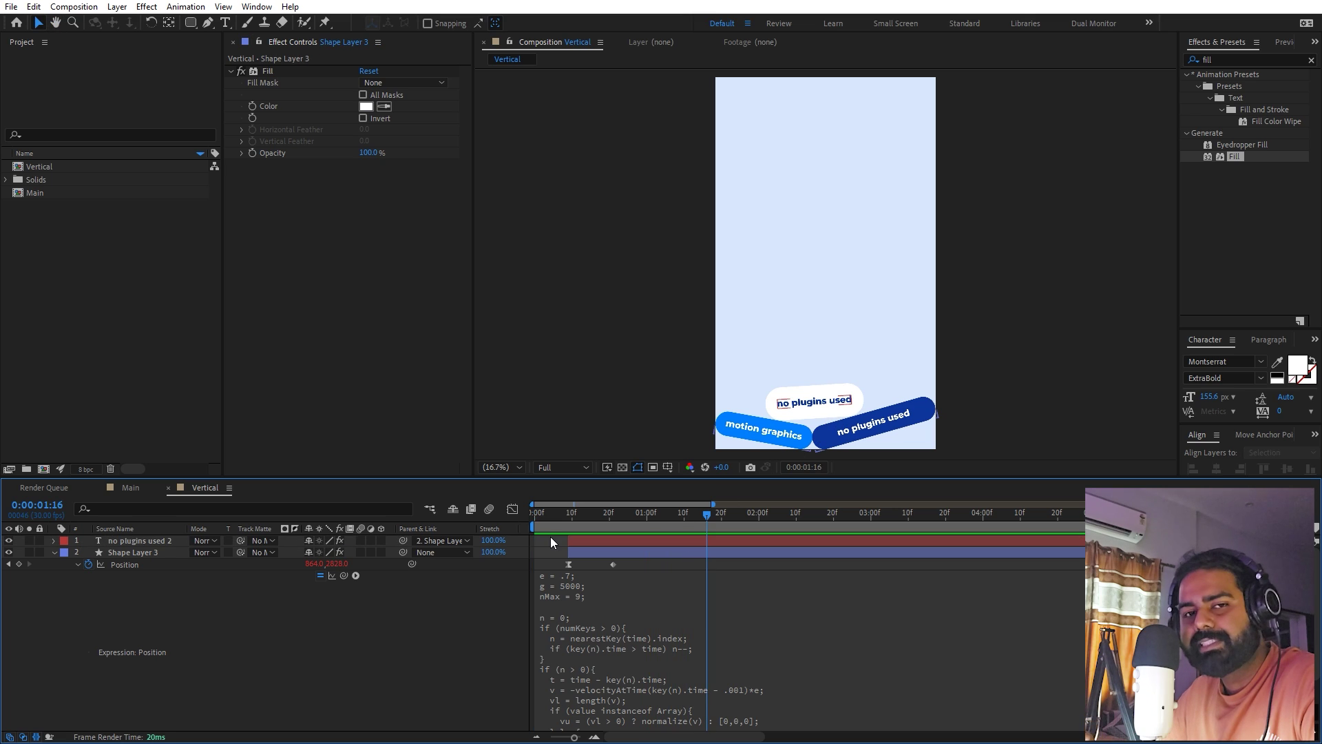
pyautogui.click(594, 550)
pyautogui.keyDown('shift'); pyautogui.click(598, 542); pyautogui.keyUp('shift')
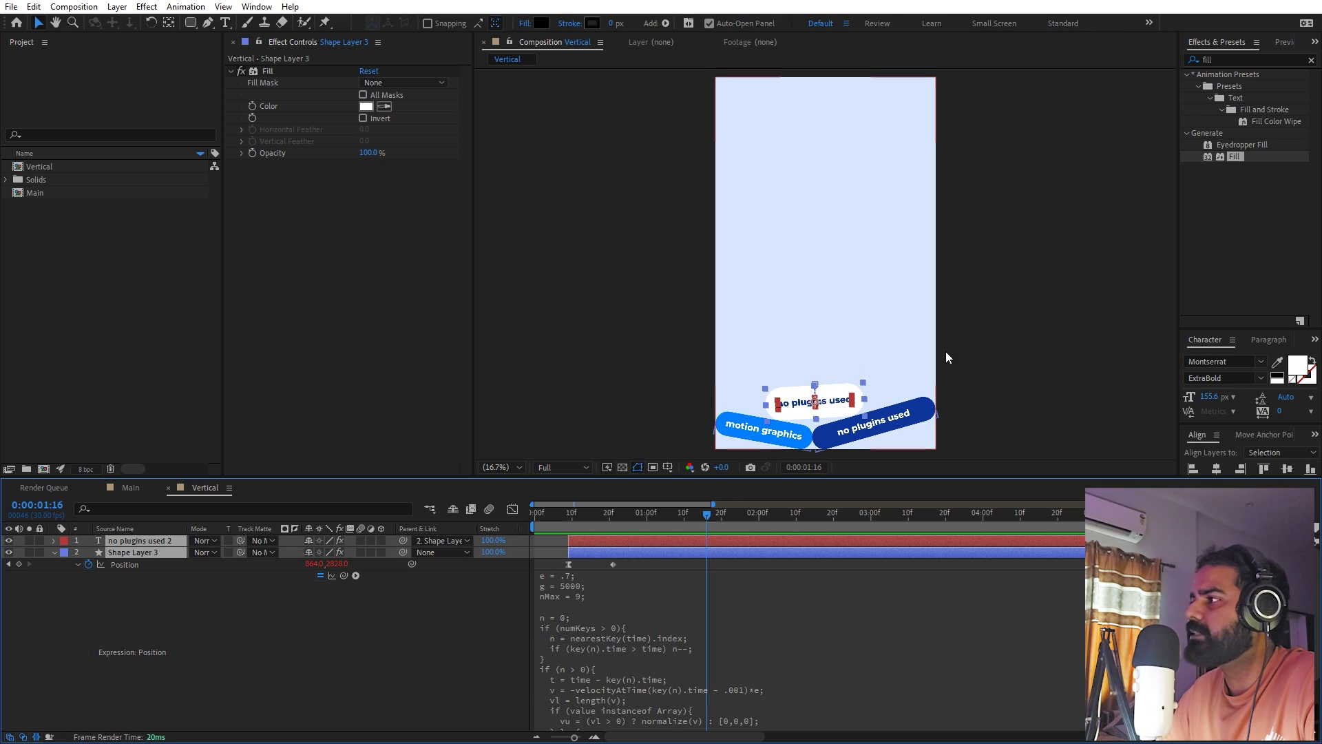
pyautogui.scroll(-2, 810, 213)
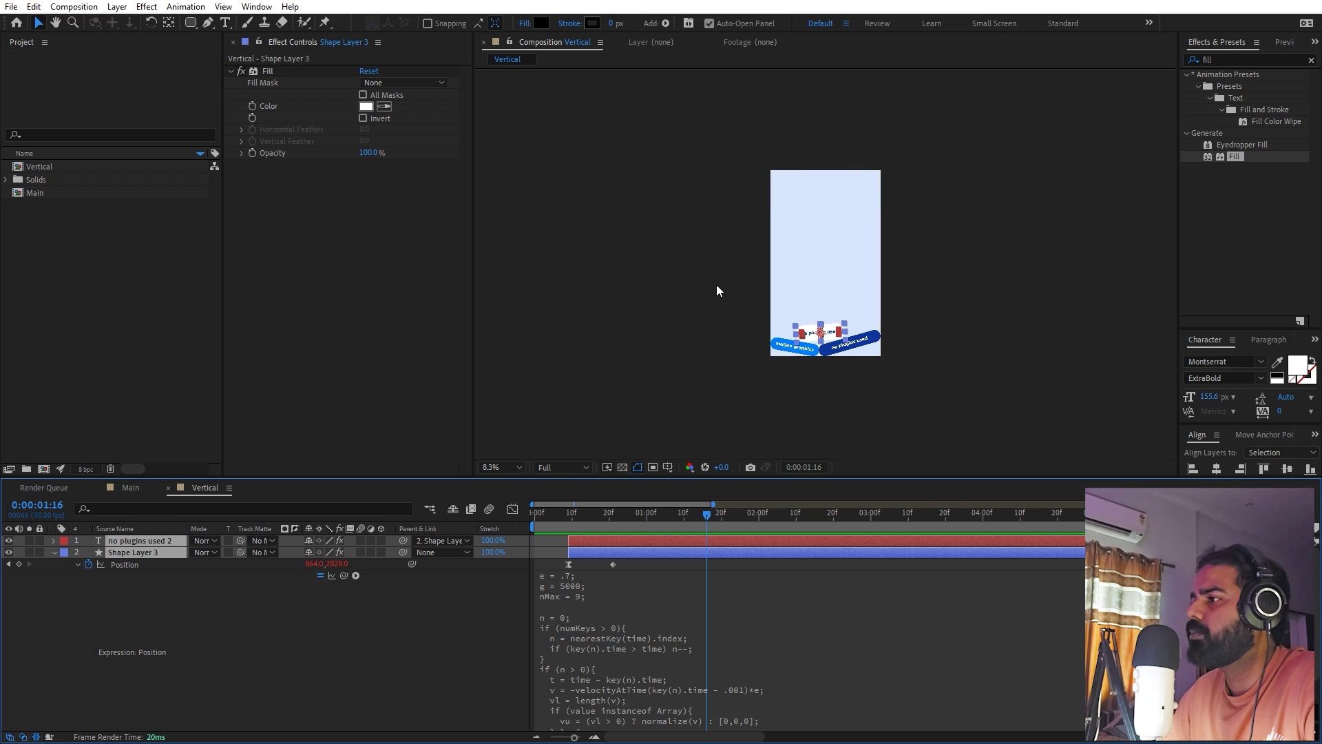
pyautogui.press('.')
pyautogui.press('.')
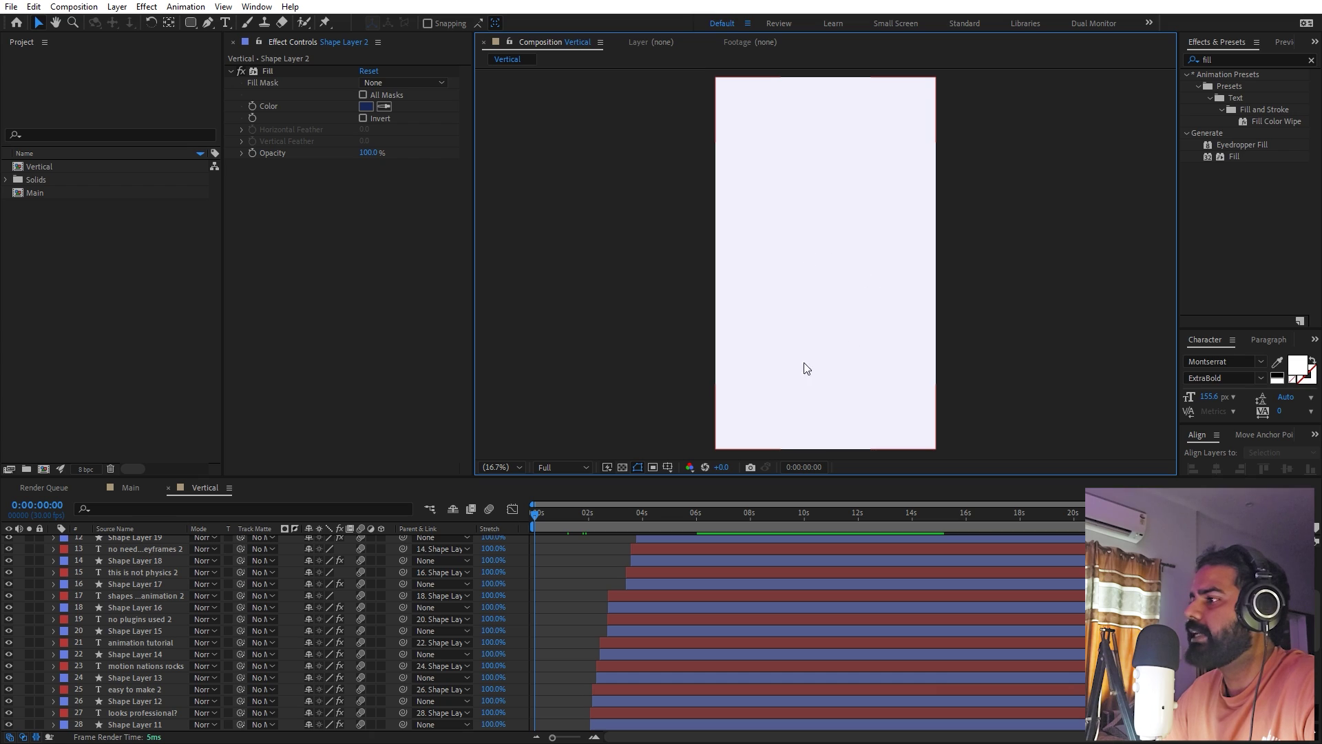
# Step: Play and scrub through the completed pill-stacking animation and review the staggered start times of its layers
pyautogui.press('space')
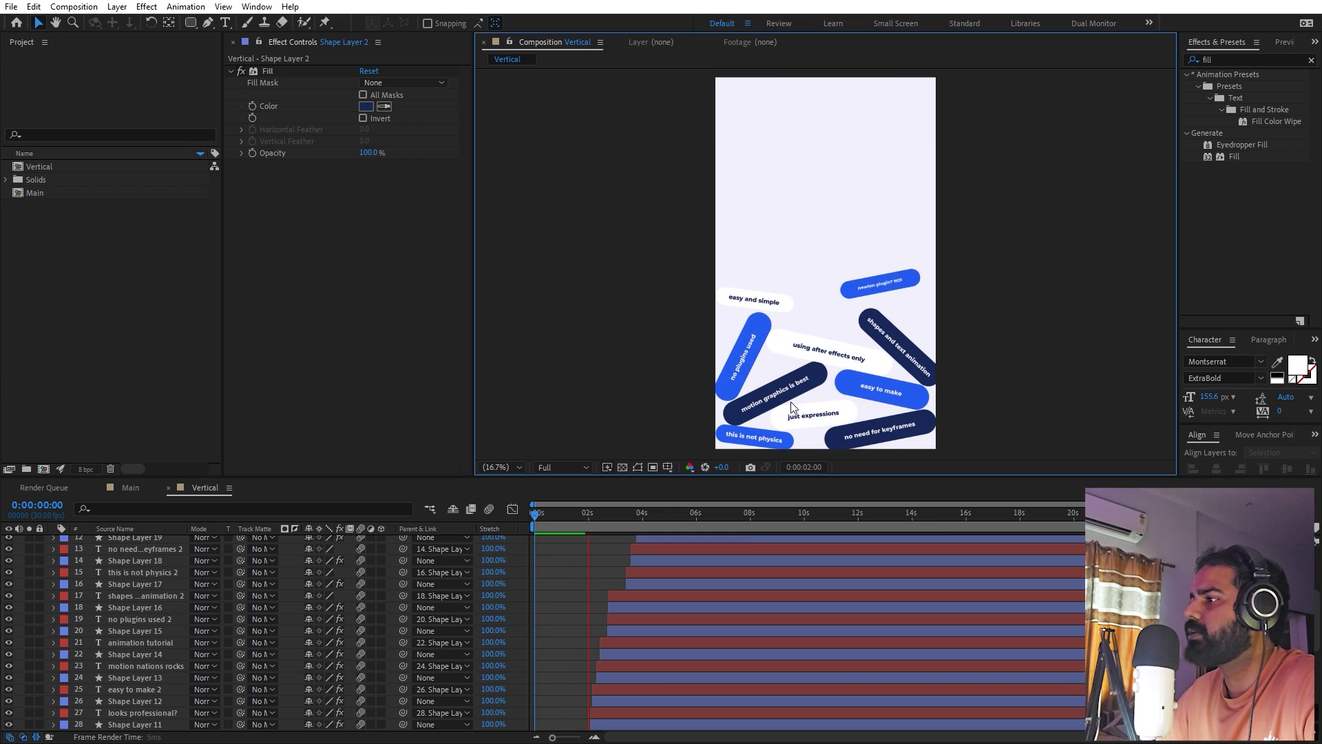
pyautogui.moveTo(584, 526); pyautogui.dragTo(755, 494)
pyautogui.scroll(-2, 884, 227)
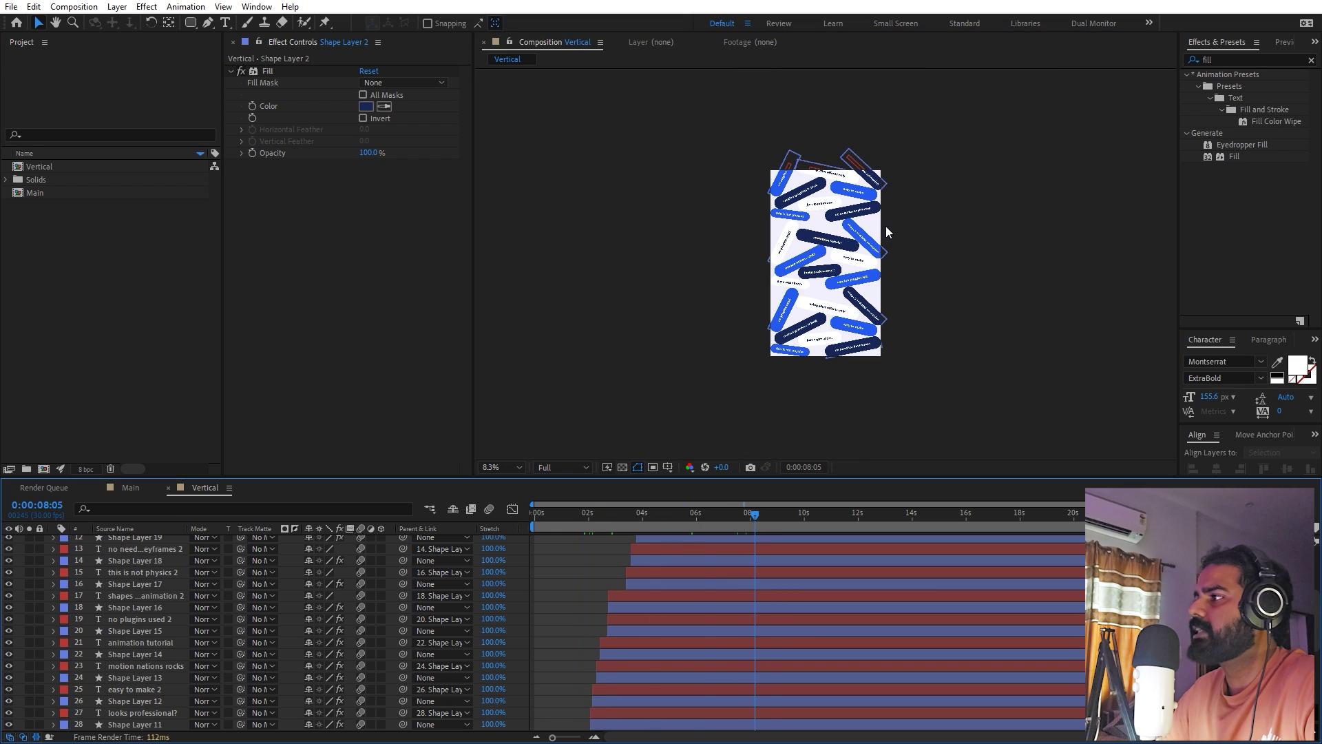
pyautogui.press('Home')
pyautogui.scroll(-7, 606, 614)
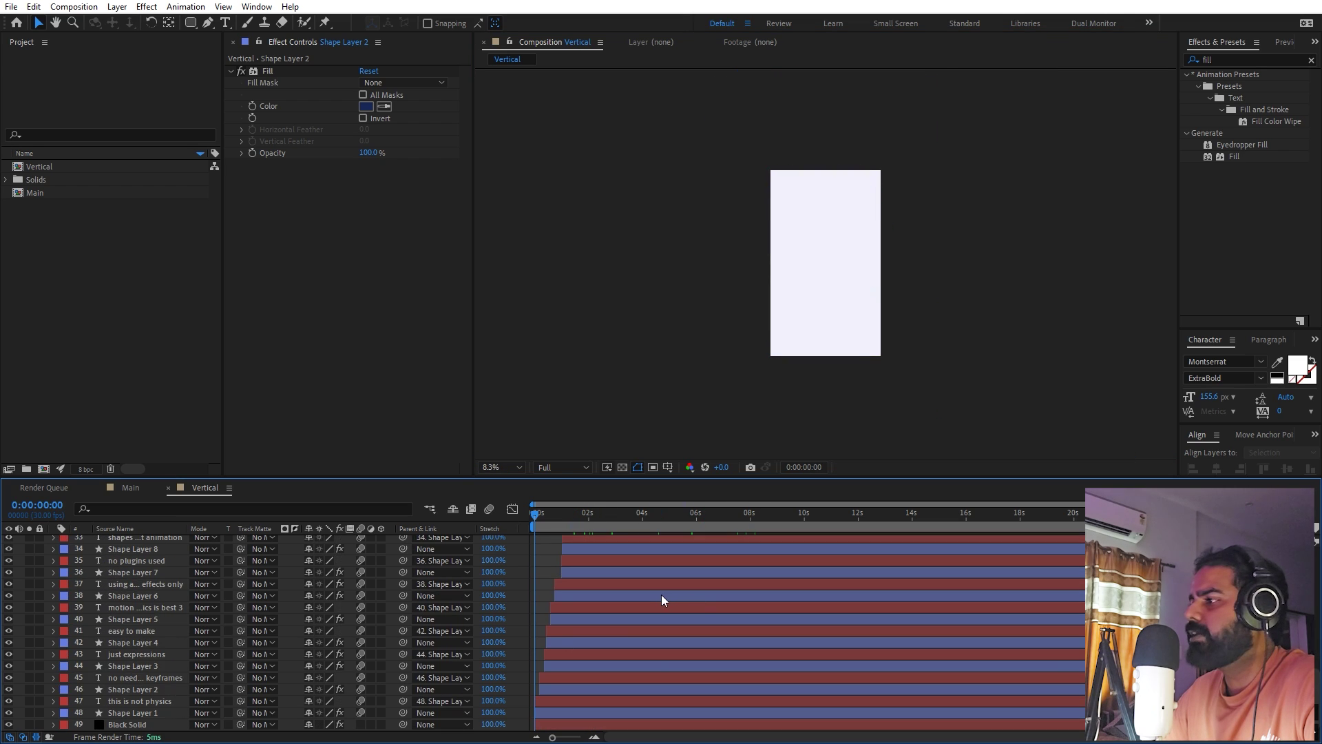
pyautogui.scroll(5, 657, 595)
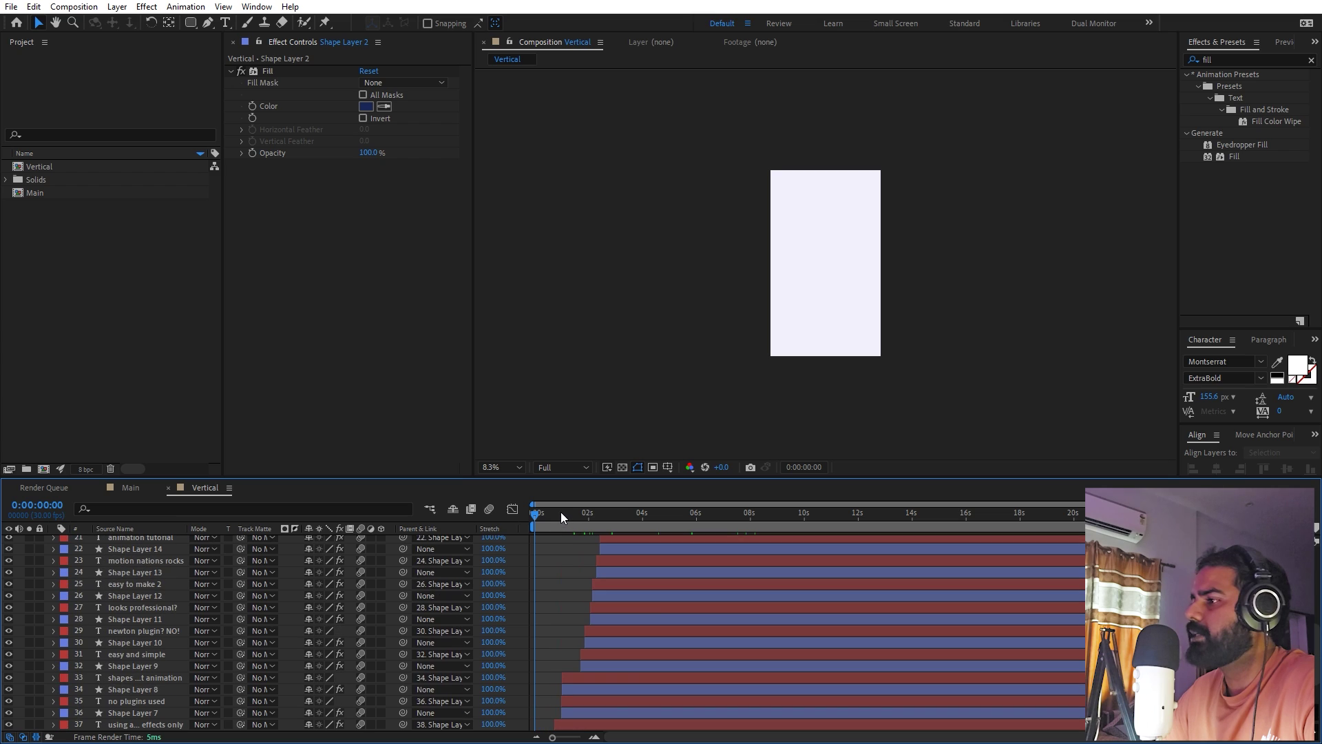
pyautogui.moveTo(559, 522); pyautogui.dragTo(618, 522)
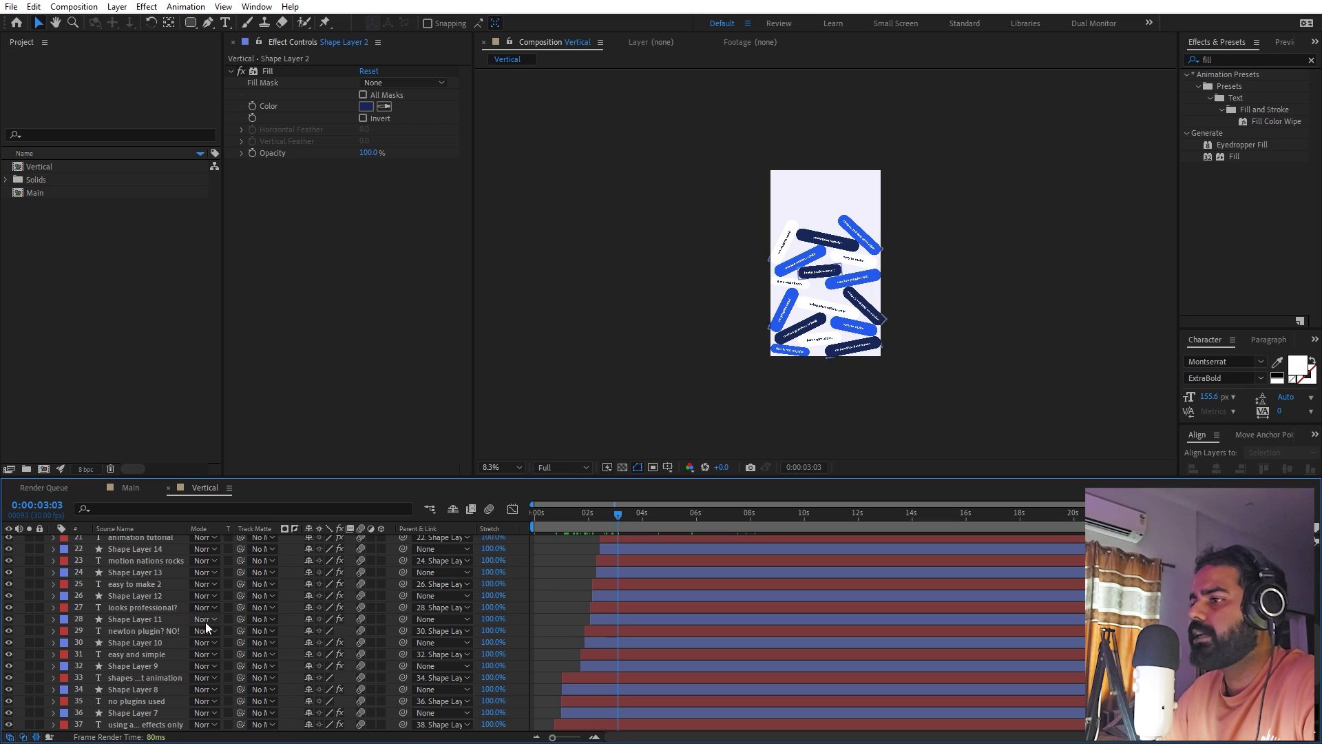
# Step: Examine the Position bounce expression of Shape Layer 11, including its e and g settings, and collapse the layer
pyautogui.click(116, 620)
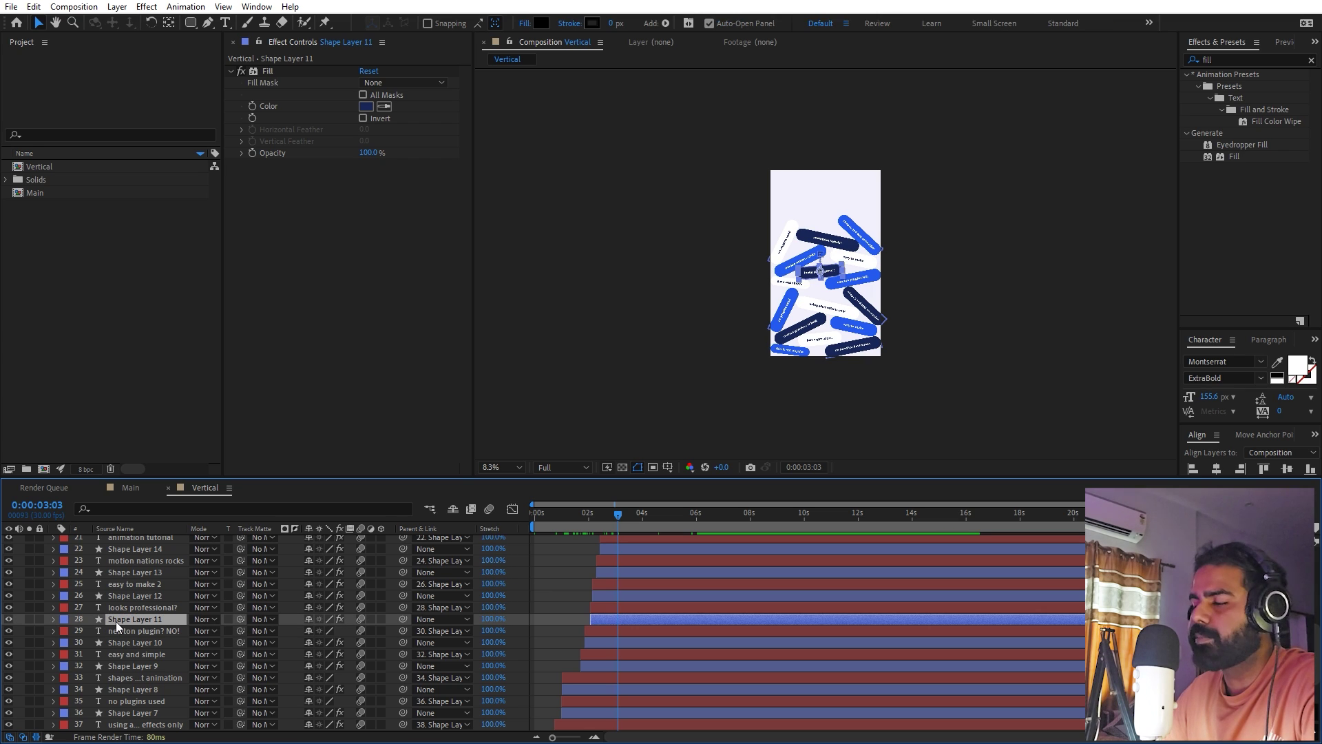
pyautogui.press('p')
pyautogui.click(79, 632)
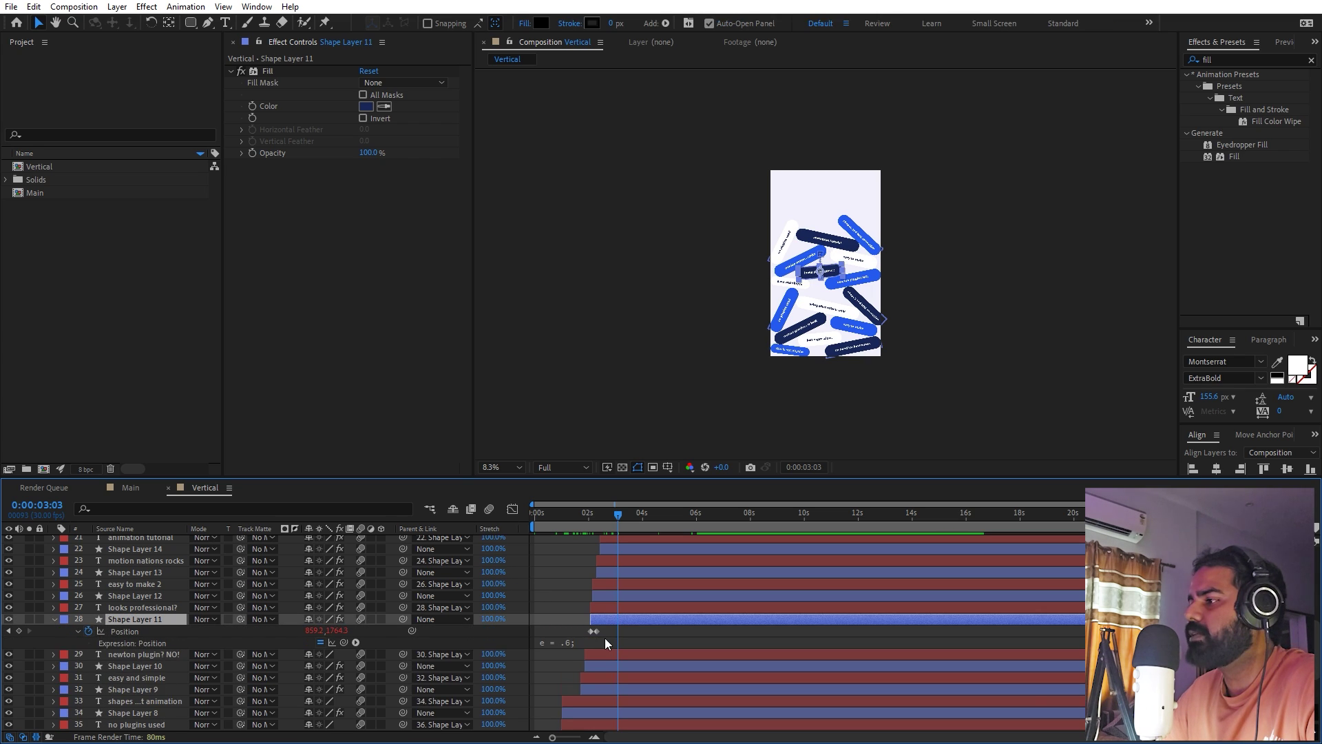
pyautogui.click(592, 643)
pyautogui.click(604, 644)
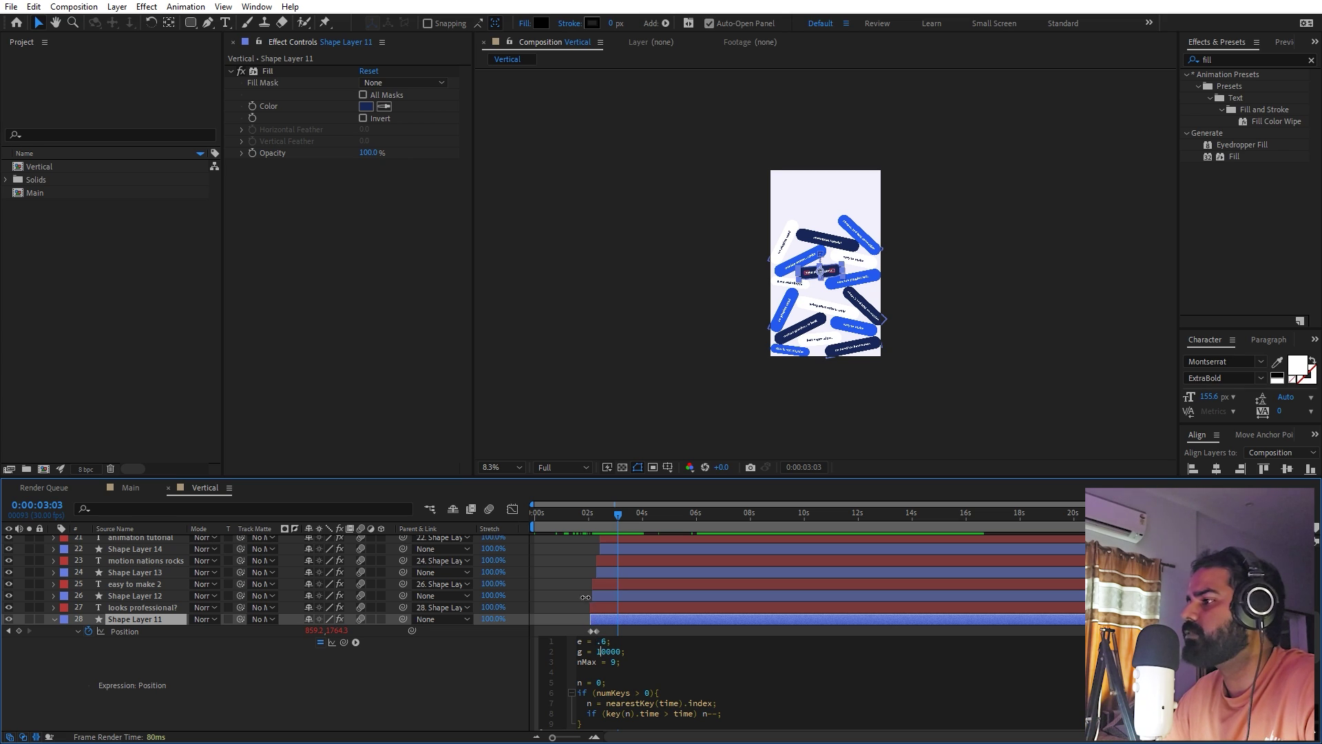
pyautogui.click(566, 597)
pyautogui.click(55, 619)
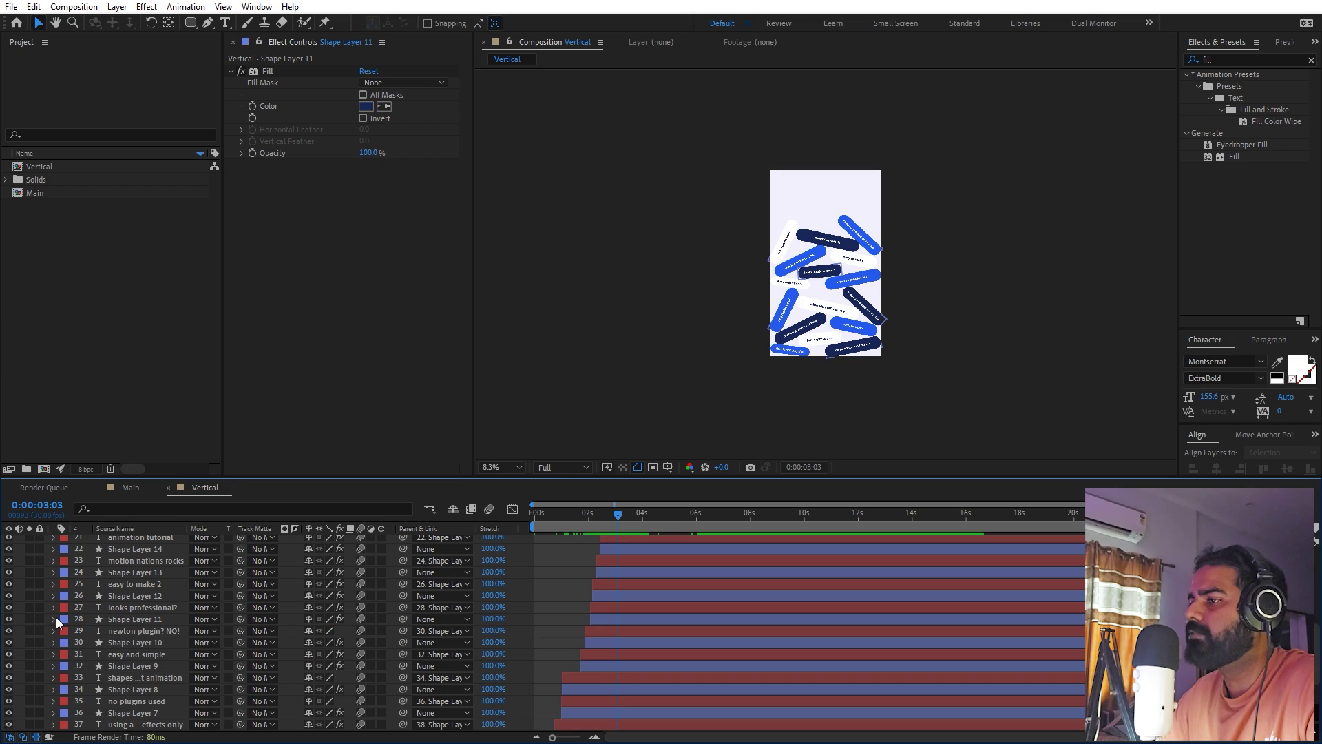
# Step: Delete the Black Solid background layer from beneath all the pill layers
pyautogui.click(503, 471)
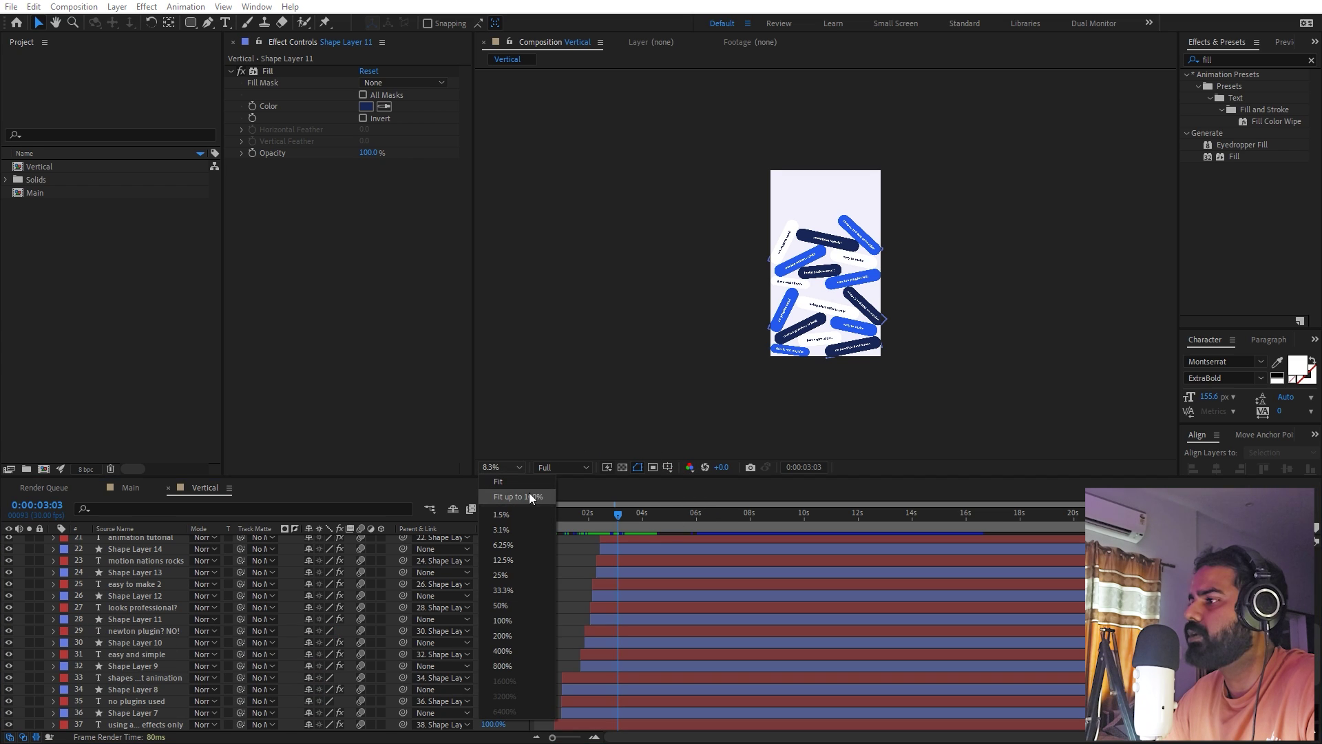
pyautogui.click(529, 494)
pyautogui.scroll(-4, 614, 668)
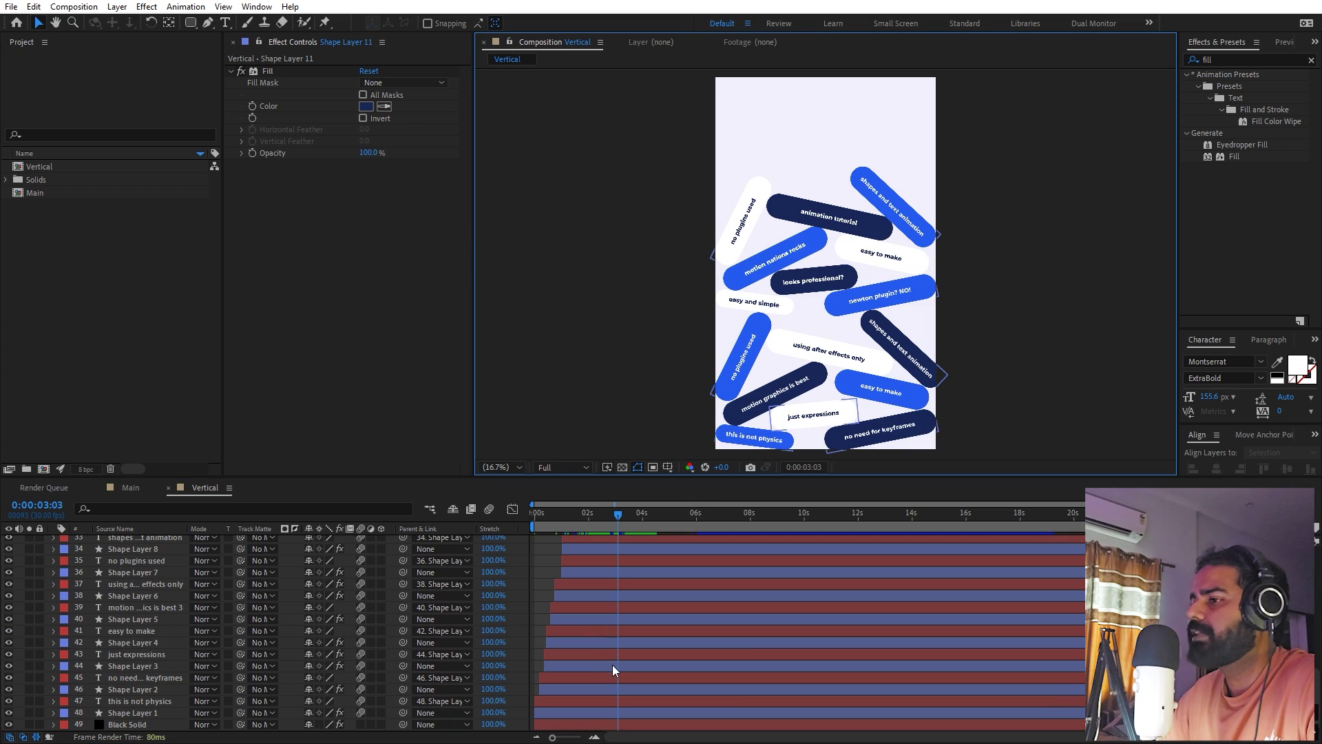
pyautogui.click(115, 726)
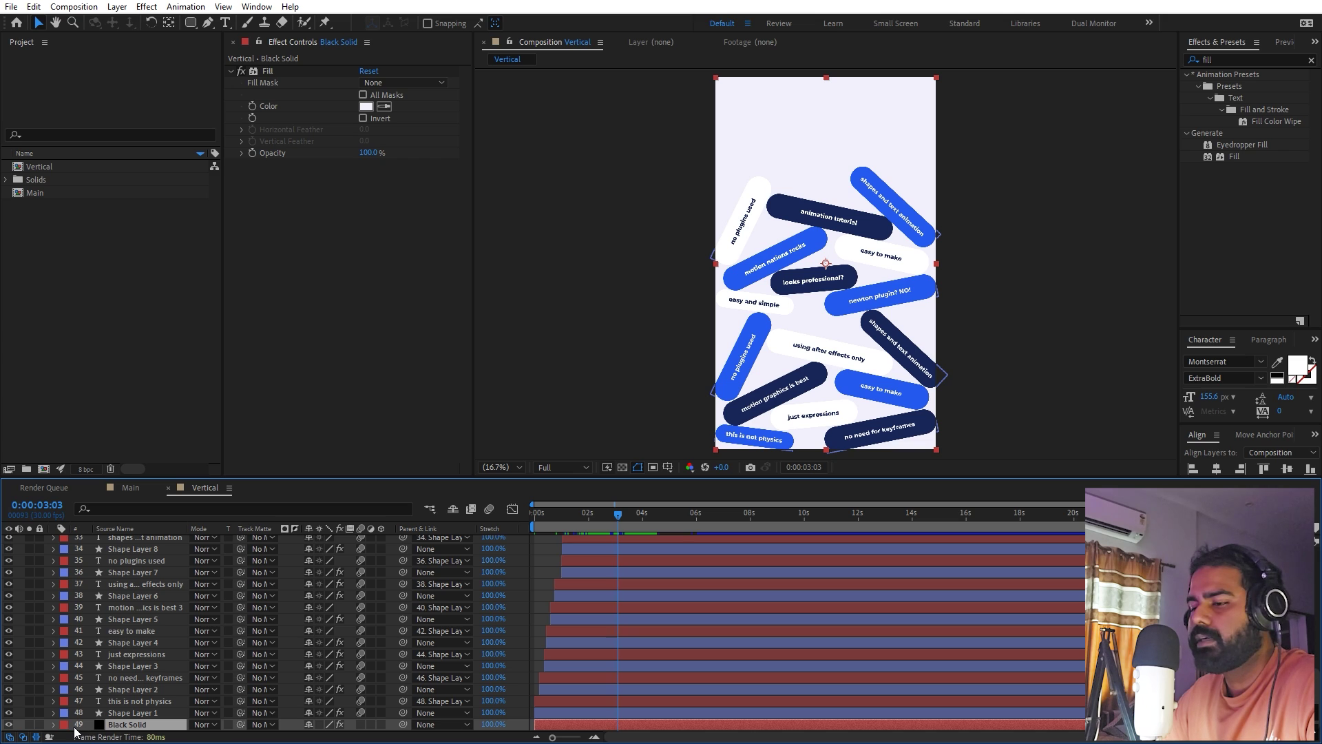
pyautogui.press('Delete')
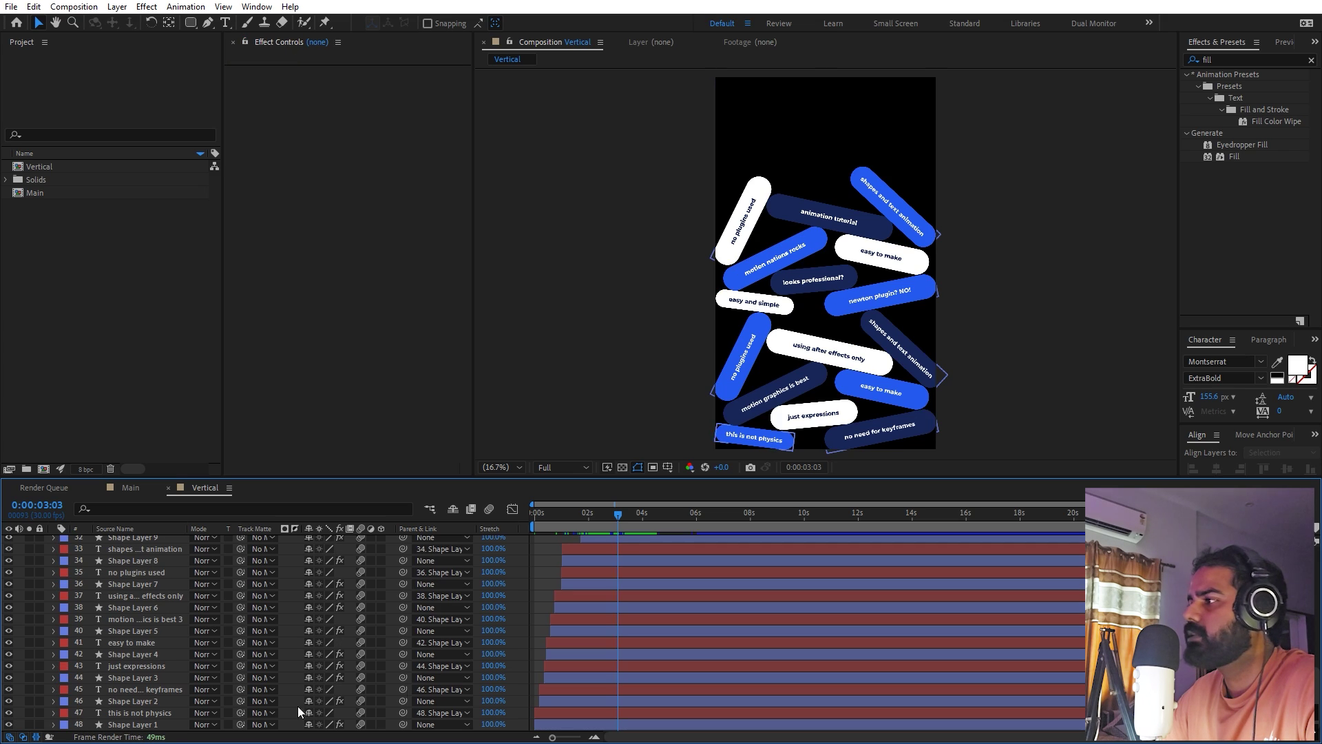
# Step: Paste the light-filled Black Solid into the Main composition and fit it to the frame
pyautogui.click(131, 488)
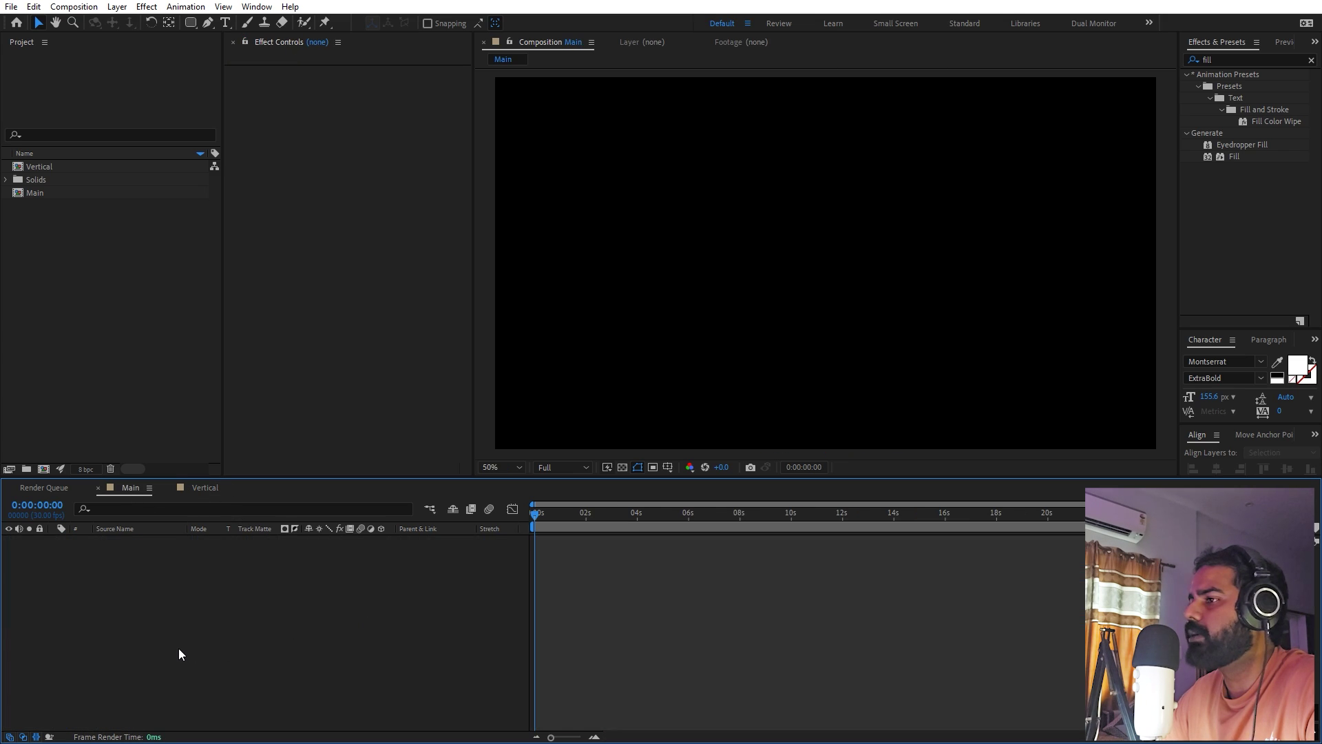
pyautogui.hotkey('ctrl', 'v')
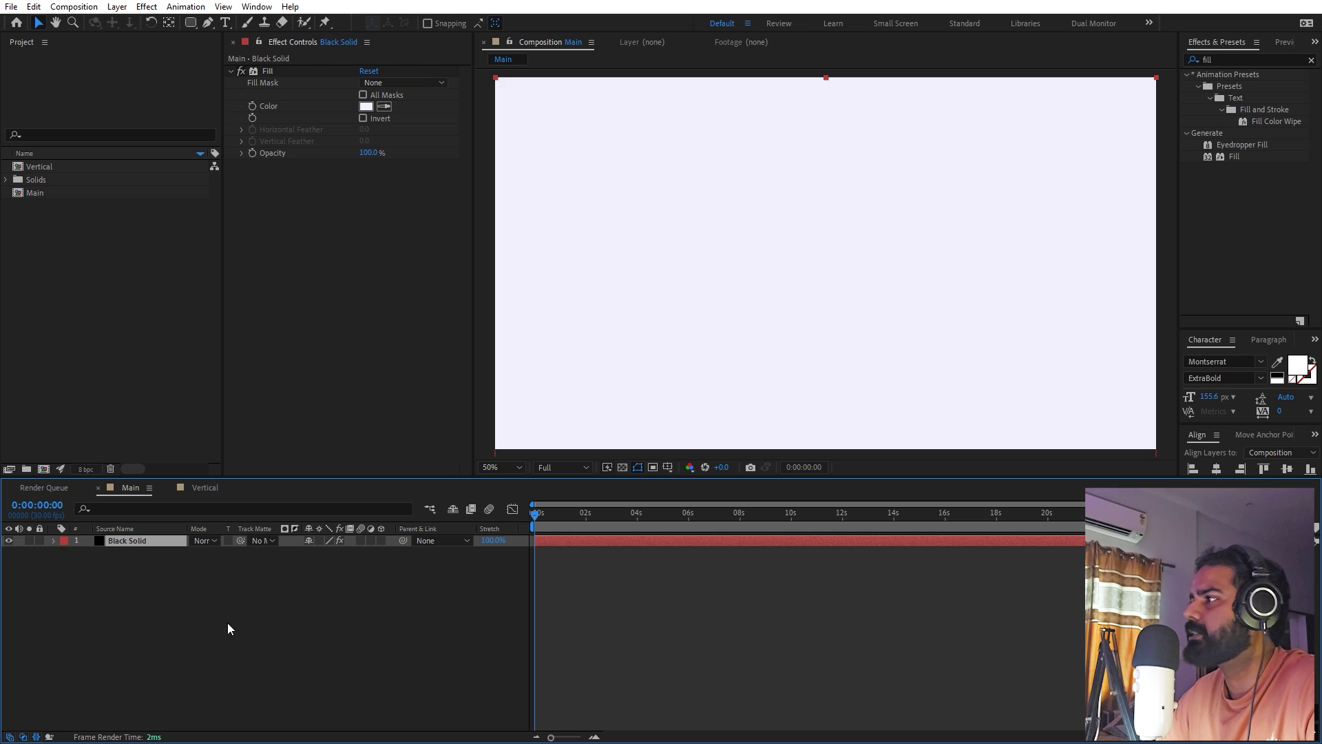
pyautogui.scroll(-4, 805, 271)
pyautogui.scroll(1, 805, 272)
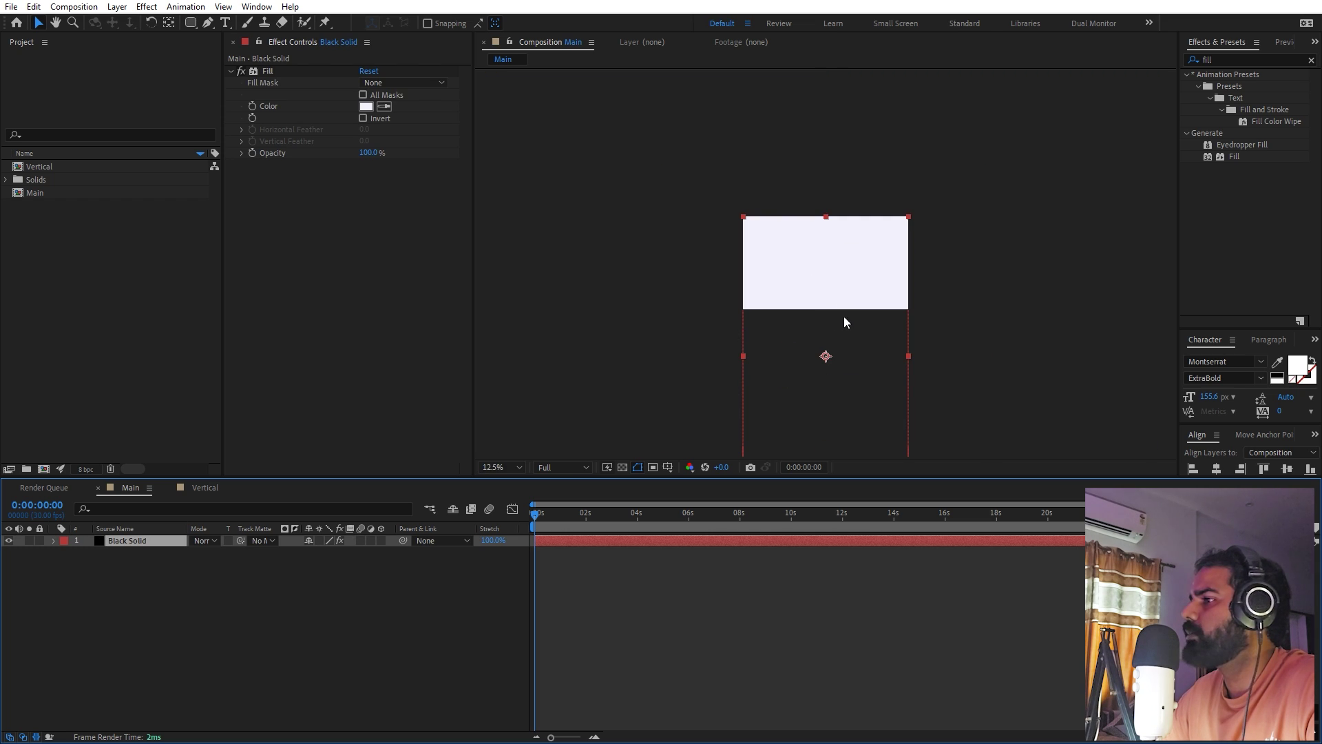
pyautogui.hotkey('ctrl', 'alt', 'f')
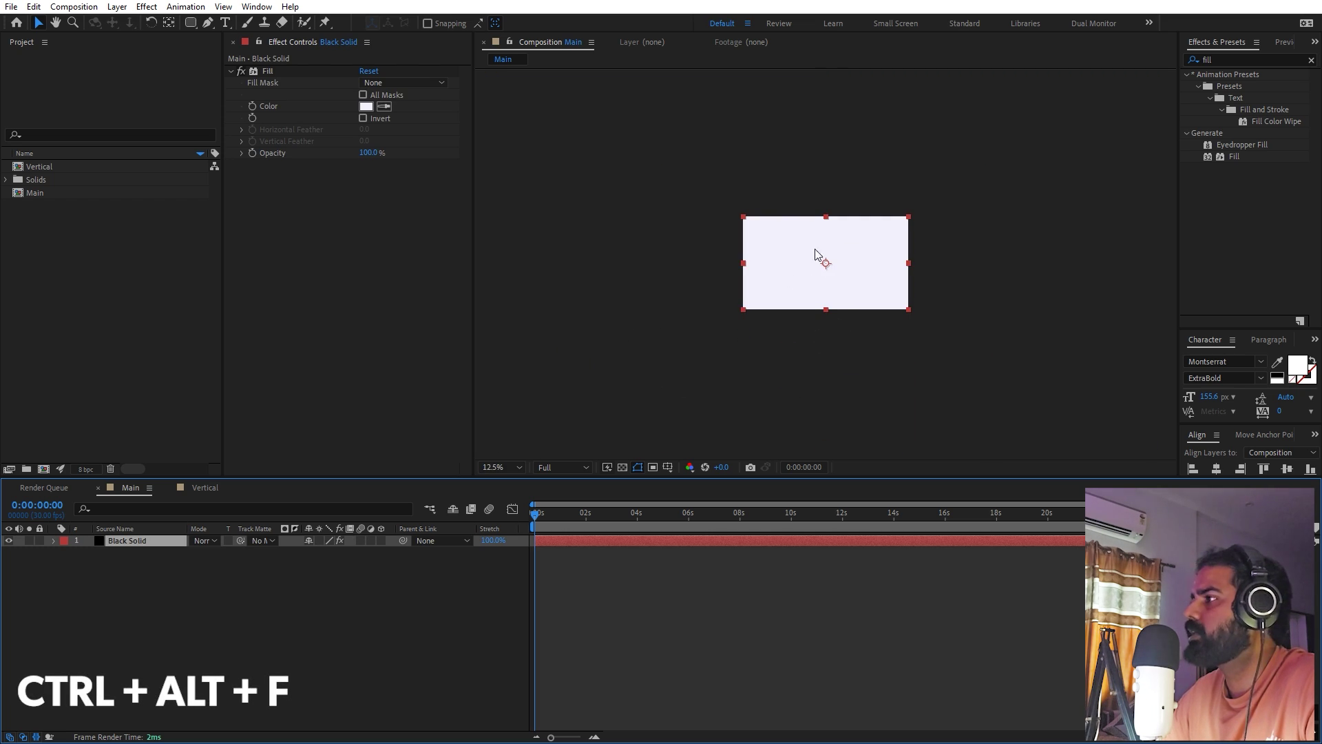
pyautogui.click(738, 622)
pyautogui.press('.')
pyautogui.scroll(2, 864, 292)
pyautogui.click(500, 465)
pyautogui.click(516, 496)
# Step: Add the Vertical composition above Black Solid in Main and align its bottom edge to the composition frame
pyautogui.moveTo(35, 166); pyautogui.dragTo(147, 539)
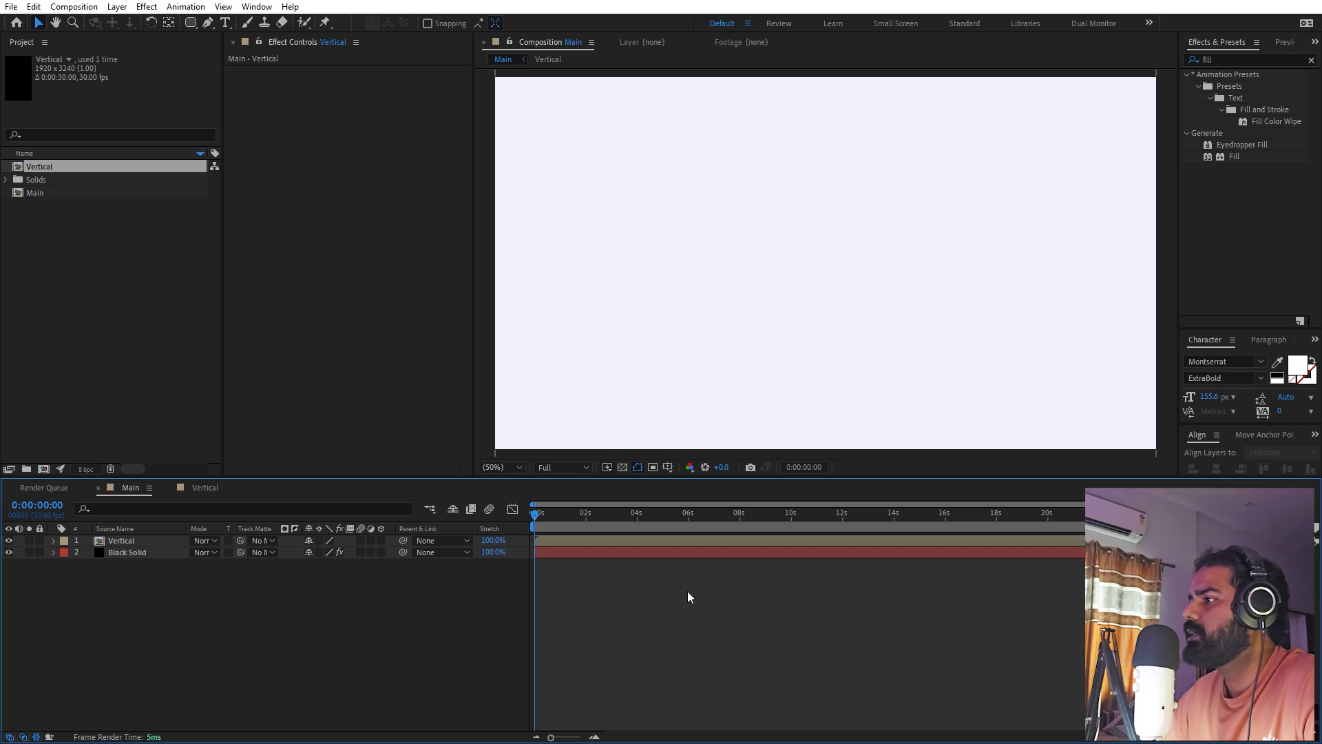
pyautogui.press(',')
pyautogui.press(',')
pyautogui.press(',')
pyautogui.press(',')
pyautogui.moveTo(787, 350); pyautogui.dragTo(779, 274)
pyautogui.scroll(1, 832, 308)
pyautogui.click(1308, 469)
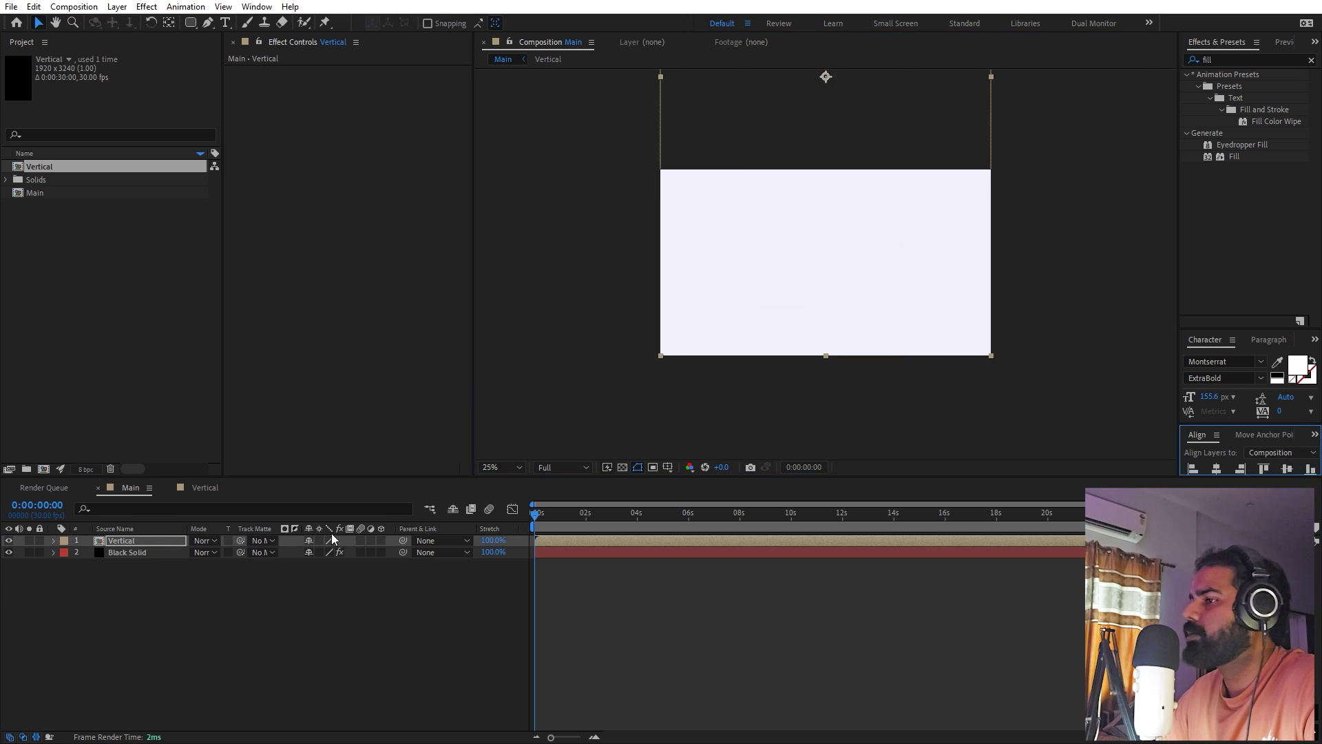
# Step: Add a Position keyframe to the Vertical layer at 0 seconds and preview the falling pills
pyautogui.click(156, 542)
pyautogui.press('p')
pyautogui.click(89, 553)
pyautogui.click(630, 599)
pyautogui.press('space')
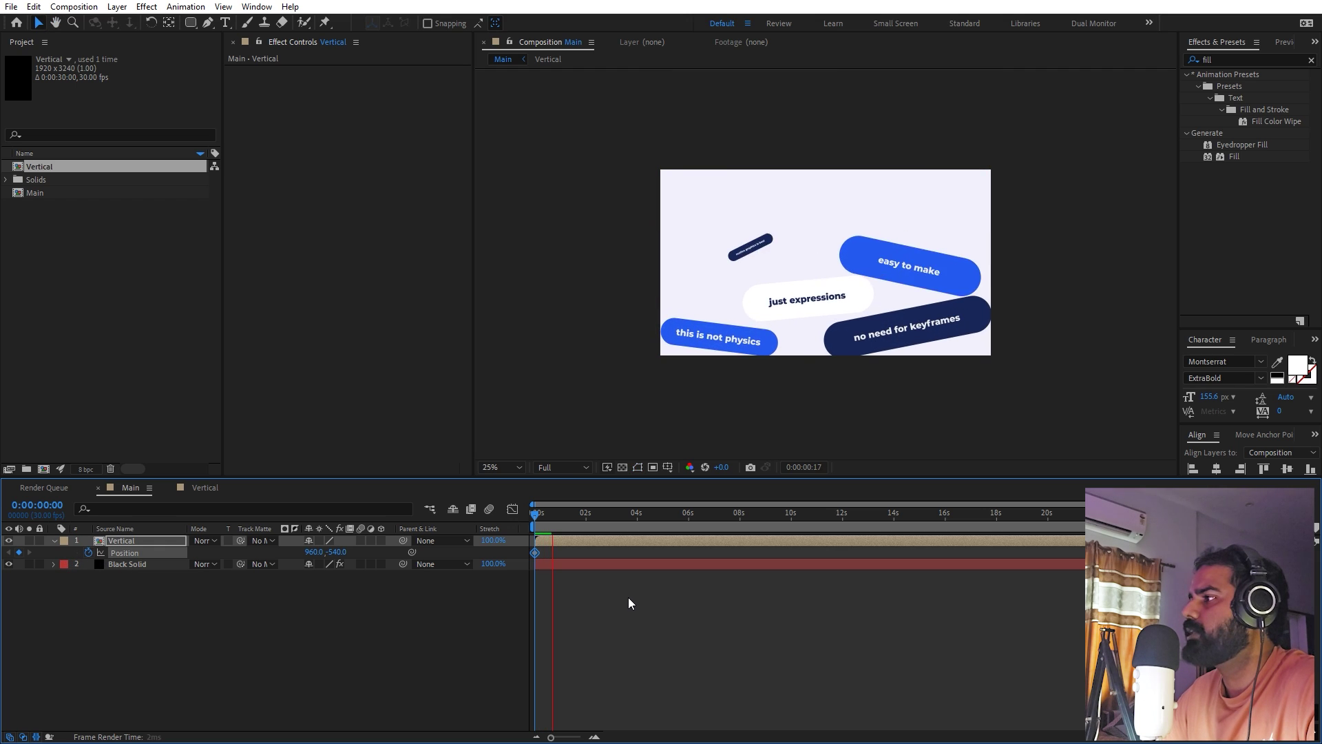
pyautogui.press('space')
# Step: At 4 seconds, keyframe the Vertical layer's Position by aligning its top edge to the composition, and preview the camera-like move
pyautogui.moveTo(563, 515); pyautogui.dragTo(638, 531)
pyautogui.moveTo(898, 228); pyautogui.dragTo(895, 594)
pyautogui.click(1264, 469)
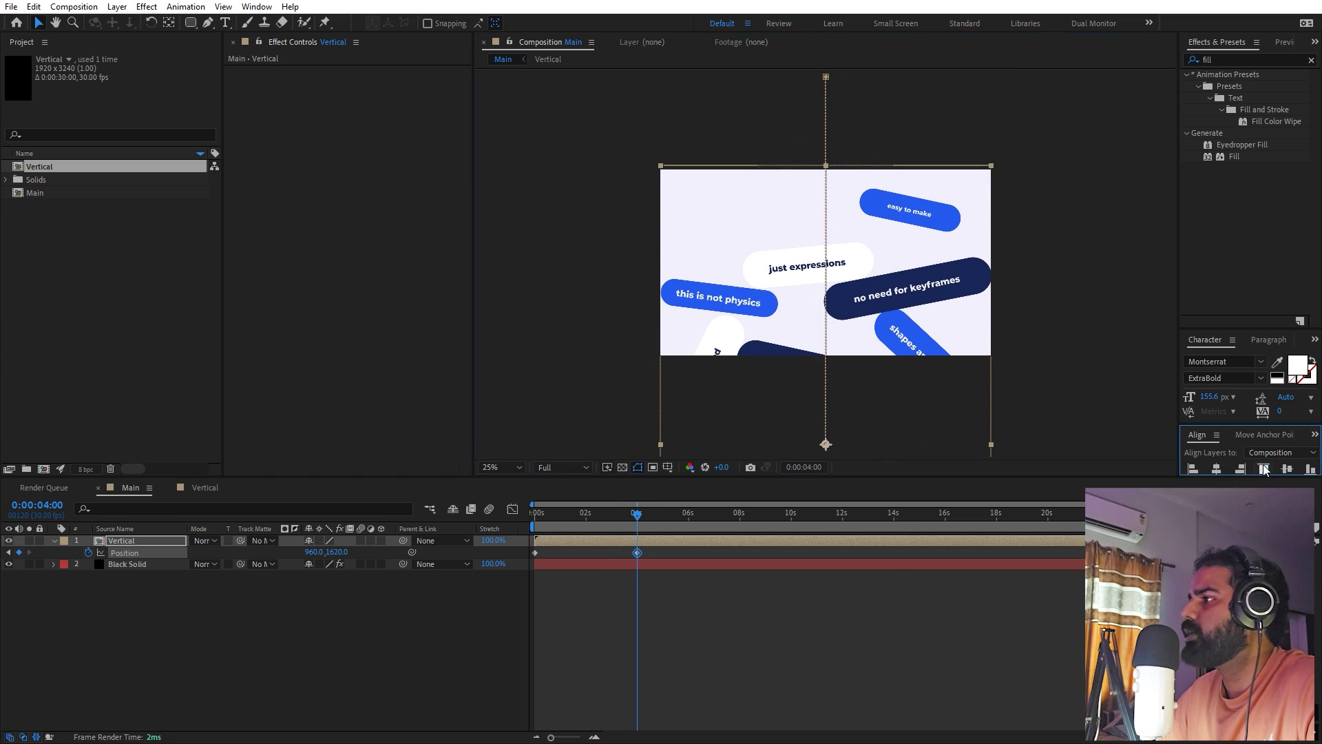
pyautogui.press('Home')
pyautogui.press('space')
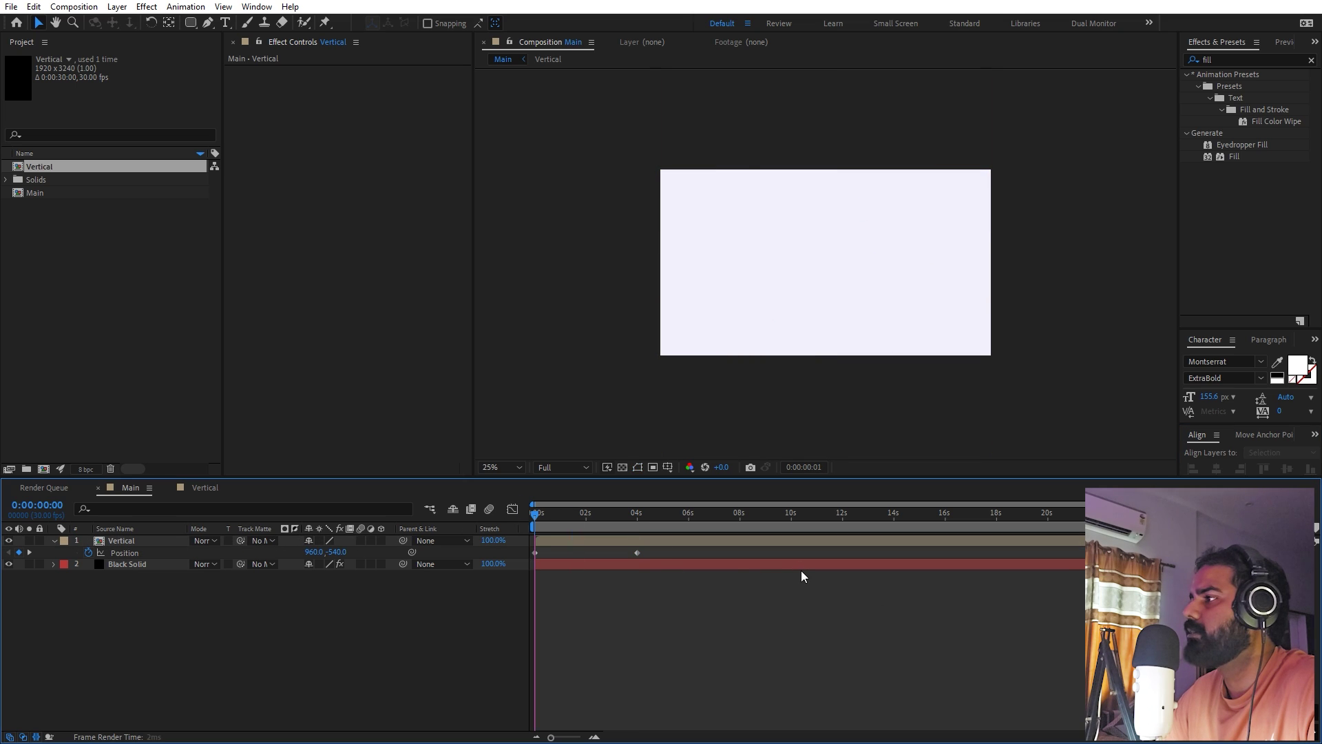
pyautogui.click(722, 542)
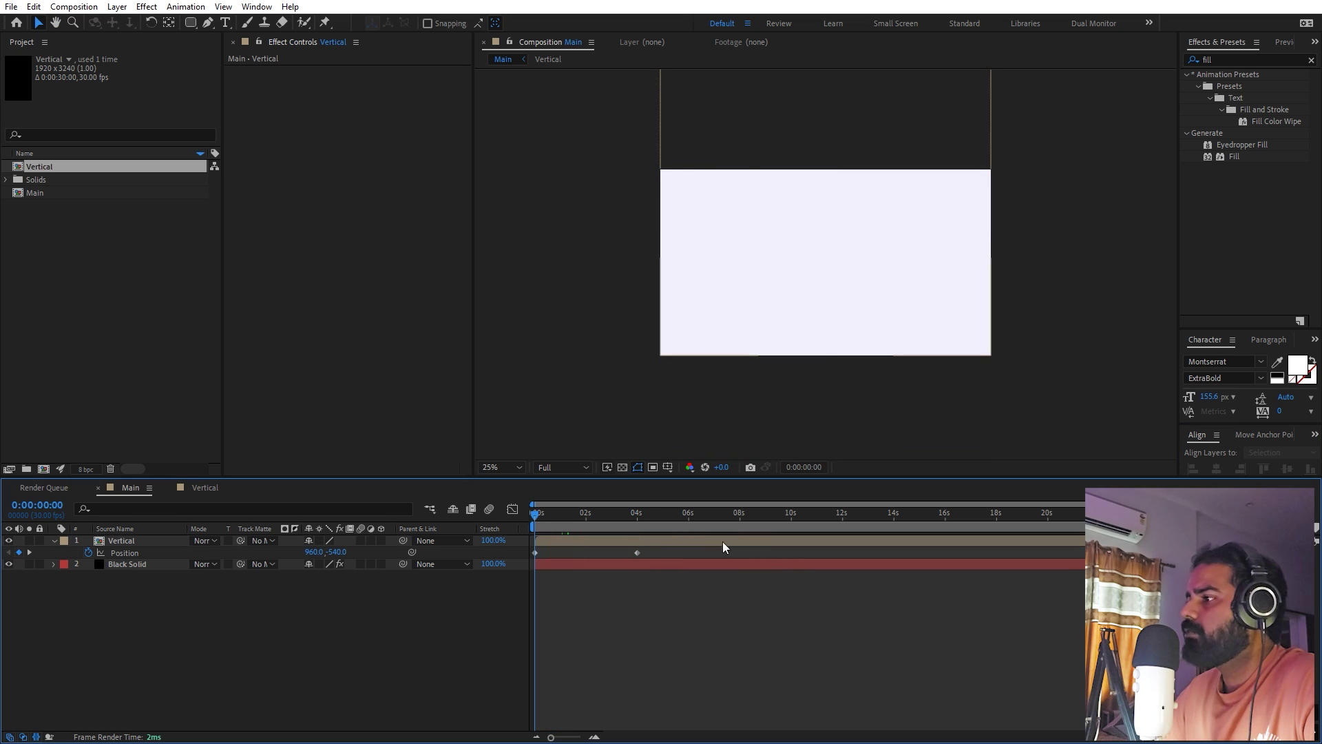
# Step: Ease both Position keyframes of the Vertical layer, shape the speed graph into a sharper central peak, and preview it
pyautogui.moveTo(659, 562); pyautogui.dragTo(502, 558)
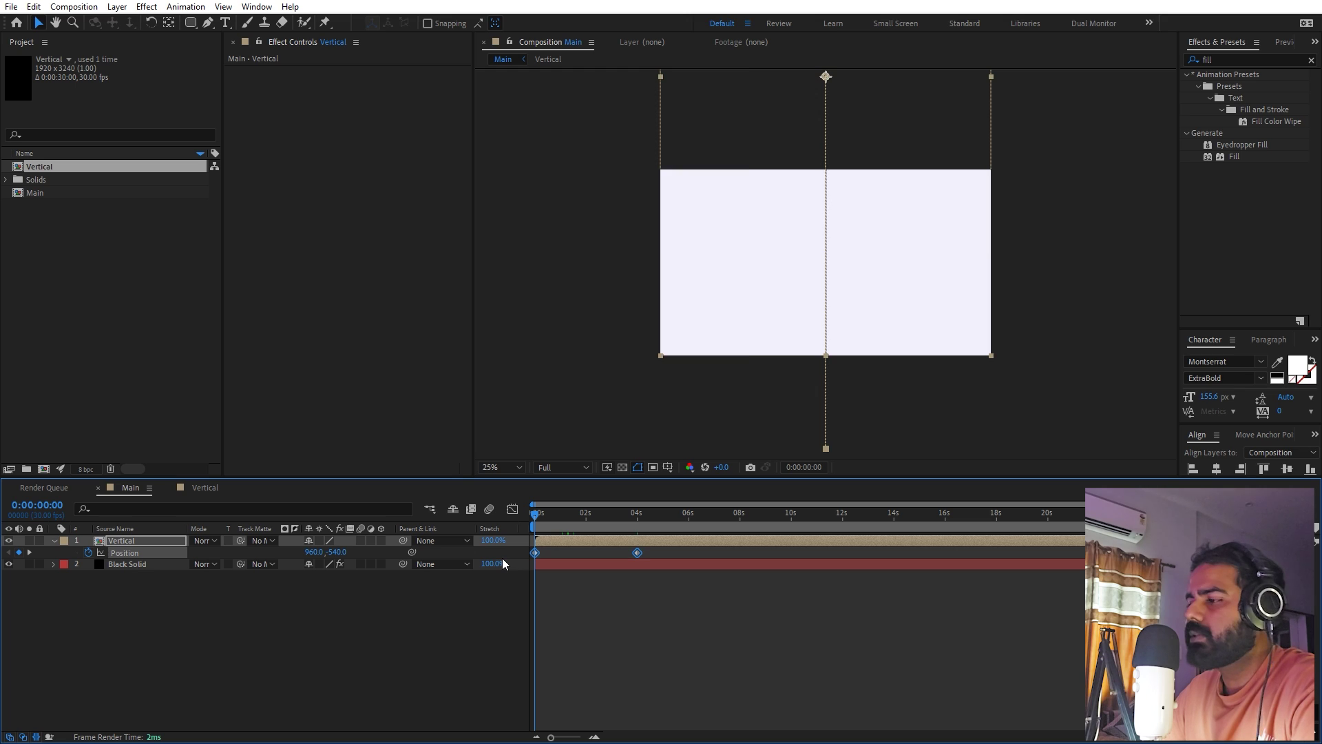
pyautogui.click(513, 509)
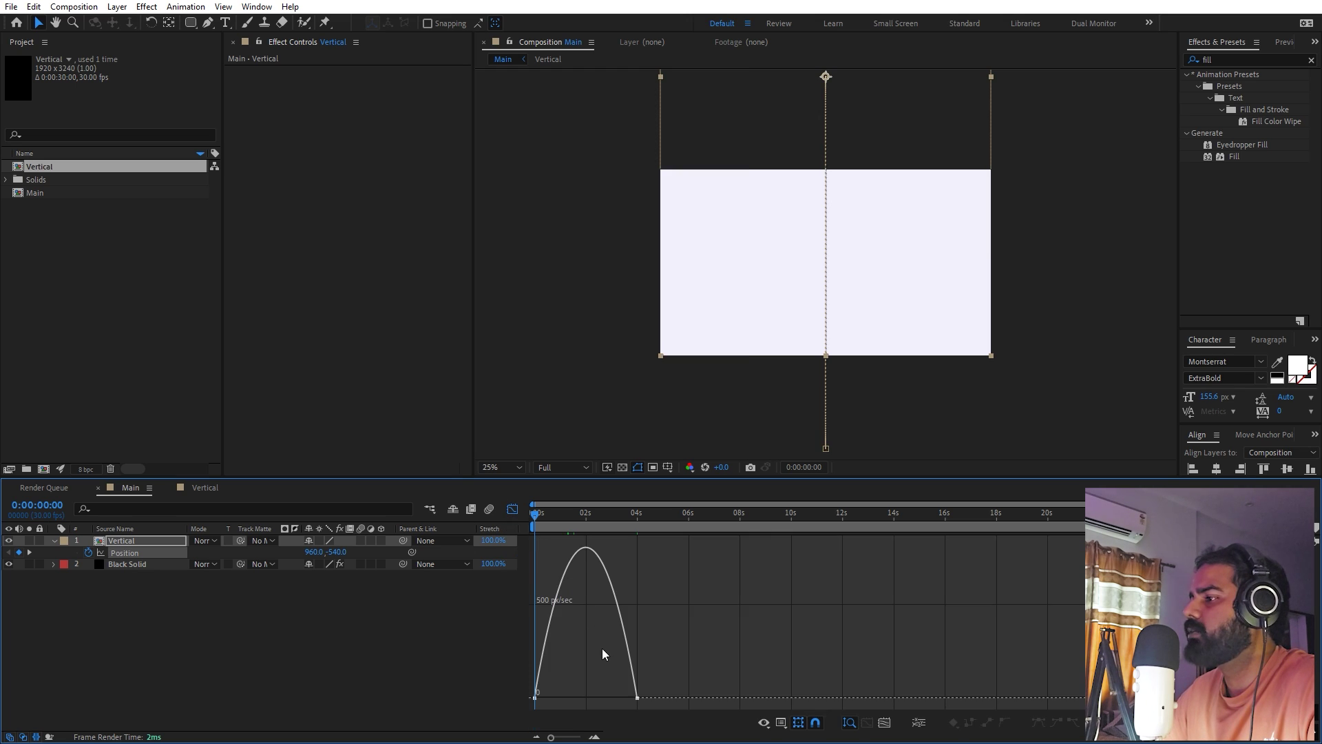
pyautogui.moveTo(553, 698); pyautogui.dragTo(609, 698)
pyautogui.click(772, 630)
pyautogui.press('space')
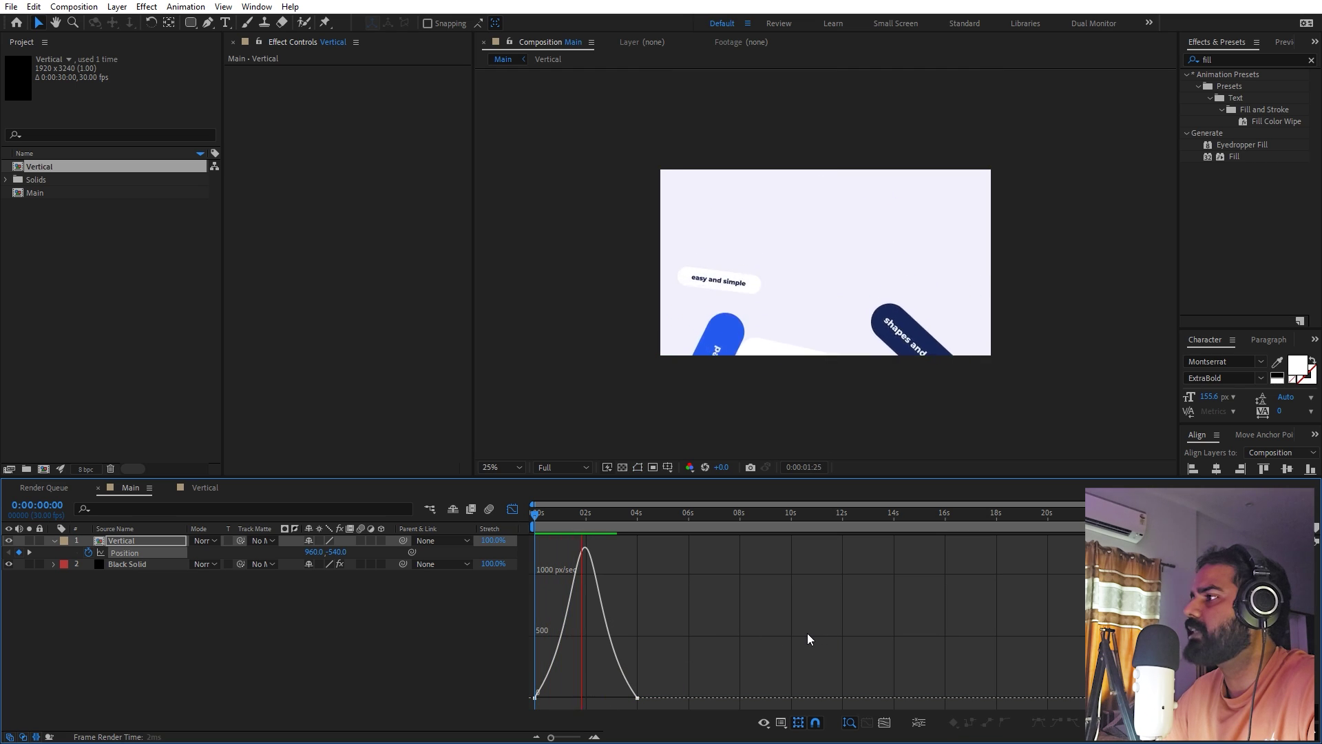
# Step: Move the Vertical layer's final Position keyframe to about 4.4 seconds in the speed graph and preview the motion
pyautogui.click(584, 566)
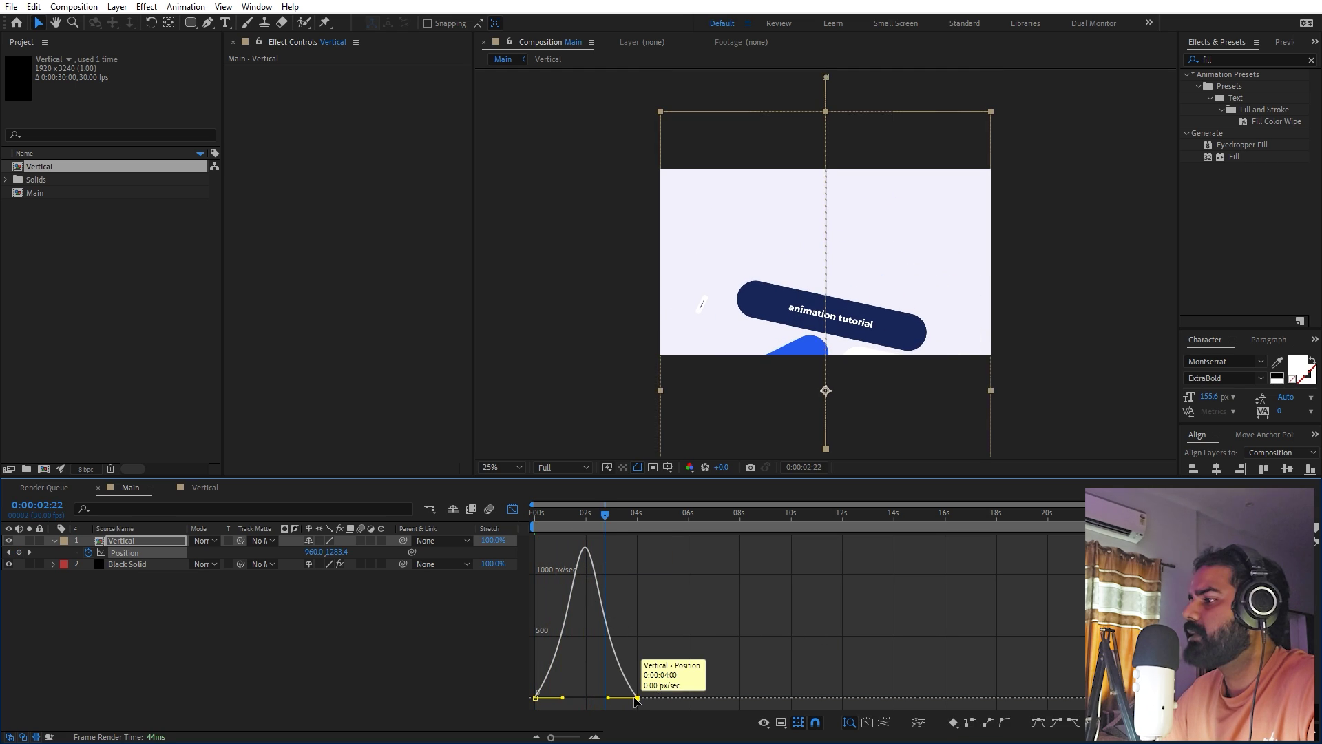
pyautogui.moveTo(641, 698); pyautogui.dragTo(647, 698)
pyautogui.moveTo(576, 517); pyautogui.dragTo(532, 516)
pyautogui.press('space')
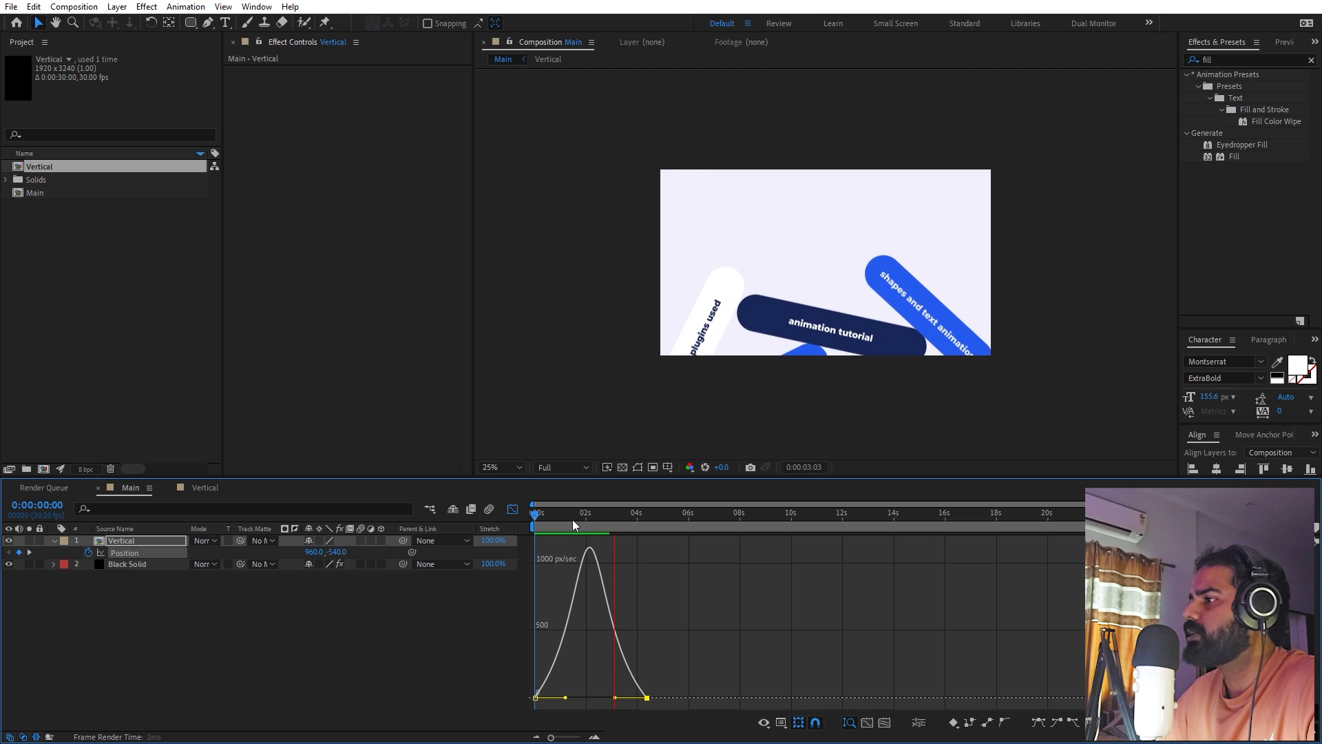
pyautogui.press('space')
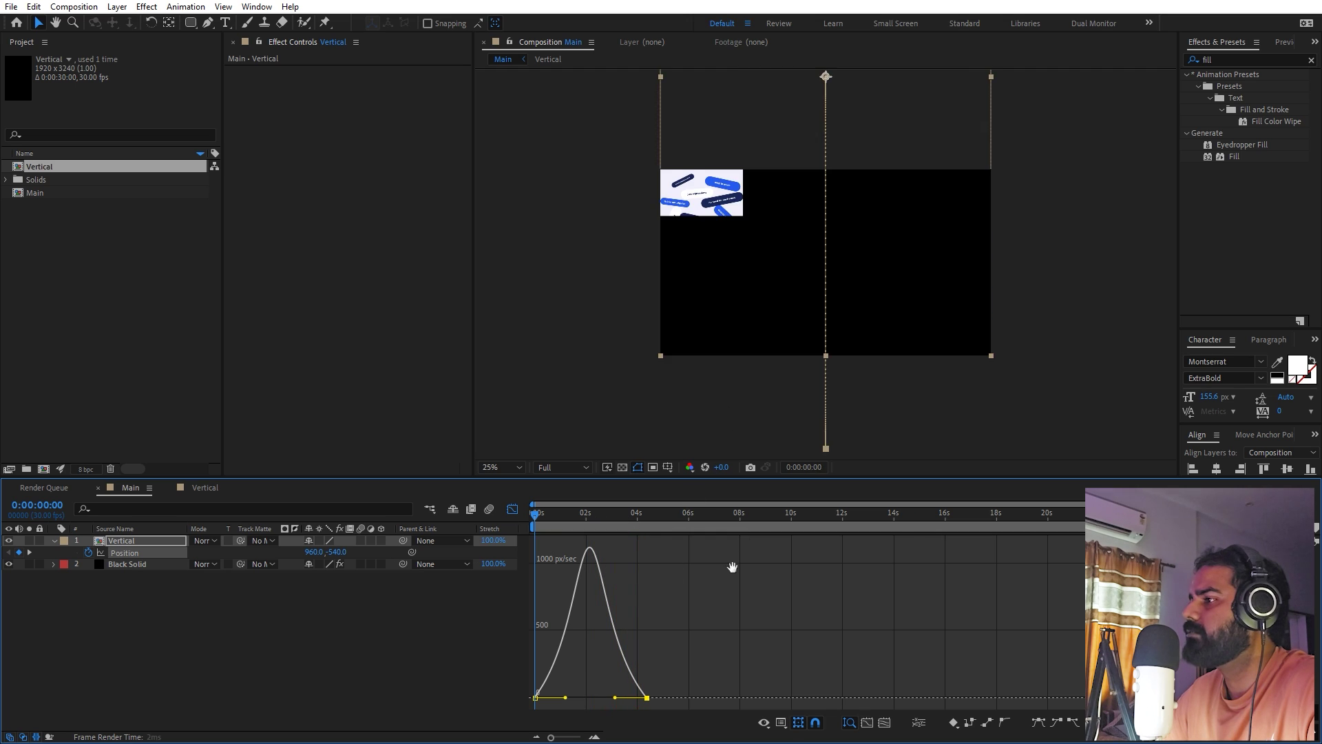
# Step: Close the graph editor and duplicate the Vertical layer
pyautogui.hotkey('shift', 'F3')
pyautogui.scroll(2, 819, 399)
pyautogui.click(663, 550)
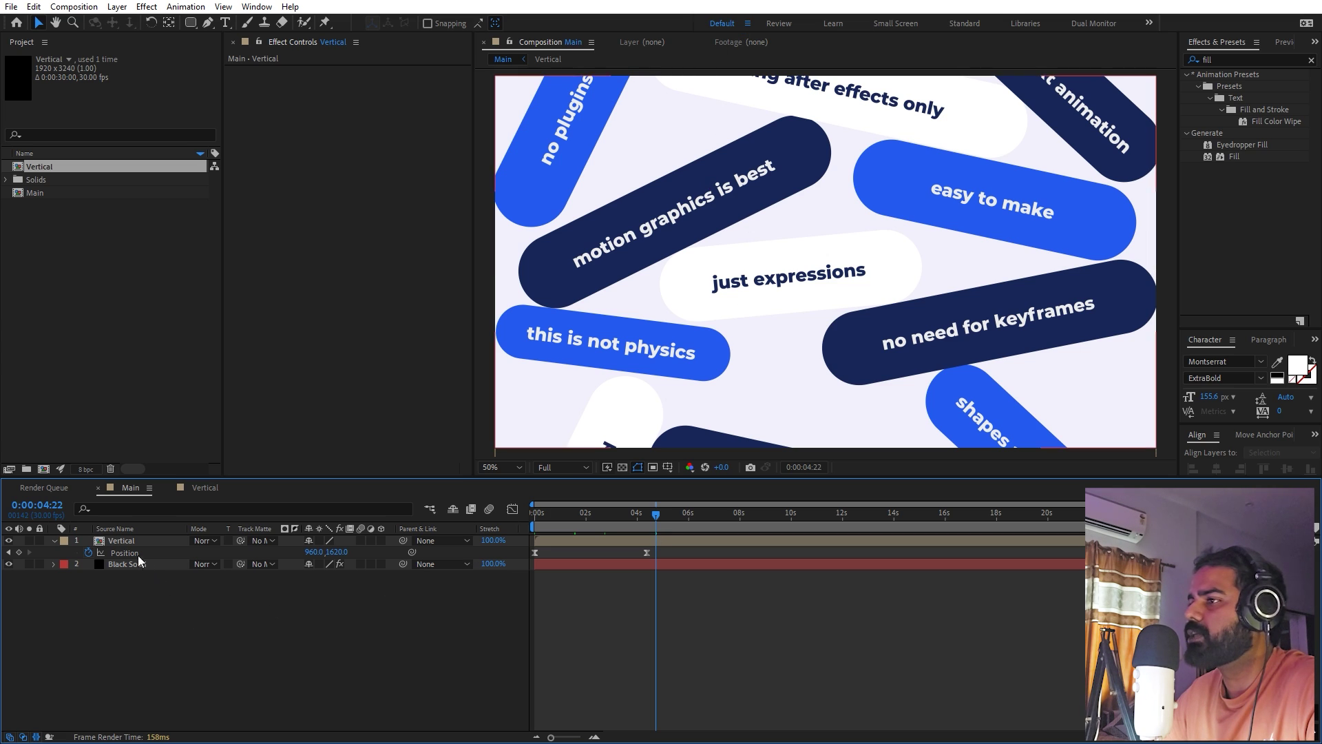
pyautogui.click(127, 541)
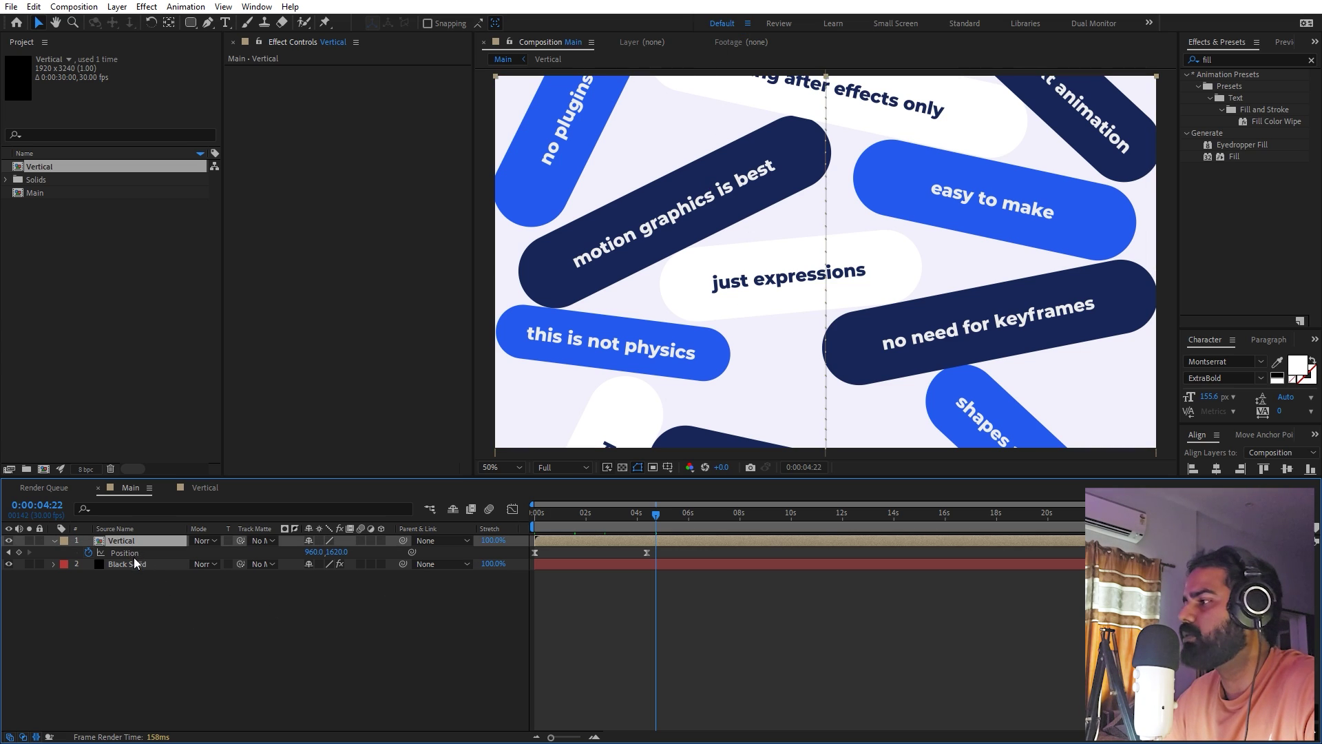
pyautogui.hotkey('ctrl', 'd')
# Step: Apply a Fill effect to the lower Vertical layer and set its color to black
pyautogui.click(129, 553)
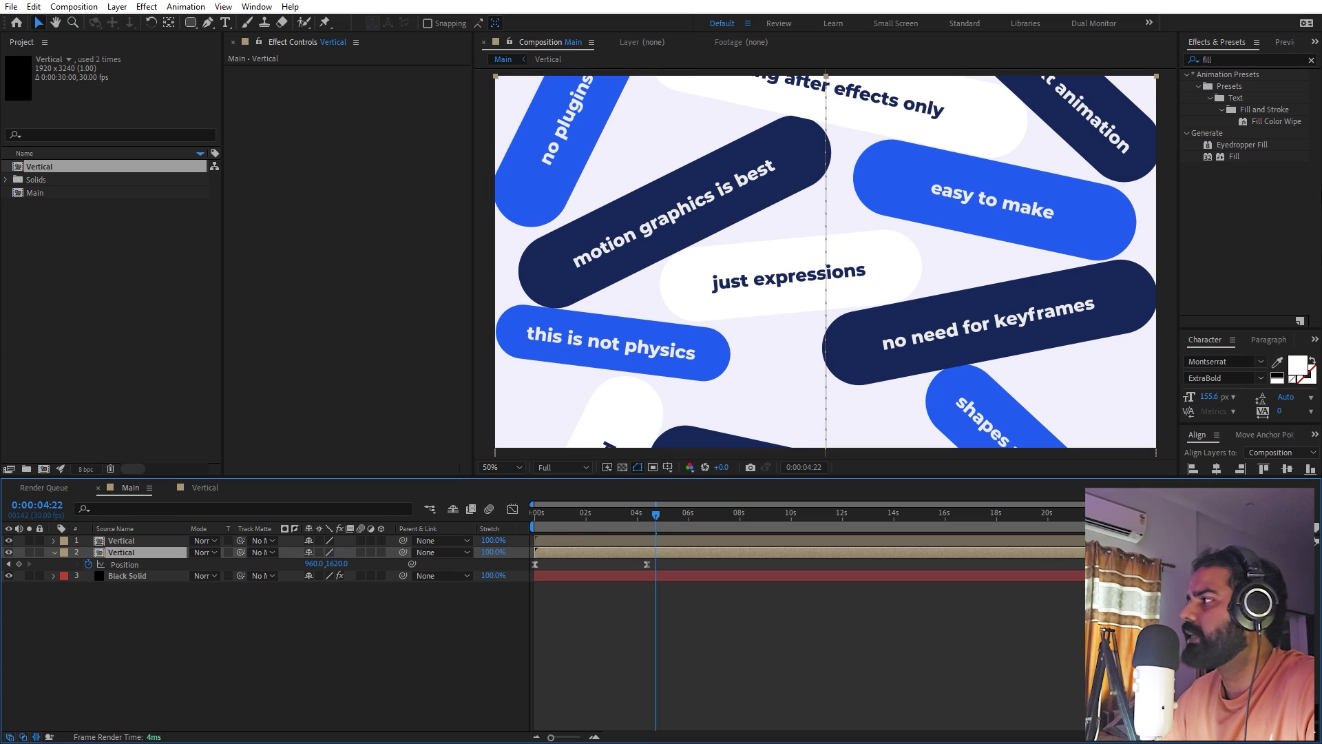
pyautogui.click(1244, 60)
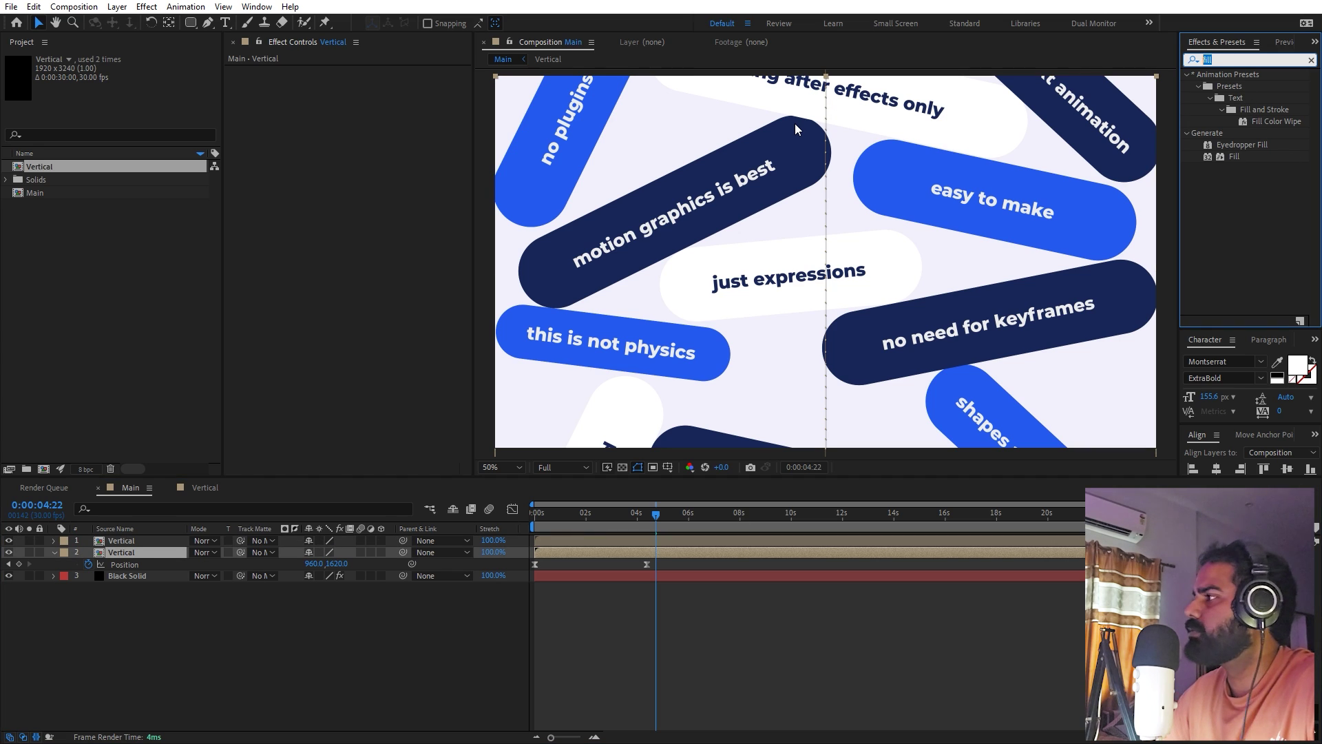
pyautogui.moveTo(1237, 157); pyautogui.dragTo(160, 551)
pyautogui.click(366, 107)
pyautogui.moveTo(206, 469); pyautogui.dragTo(124, 638)
pyautogui.click(475, 443)
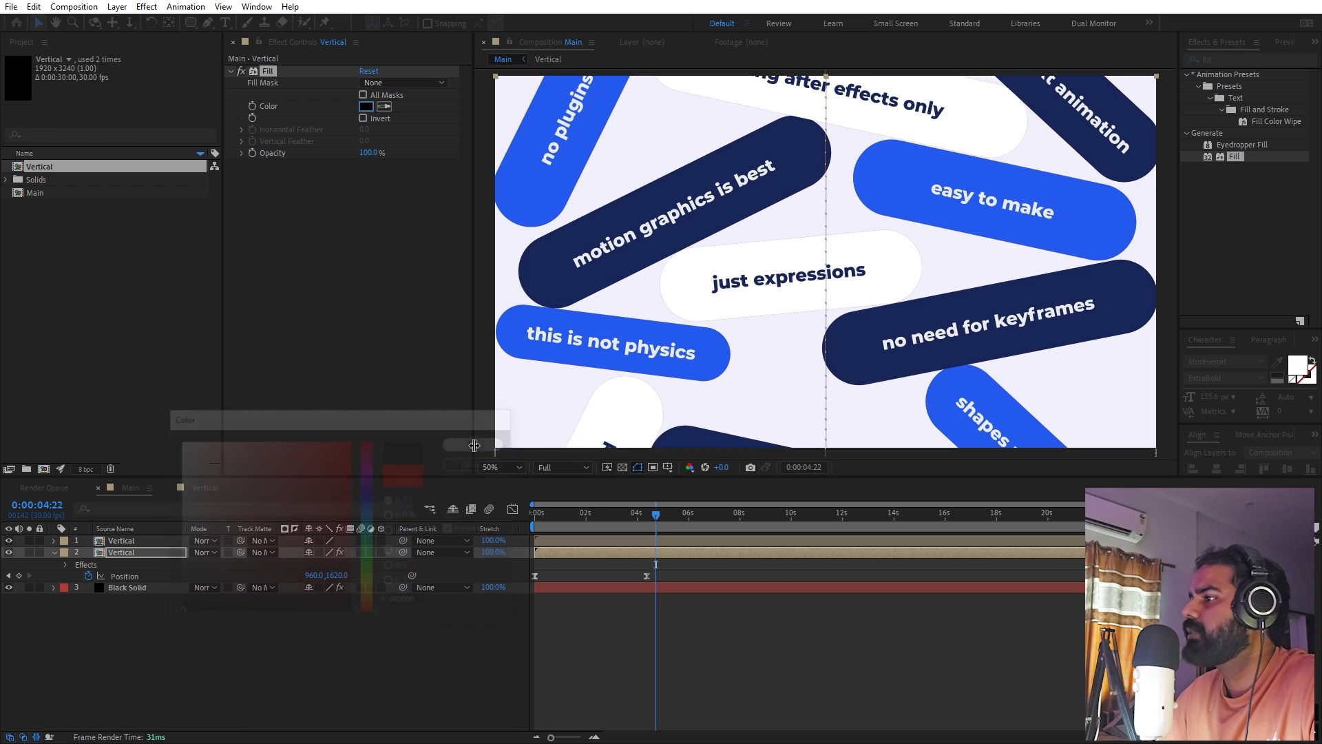
# Step: Add CC Radial Blur to the lower Vertical layer and set its Type to Fading Zoom
pyautogui.click(1238, 58)
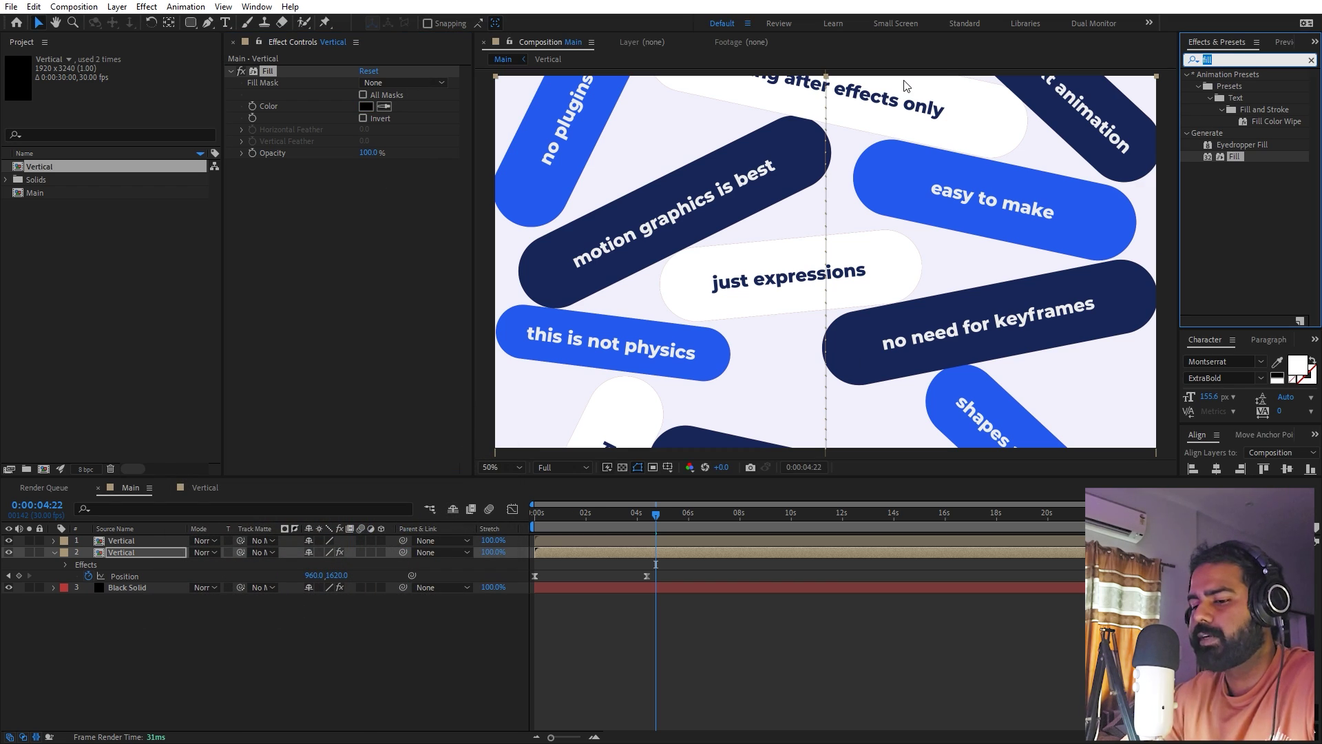
pyautogui.write('cc rad')
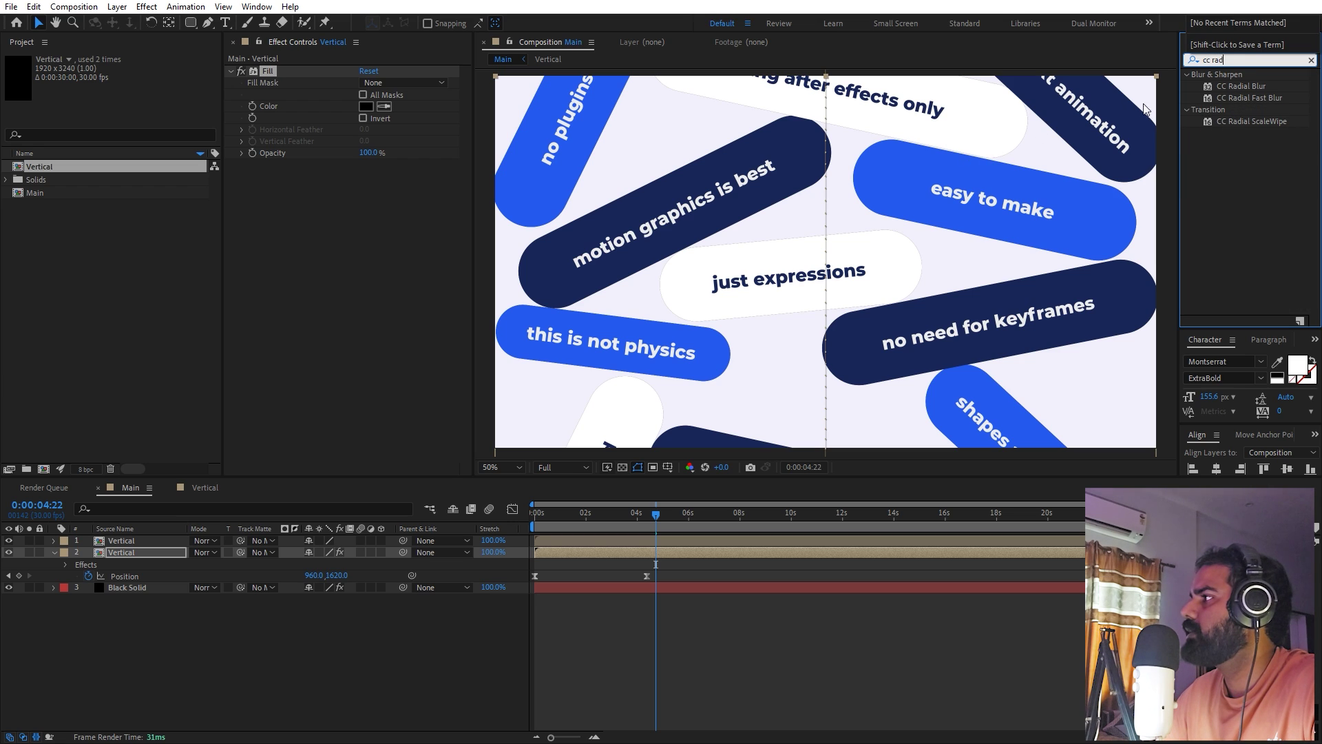
pyautogui.moveTo(1233, 92); pyautogui.dragTo(286, 284)
pyautogui.click(390, 178)
pyautogui.click(425, 207)
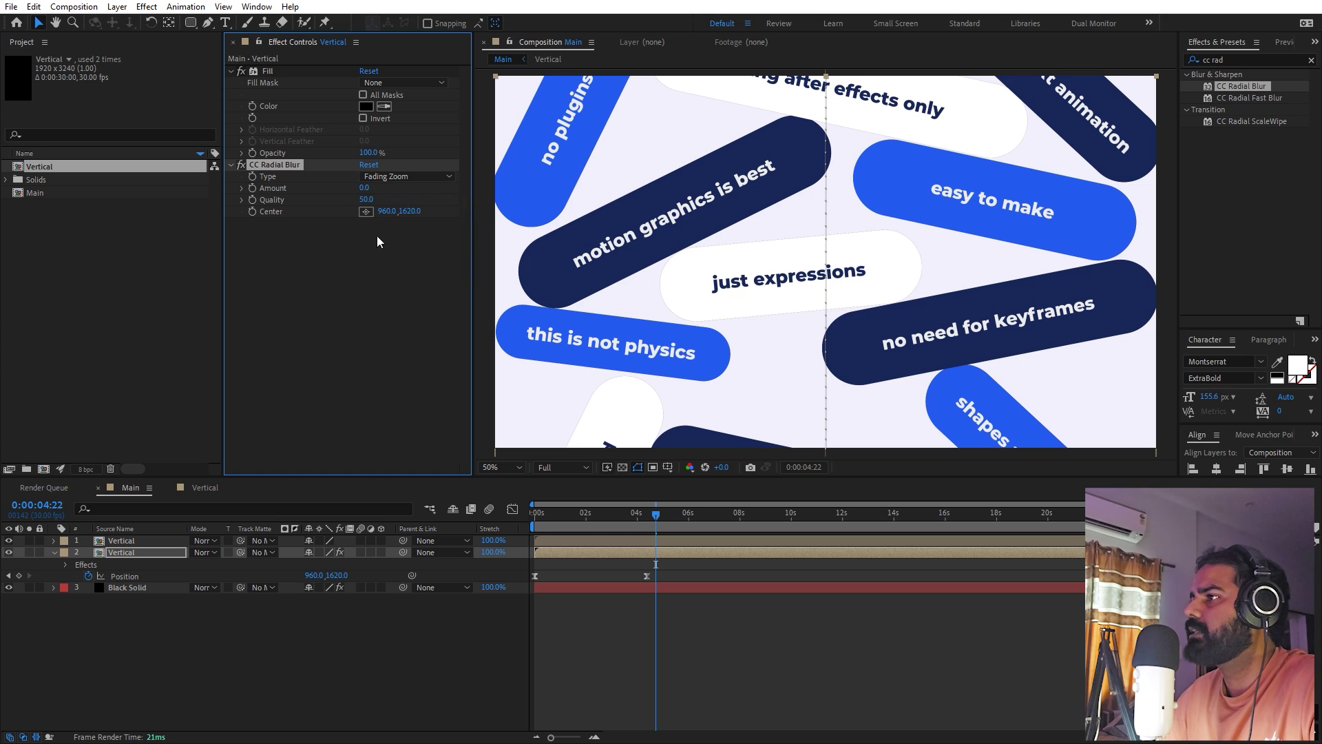
# Step: Place the CC Radial Blur center above the frame at about 952, -448 and set its Amount to 61
pyautogui.press(',')
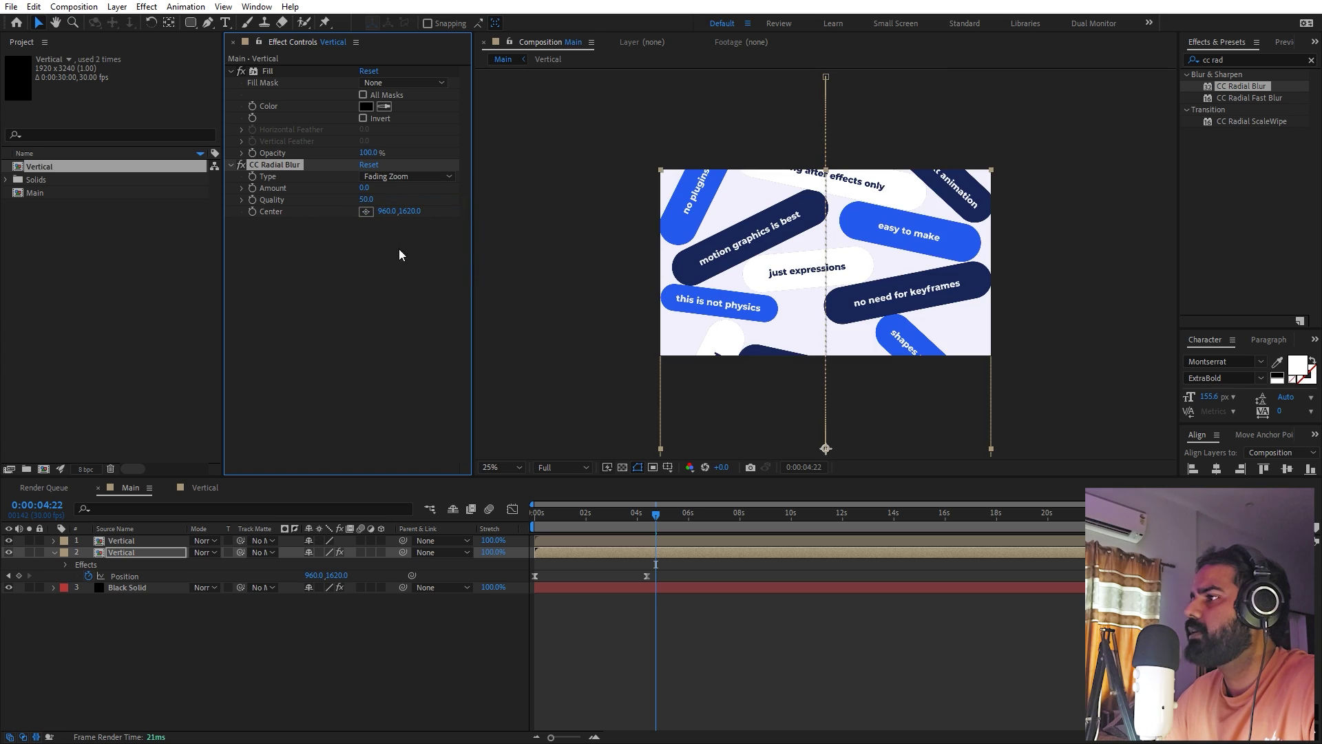
pyautogui.click(364, 213)
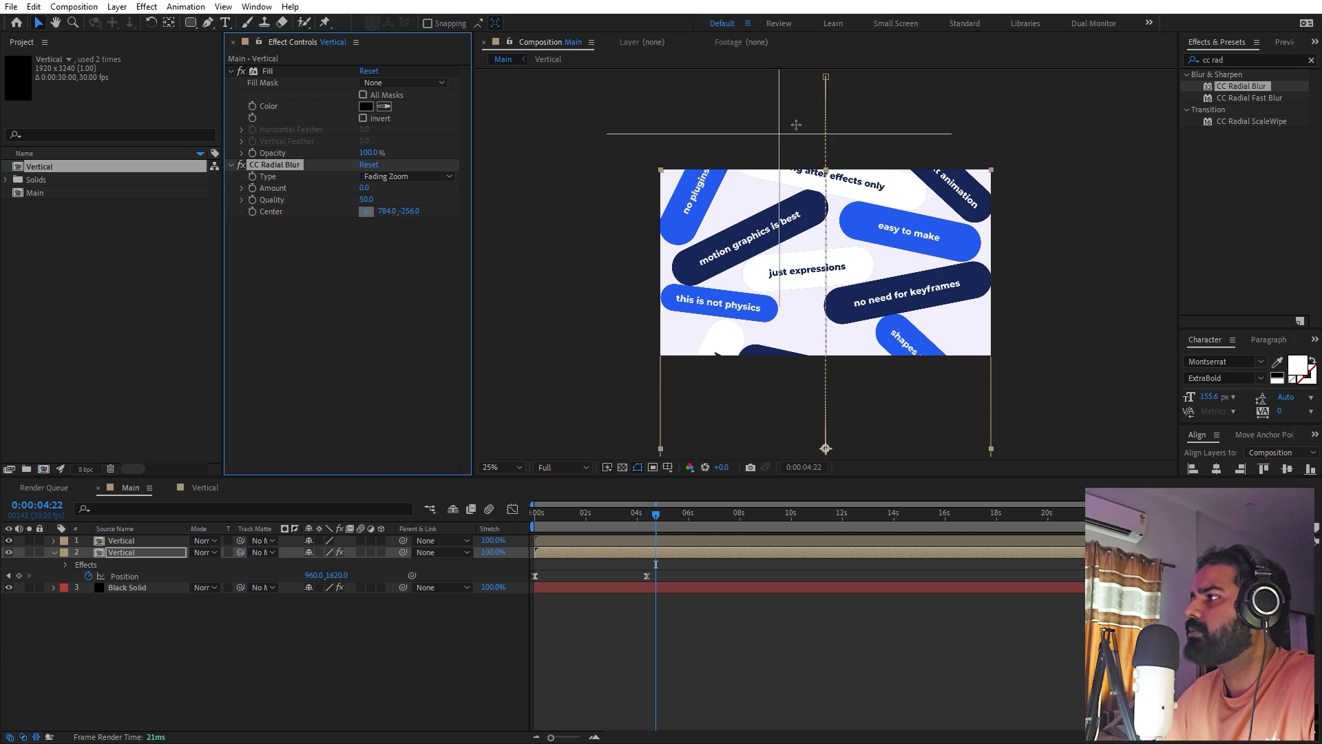
pyautogui.click(825, 90)
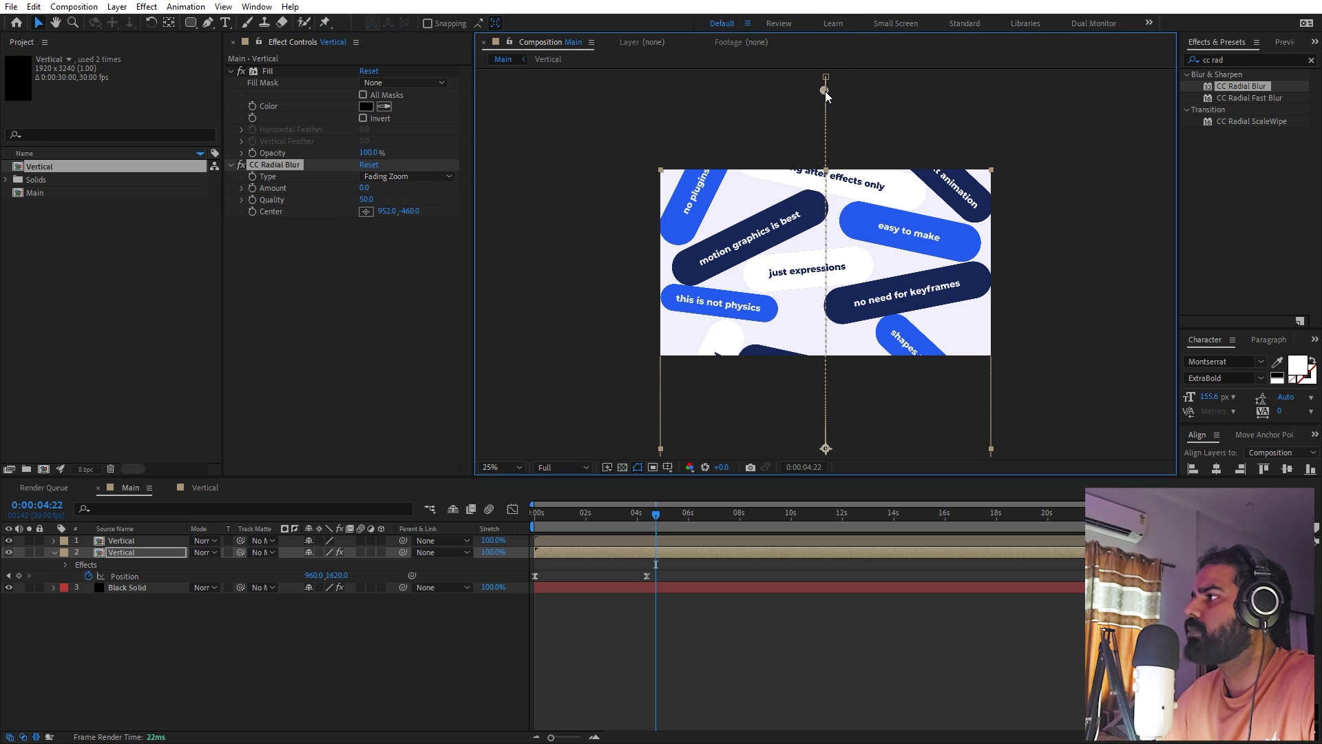
pyautogui.moveTo(362, 191); pyautogui.dragTo(416, 201)
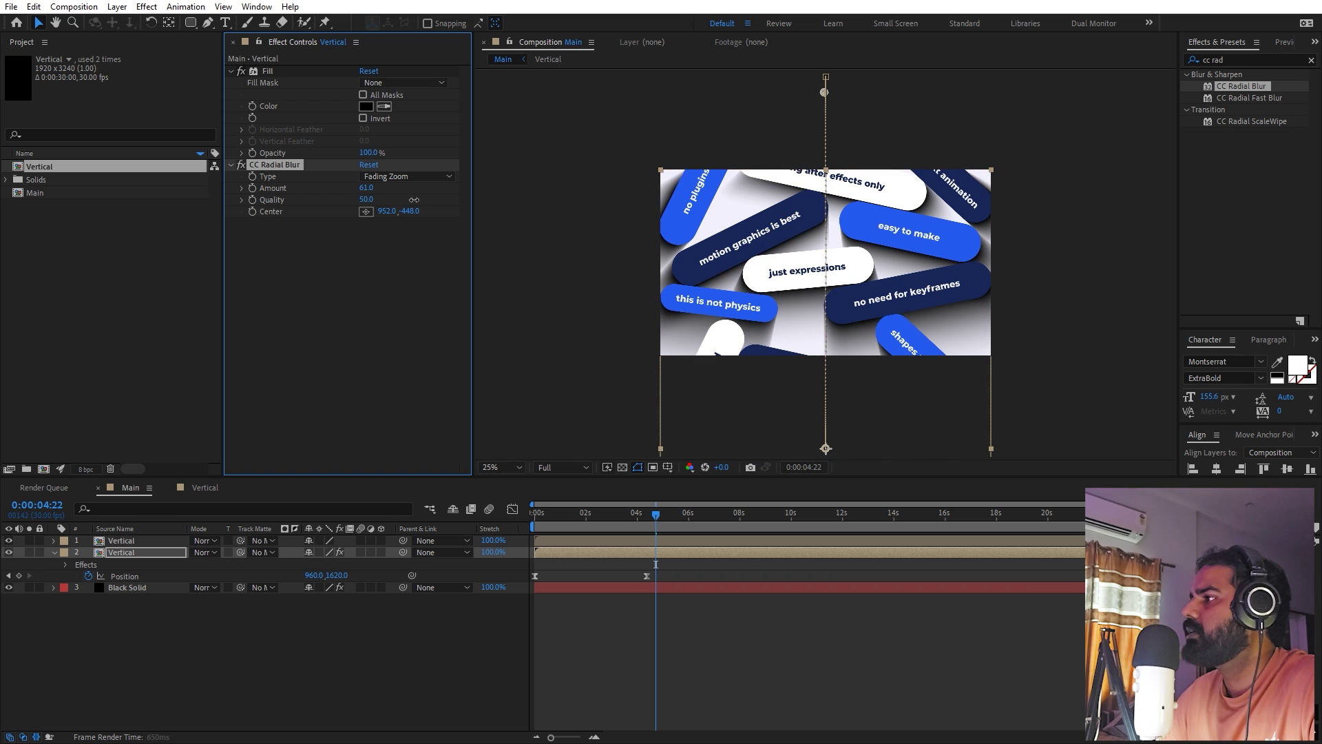
pyautogui.scroll(2, 910, 295)
pyautogui.press('u')
pyautogui.press('F2')
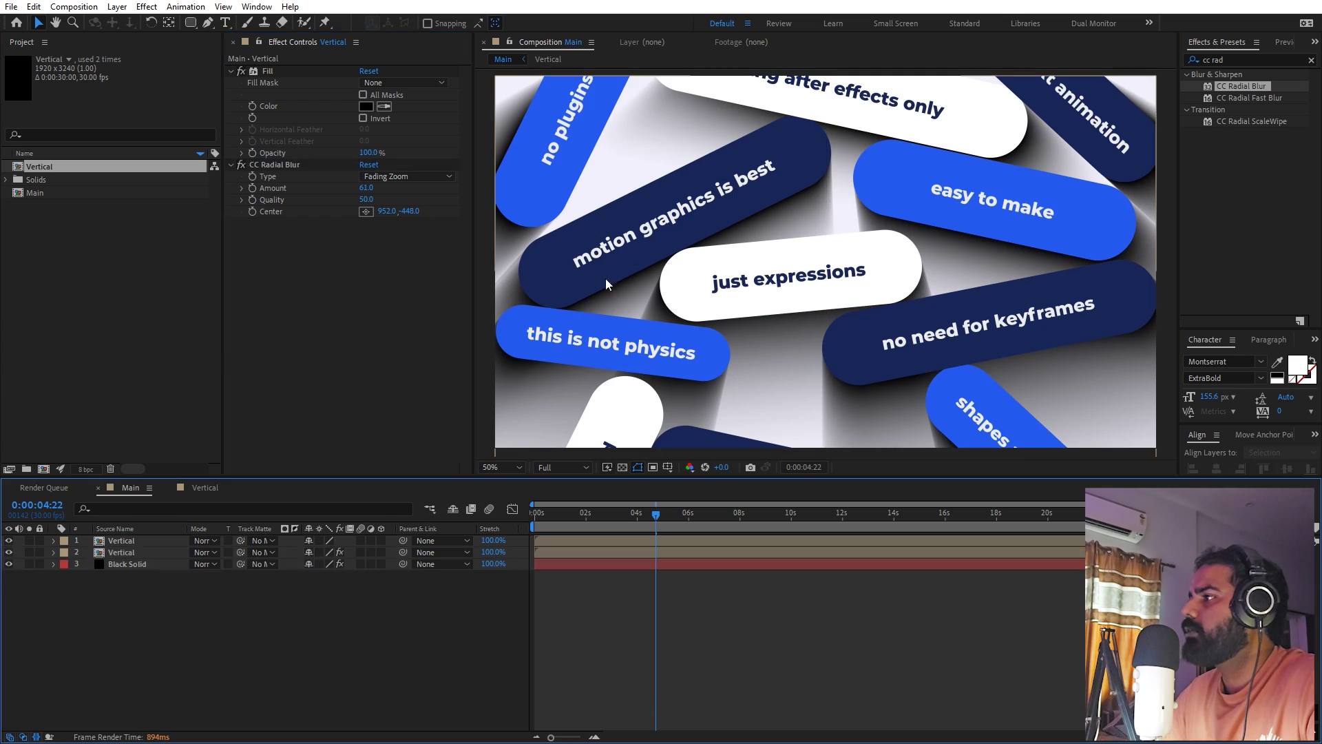
# Step: Set the lower Vertical shadow layer's Opacity to 75% and preview the animation from the start
pyautogui.click(116, 552)
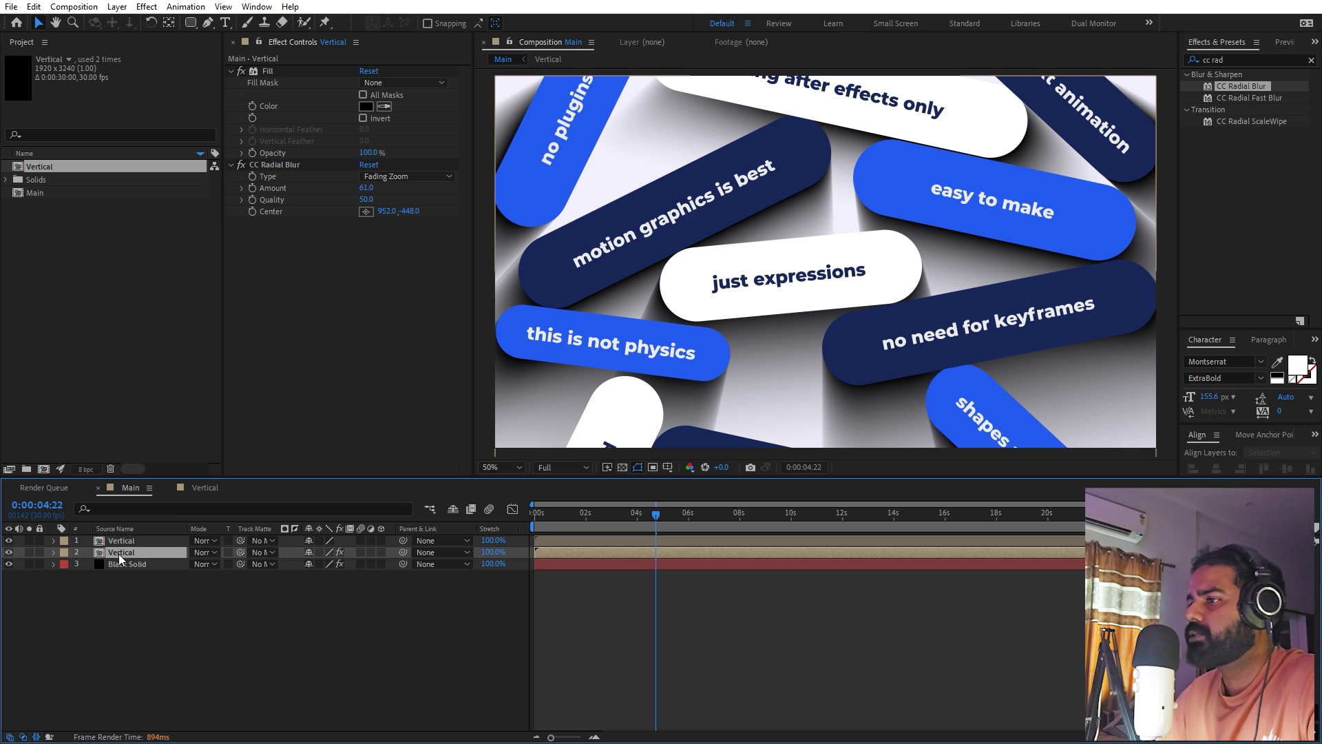
pyautogui.press('t')
pyautogui.click(311, 564)
pyautogui.write('75')
pyautogui.press('Return')
pyautogui.click(754, 660)
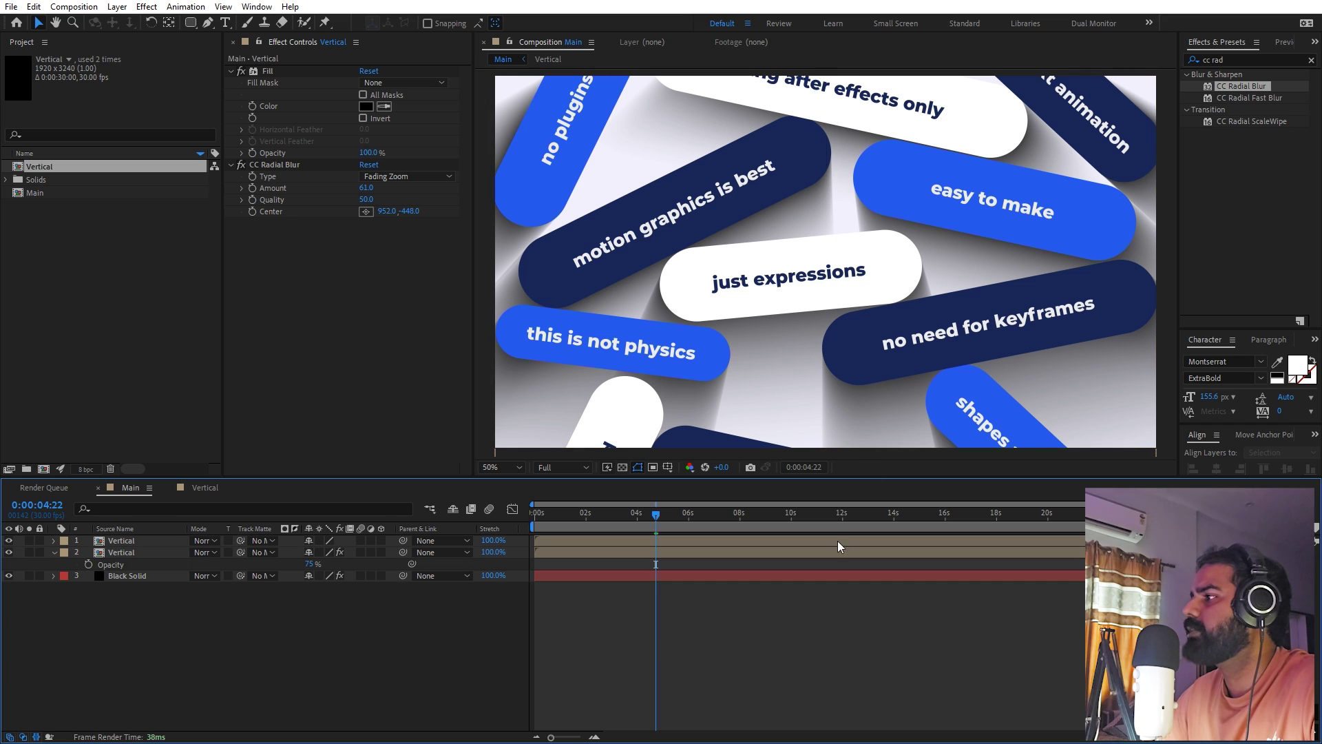
pyautogui.press('Home')
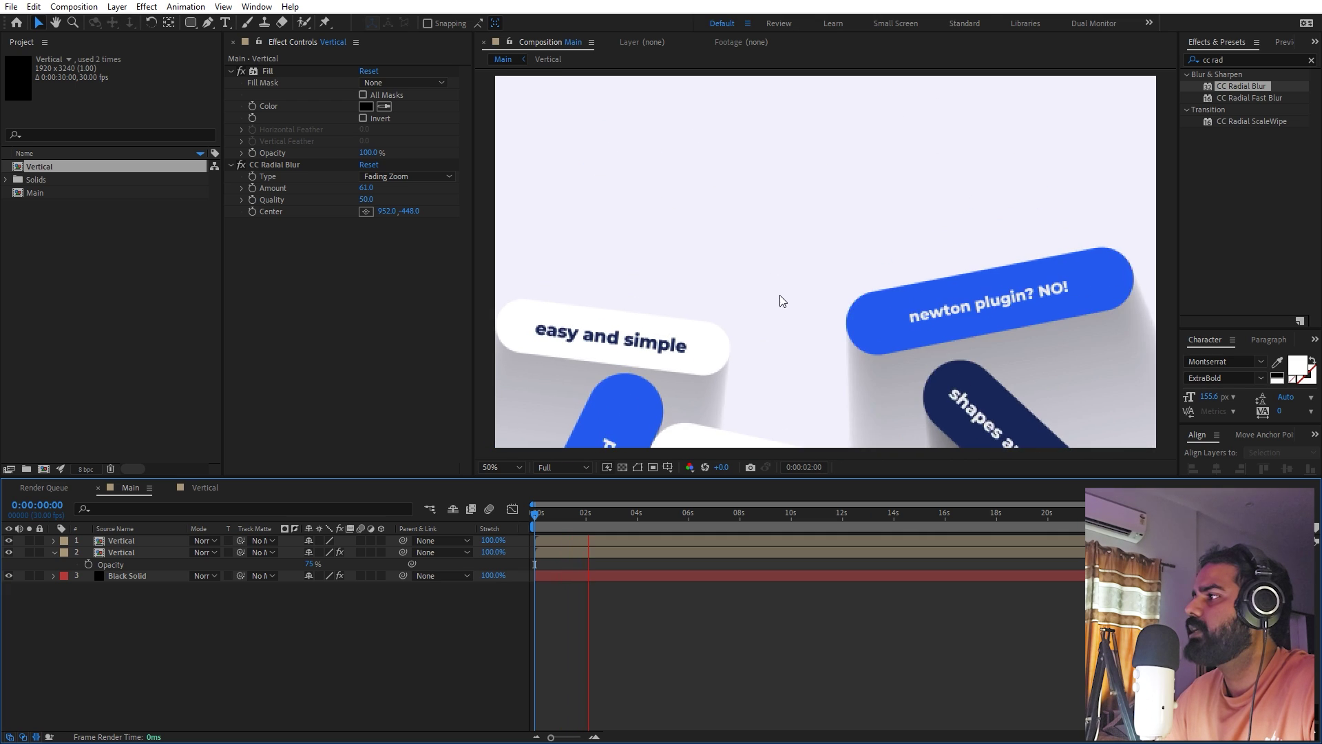
# Step: Move the final Position keyframes of both Vertical layers to about 4.7 seconds and preview the shadowed animation
pyautogui.click(616, 542)
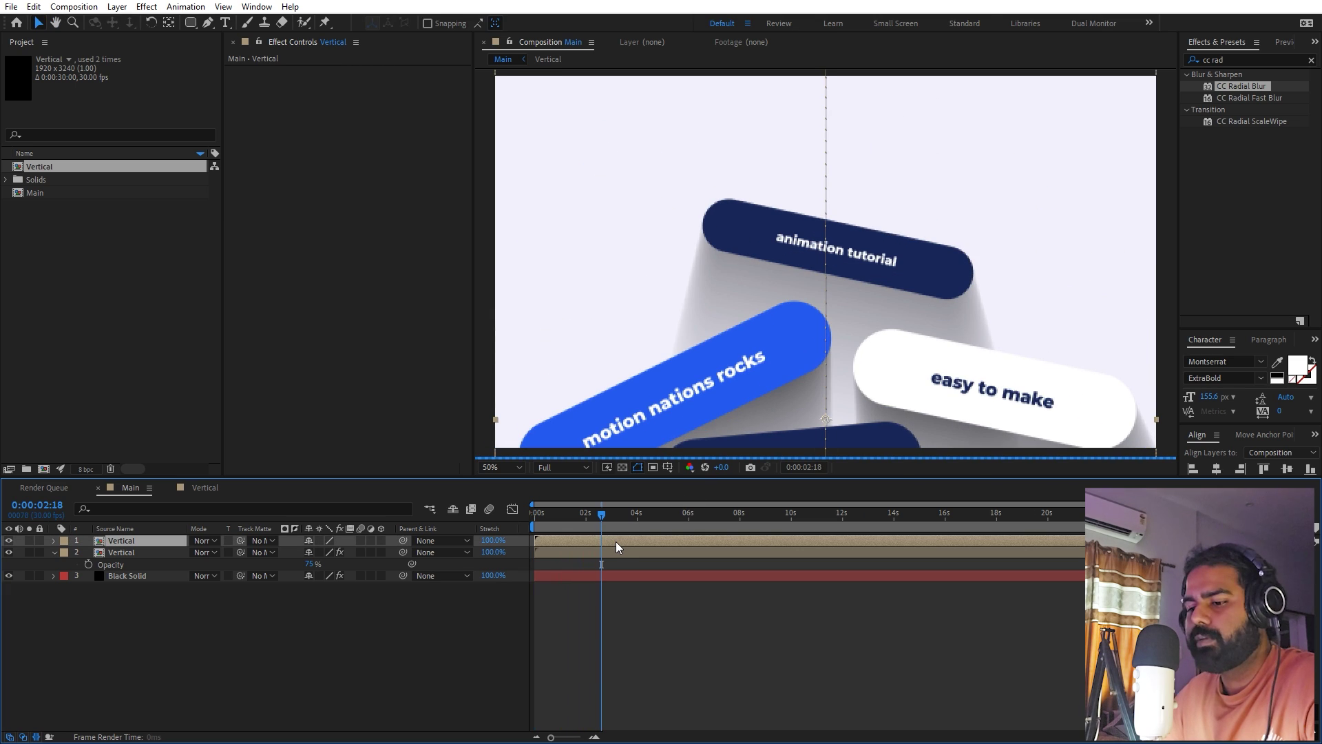
pyautogui.press('p')
pyautogui.click(681, 562)
pyautogui.press('p')
pyautogui.moveTo(681, 549); pyautogui.dragTo(654, 576)
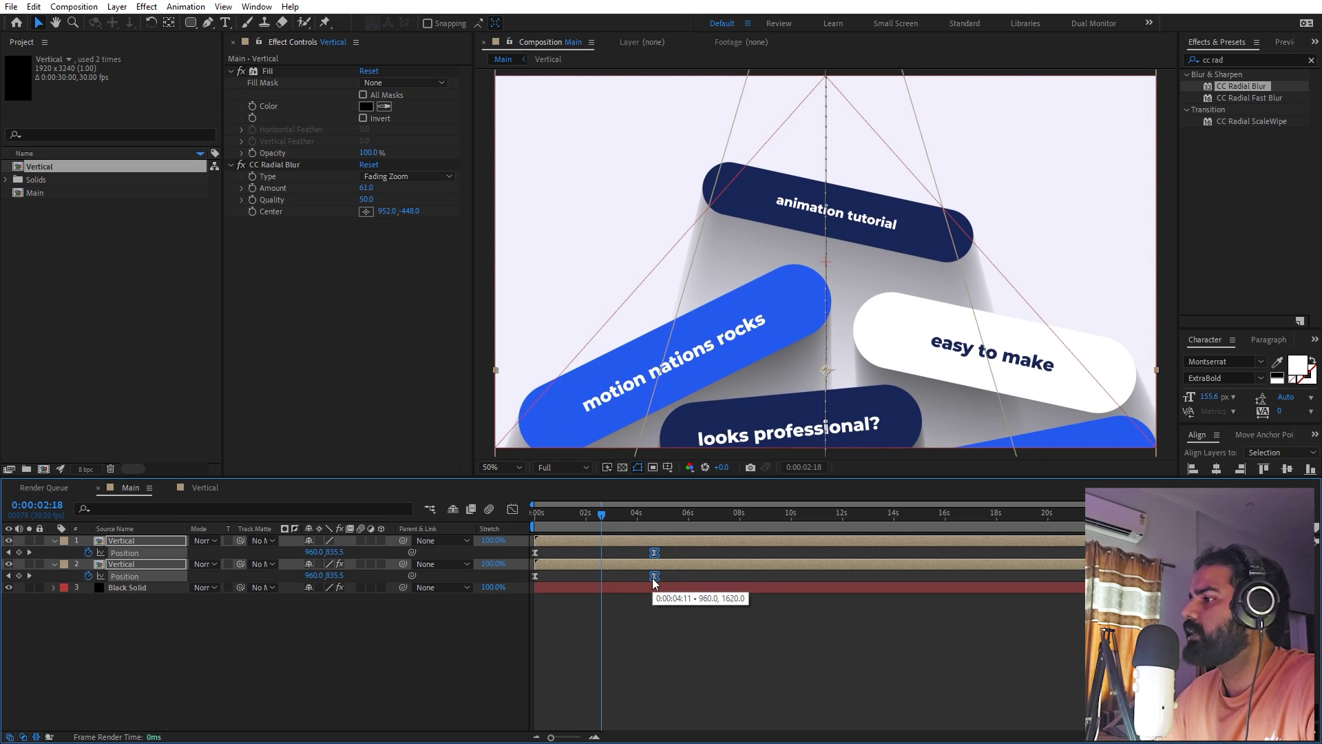
pyautogui.moveTo(604, 519); pyautogui.dragTo(378, 540)
pyautogui.press('space')
pyautogui.press('space')
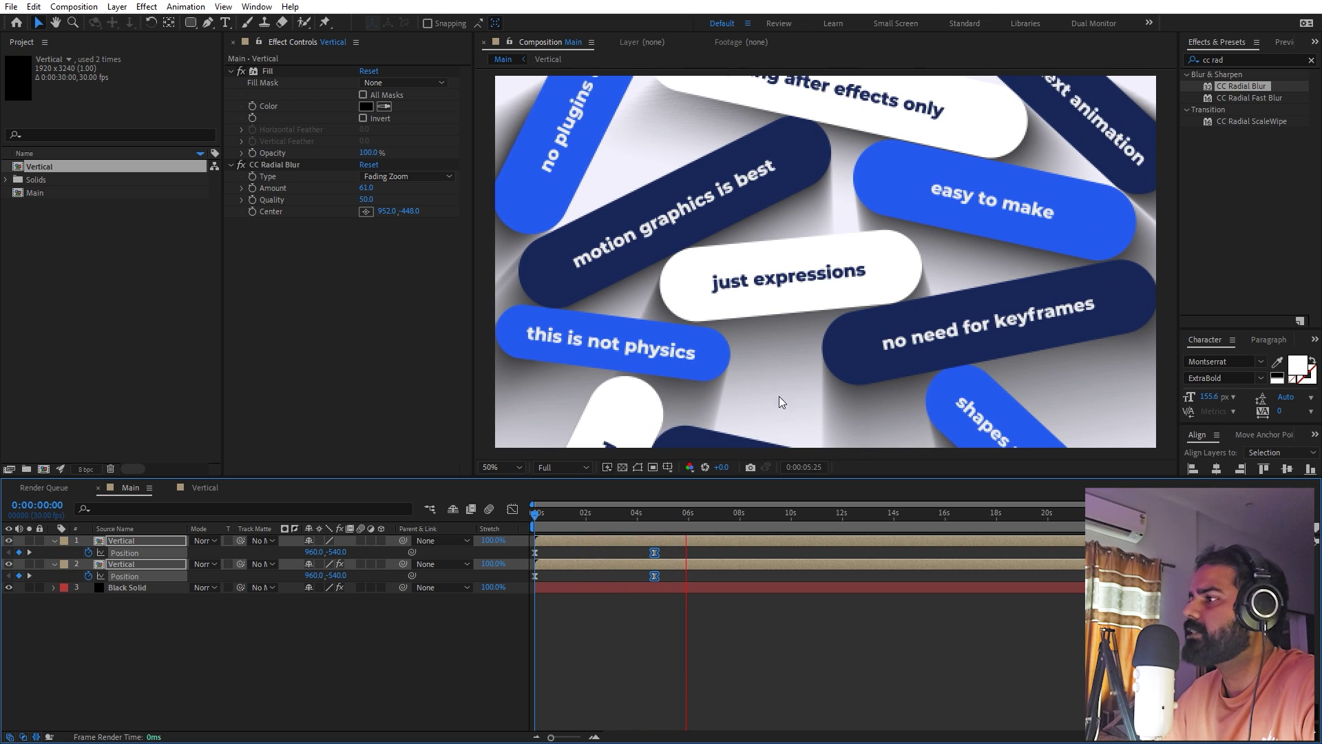
pyautogui.click(676, 527)
pyautogui.click(687, 620)
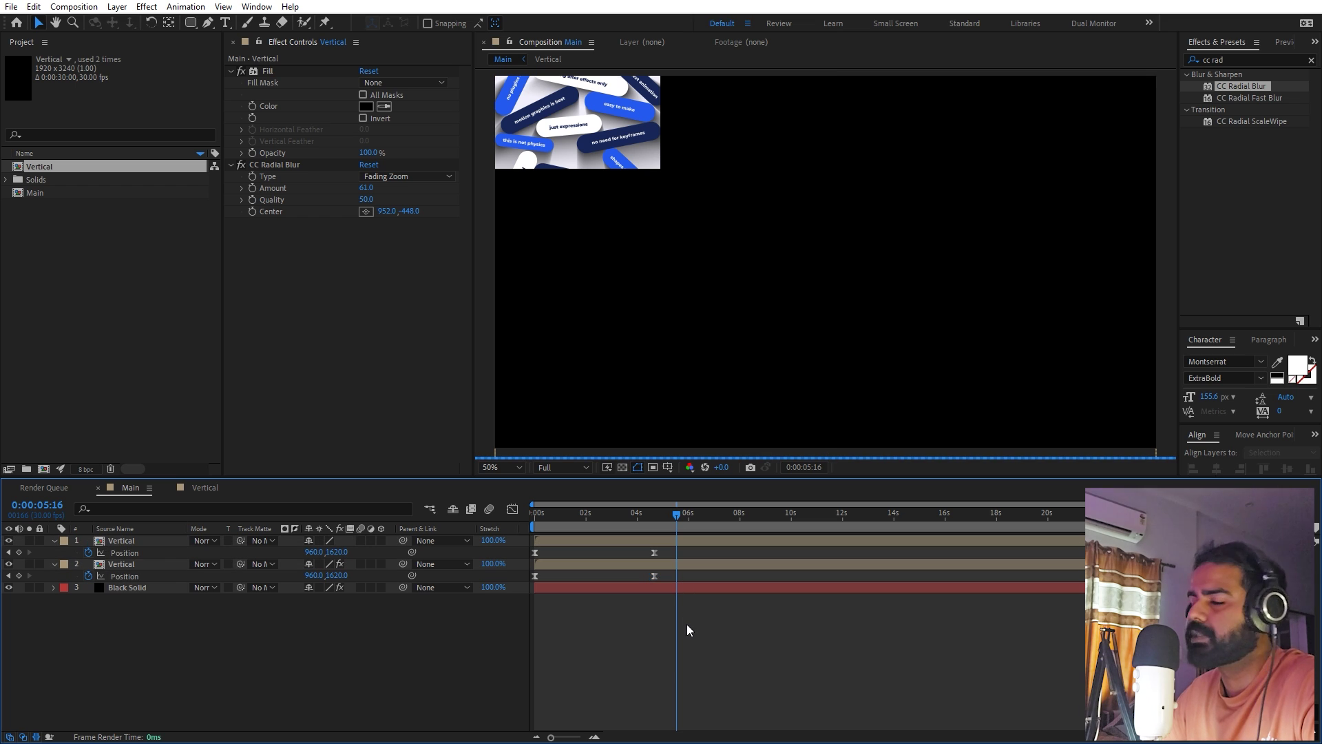